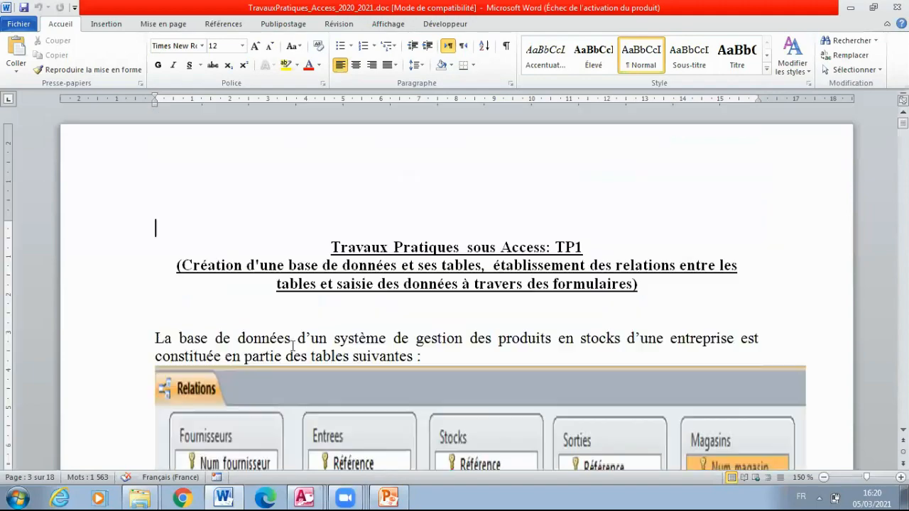
# Step: Review the TP1 assignment, covering its table structures, relationships and data entry instructions through form 1, Gestion de Fournisseurs
pyautogui.scroll(-5, 172, 363)
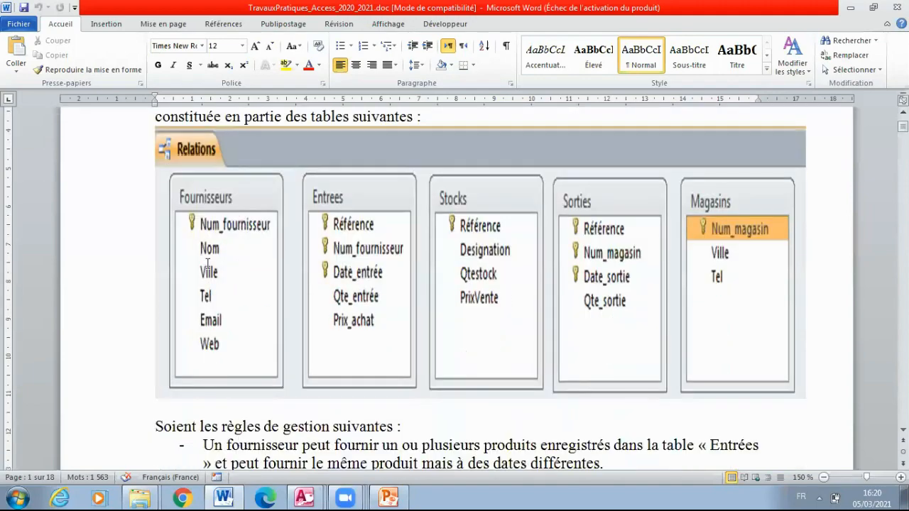
pyautogui.scroll(4, 206, 269)
pyautogui.scroll(-12, 419, 353)
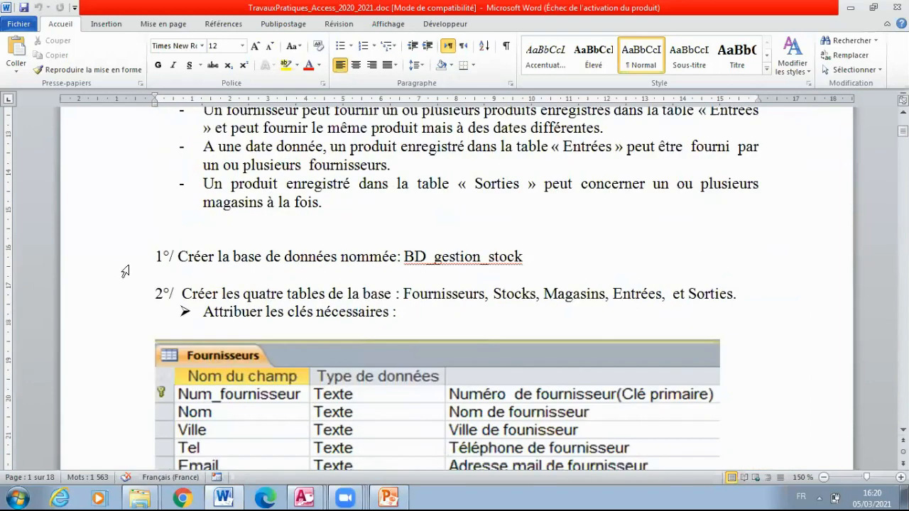
pyautogui.click(125, 262)
pyautogui.click(135, 295)
pyautogui.scroll(-2, 135, 341)
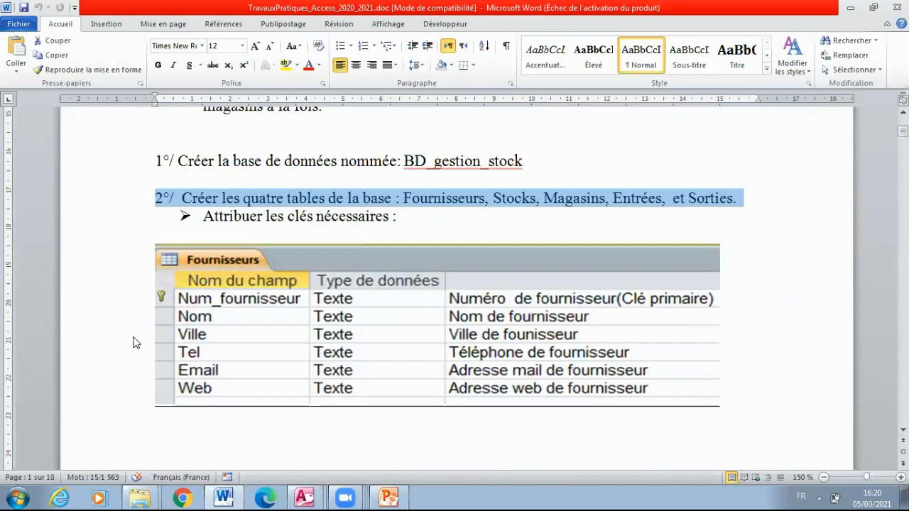
pyautogui.click(210, 365)
pyautogui.scroll(-6, 210, 364)
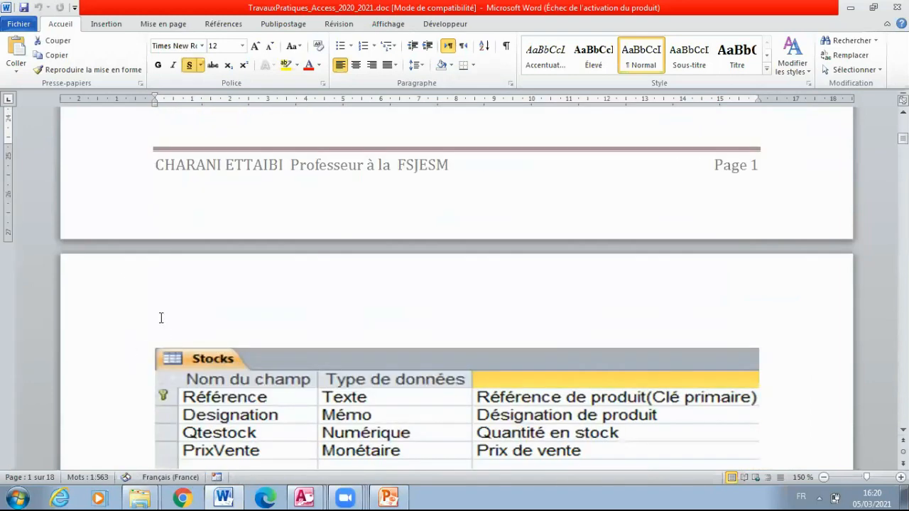
pyautogui.scroll(-5, 161, 317)
pyautogui.scroll(-5, 171, 316)
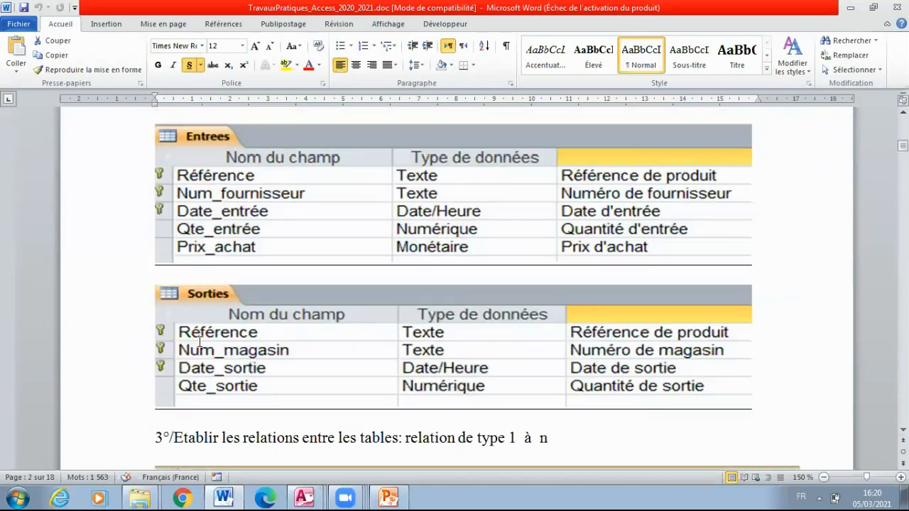
pyautogui.scroll(-7, 299, 243)
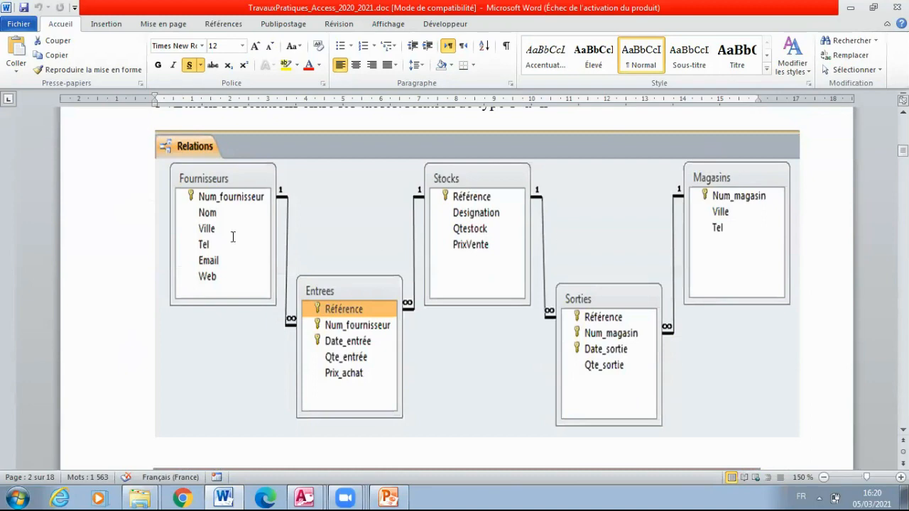
pyautogui.scroll(-10, 292, 228)
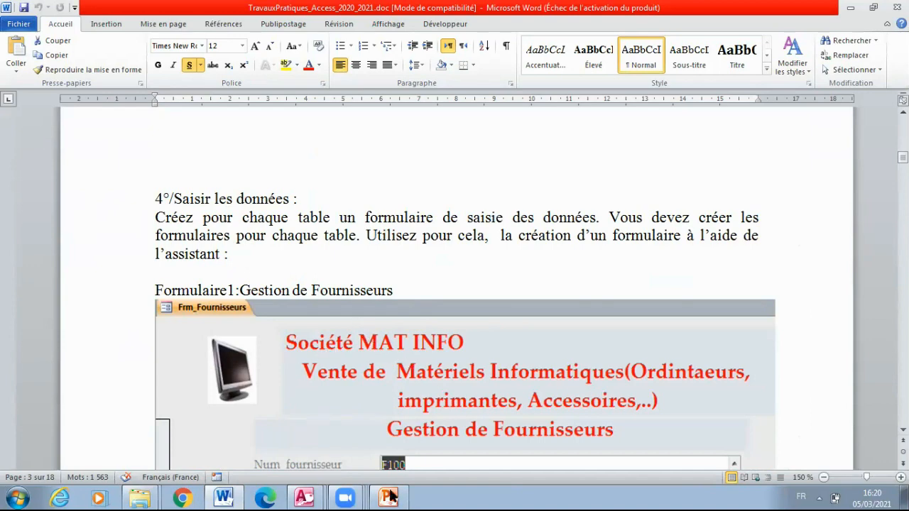
# Step: Switch to the BD_gestion_Stock_v3 database in Access, inspect the Fournisseurs table's blank record field by field, and close the table
pyautogui.click(304, 497)
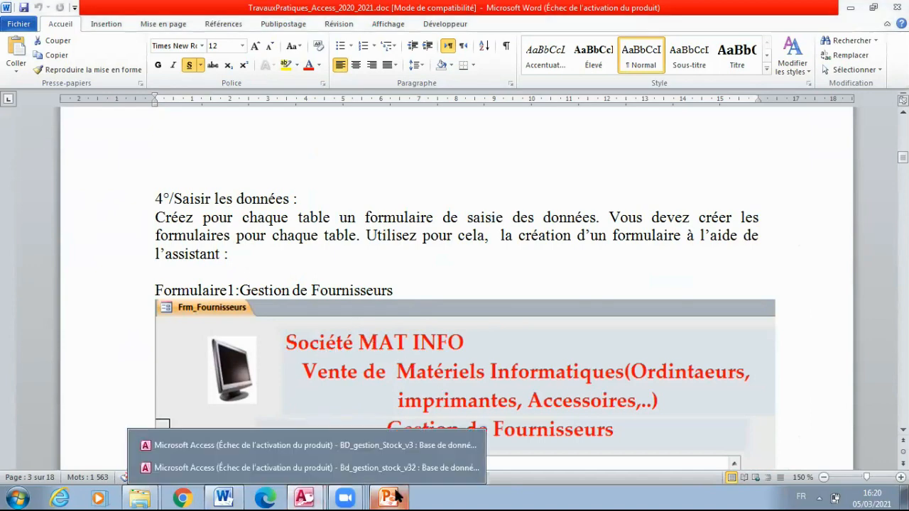
pyautogui.click(362, 447)
pyautogui.doubleClick(51, 160)
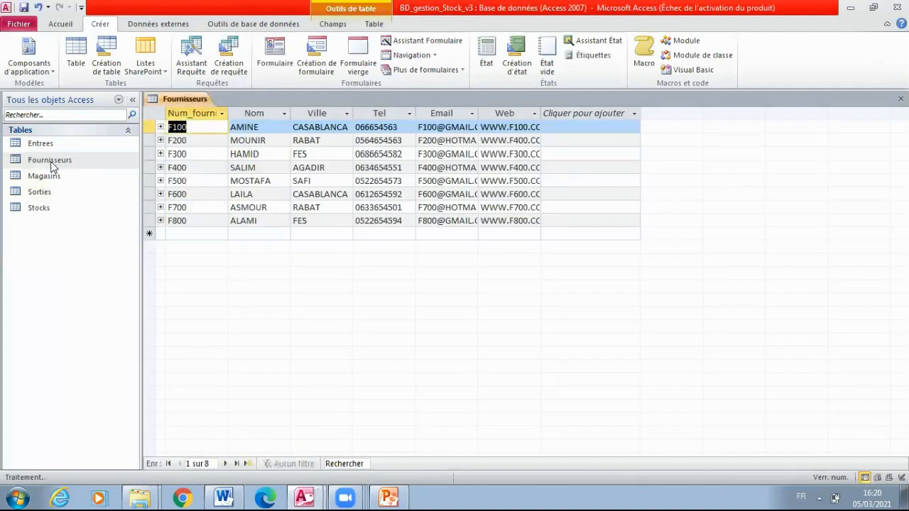
pyautogui.click(179, 233)
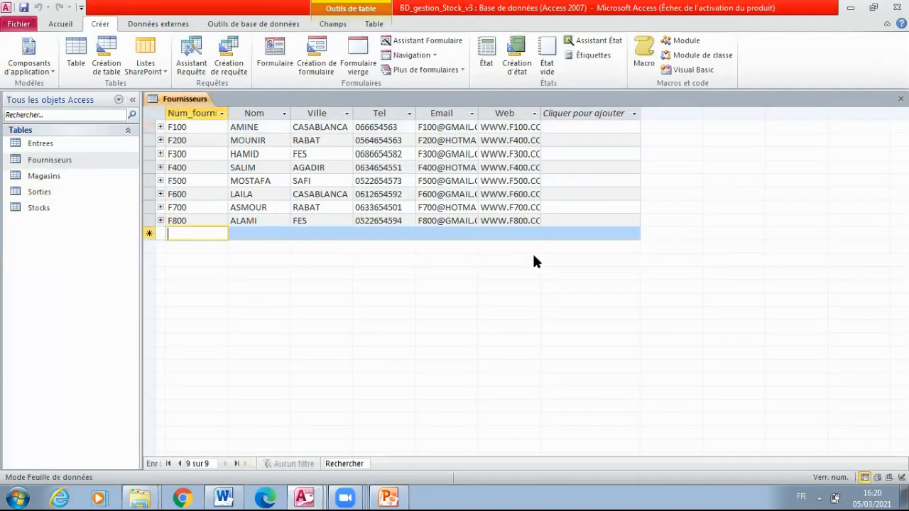
pyautogui.click(272, 235)
pyautogui.click(321, 233)
pyautogui.click(384, 233)
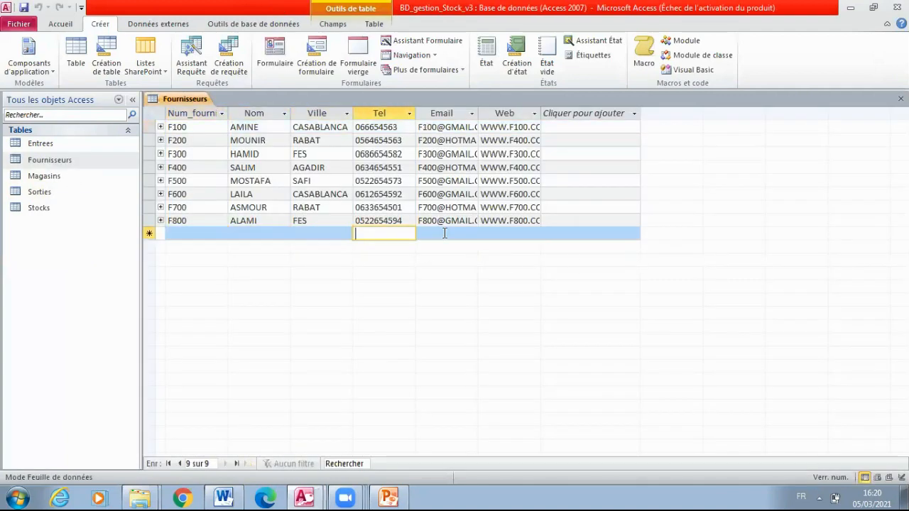
pyautogui.click(447, 233)
pyautogui.click(508, 234)
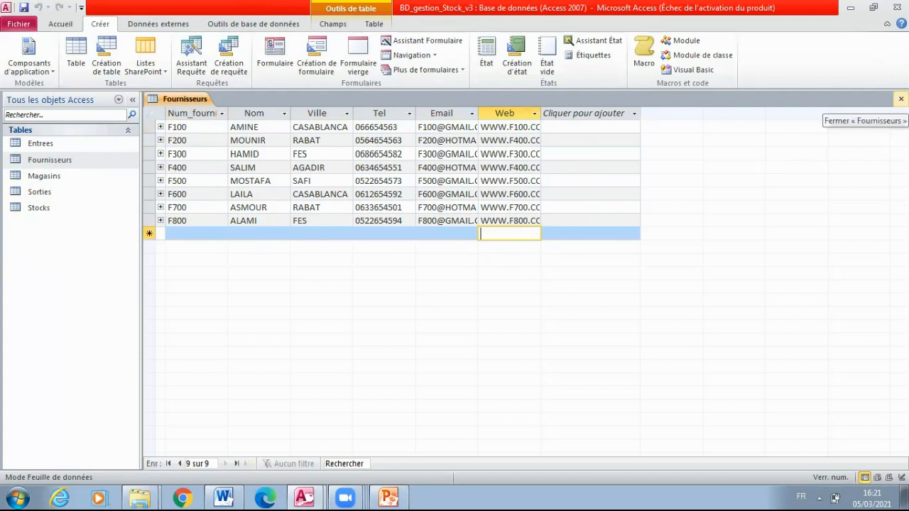
pyautogui.click(901, 98)
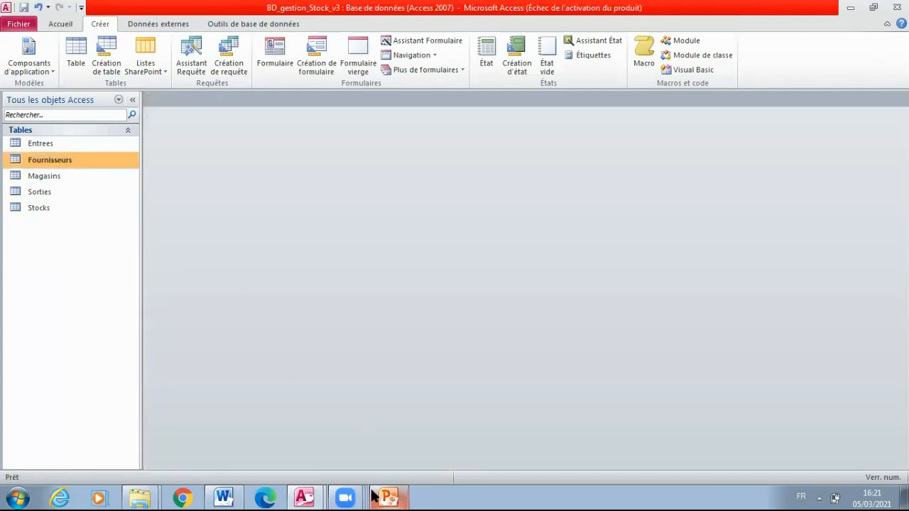
# Step: Return to the Word assignment and examine the Frm_Fournisseurs form model, including its header, fields and action buttons
pyautogui.click(223, 497)
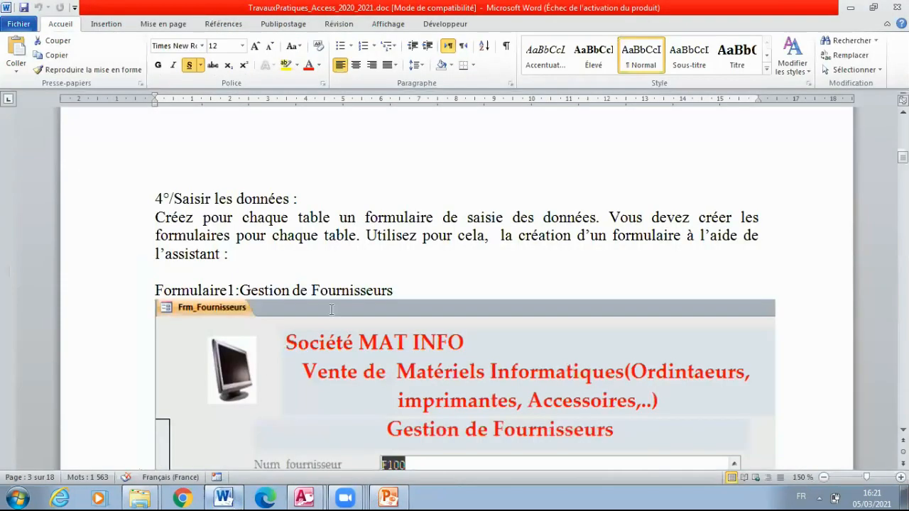
pyautogui.scroll(-1, 332, 310)
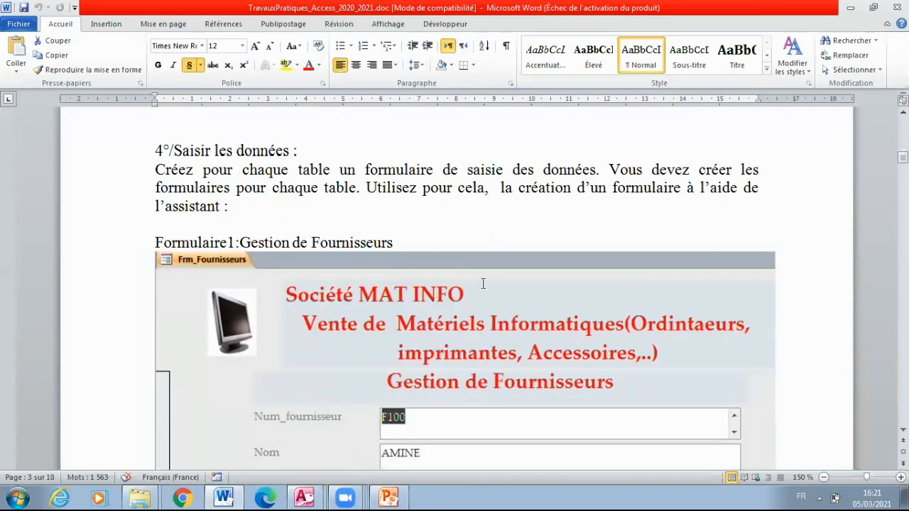
pyautogui.scroll(-2, 483, 284)
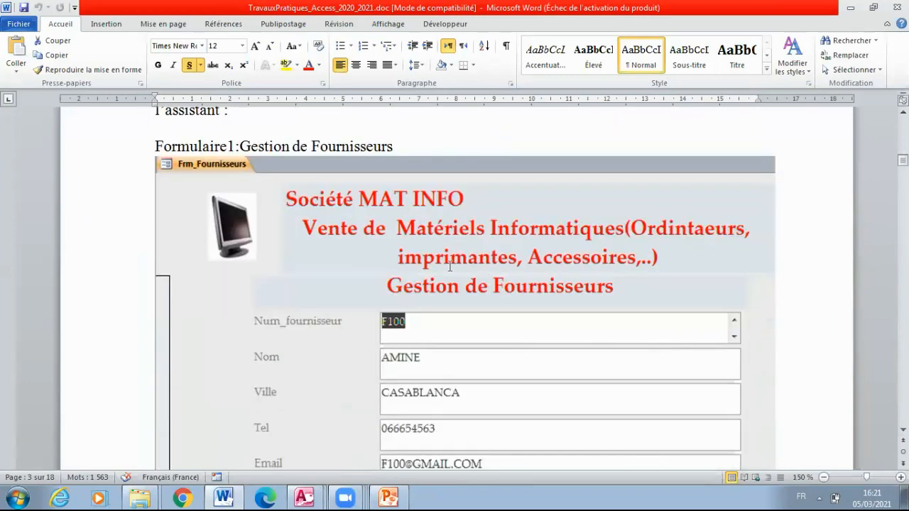
pyautogui.scroll(-2, 348, 217)
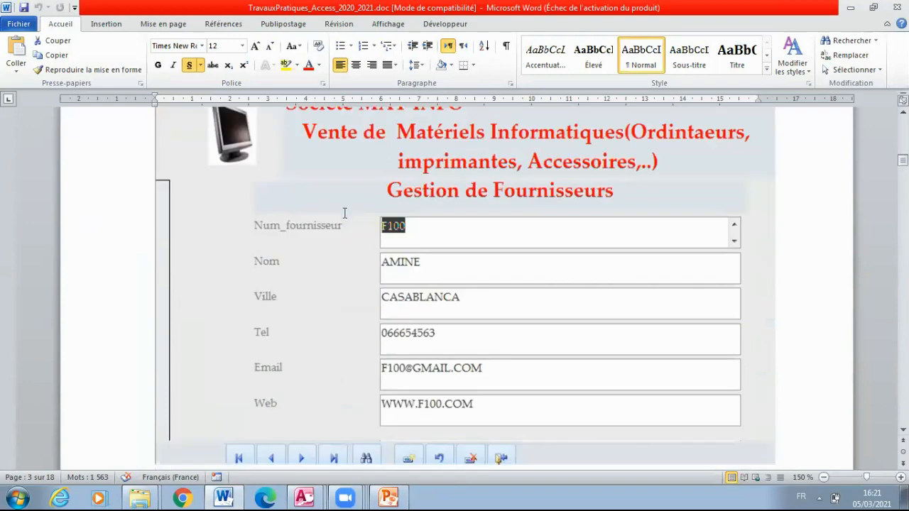
pyautogui.scroll(2, 212, 186)
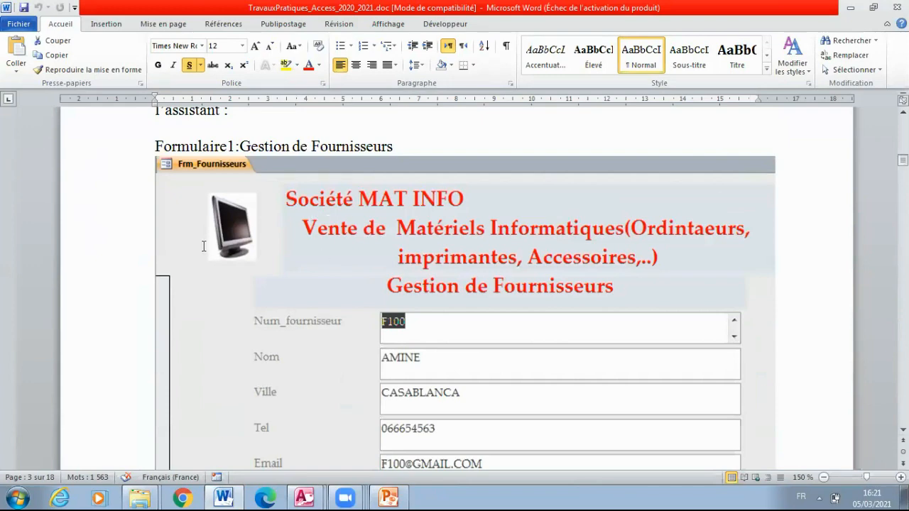
pyautogui.scroll(-2, 372, 303)
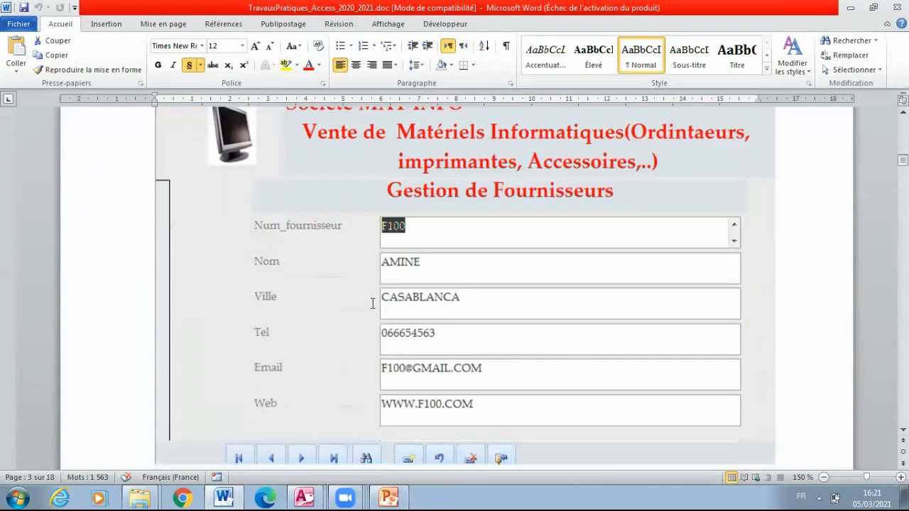
pyautogui.scroll(-3, 345, 315)
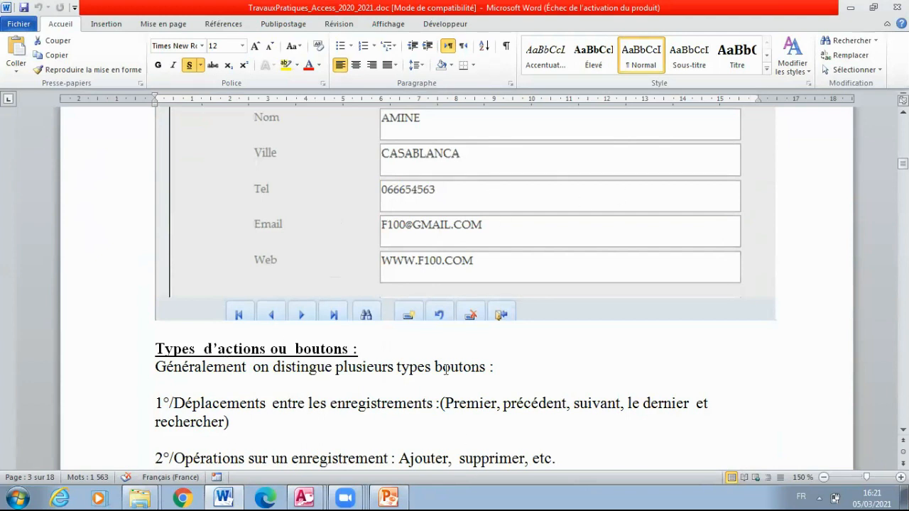
# Step: Switch back to the BD_gestion_Stock_v3 database in Access and look over the additional form types it offers
pyautogui.click(304, 497)
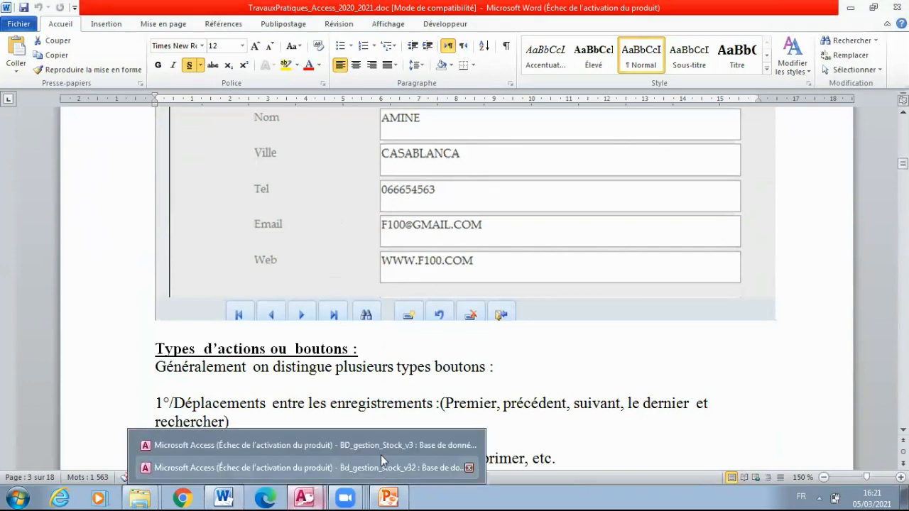
pyautogui.click(381, 447)
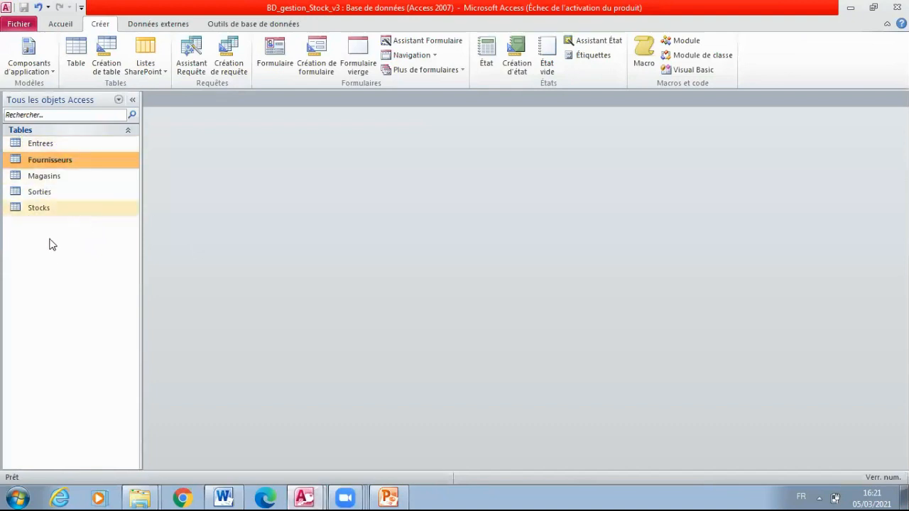
pyautogui.click(61, 142)
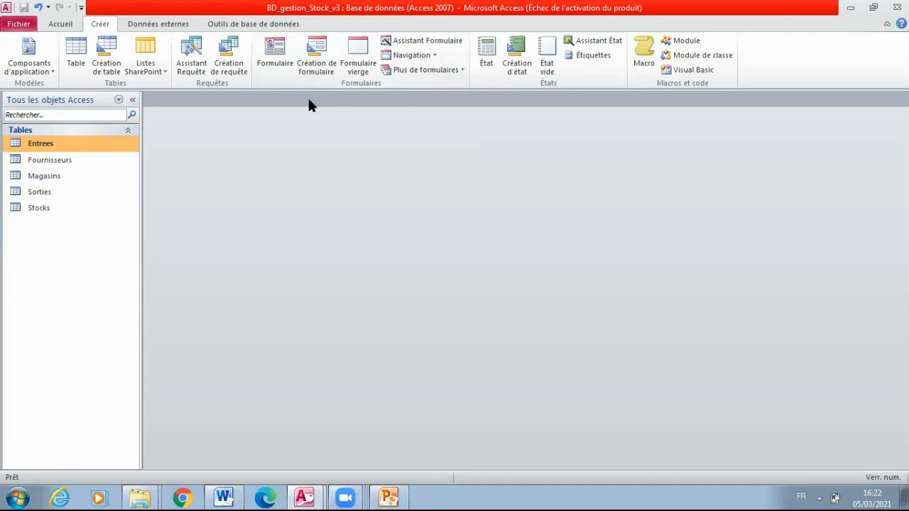
pyautogui.click(436, 71)
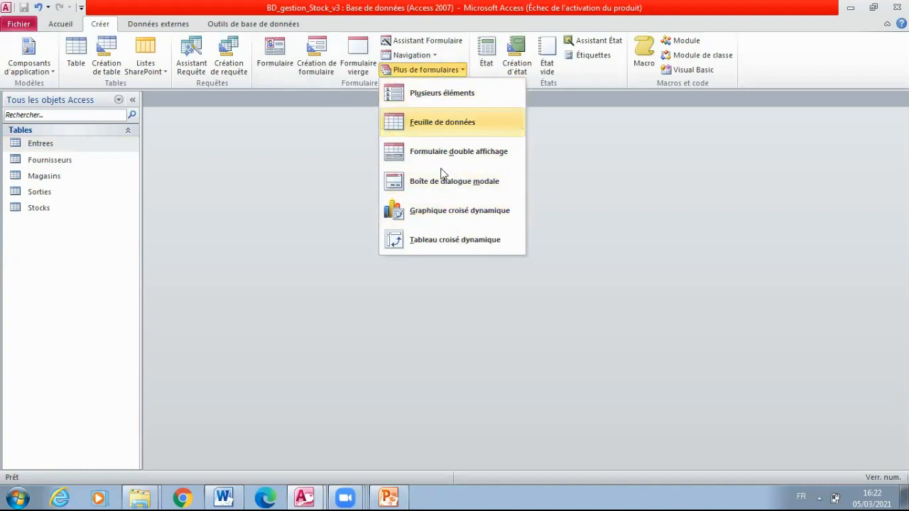
pyautogui.click(337, 160)
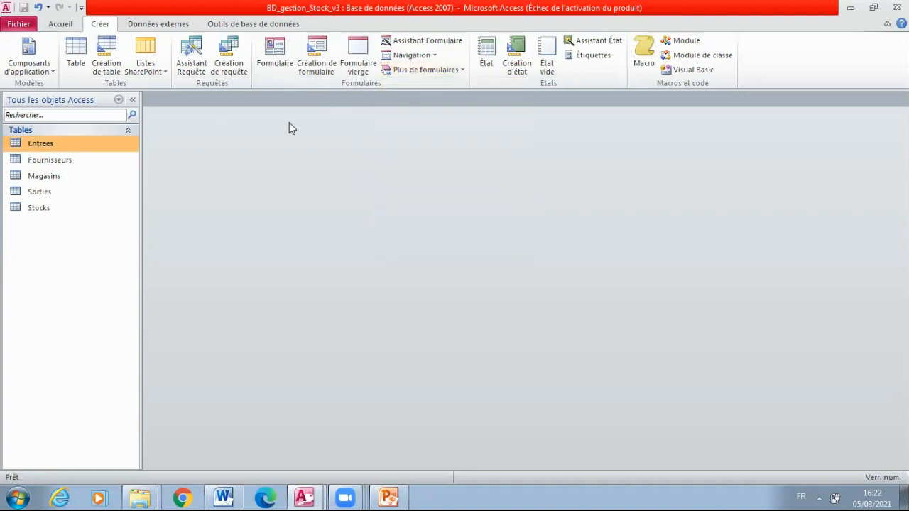
# Step: Start the Form Wizard and choose the Fournisseurs table as the form's source
pyautogui.click(416, 40)
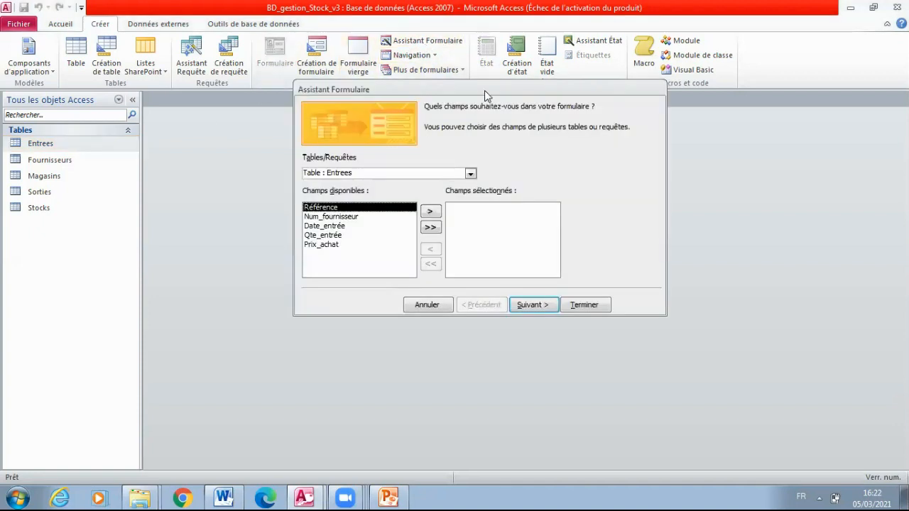
pyautogui.moveTo(502, 93); pyautogui.dragTo(359, 119)
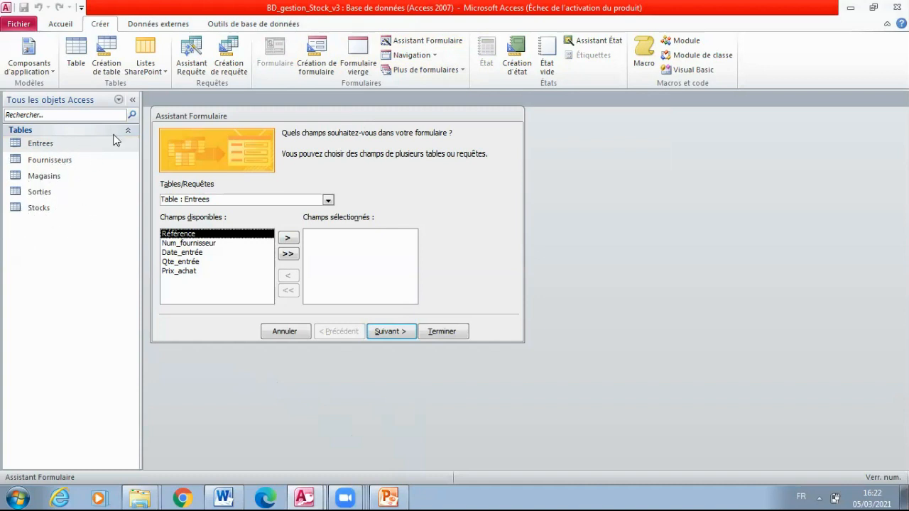
pyautogui.click(328, 199)
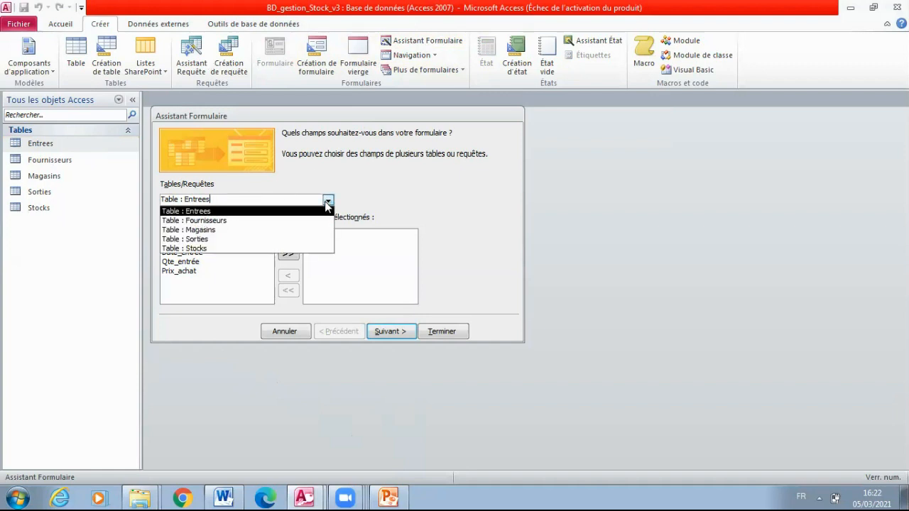
pyautogui.click(213, 220)
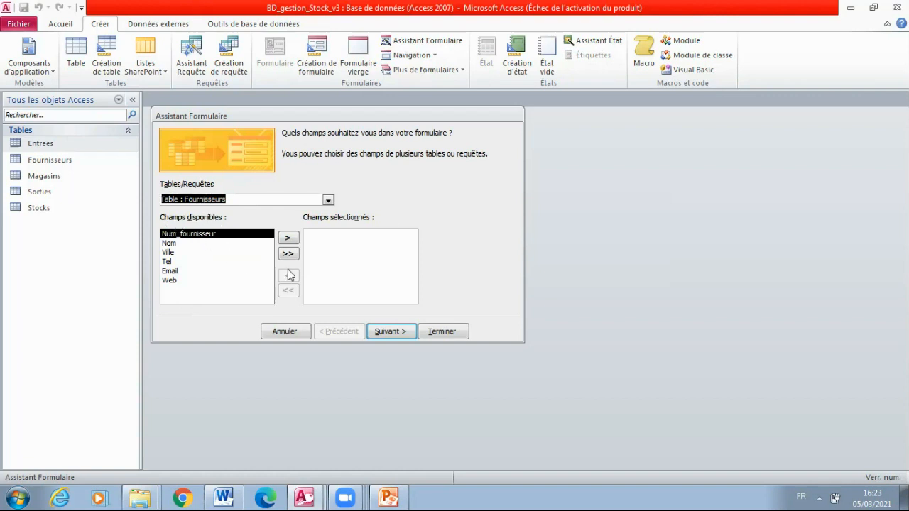
# Step: Add Num_fournisseur, Nom and Ville to the form one by one, followed by all remaining Fournisseurs fields at once
pyautogui.click(288, 238)
pyautogui.click(287, 238)
pyautogui.click(287, 237)
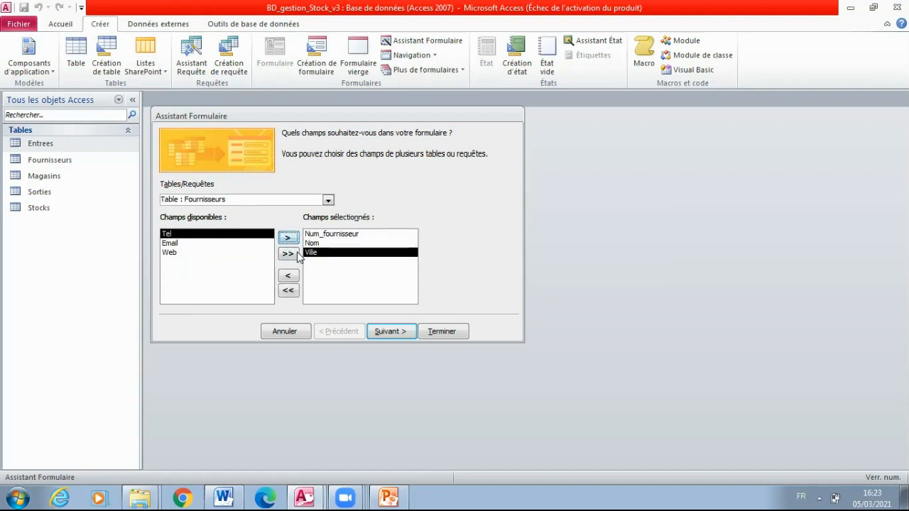
pyautogui.click(287, 253)
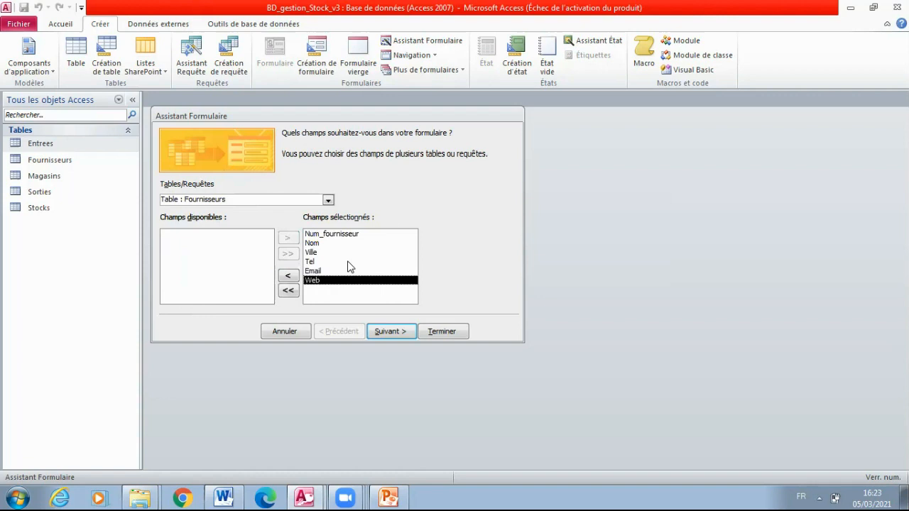
# Step: Remove the Web, Email, Tel and Ville fields one by one from the form's selected fields
pyautogui.click(288, 277)
pyautogui.click(289, 276)
pyautogui.click(289, 276)
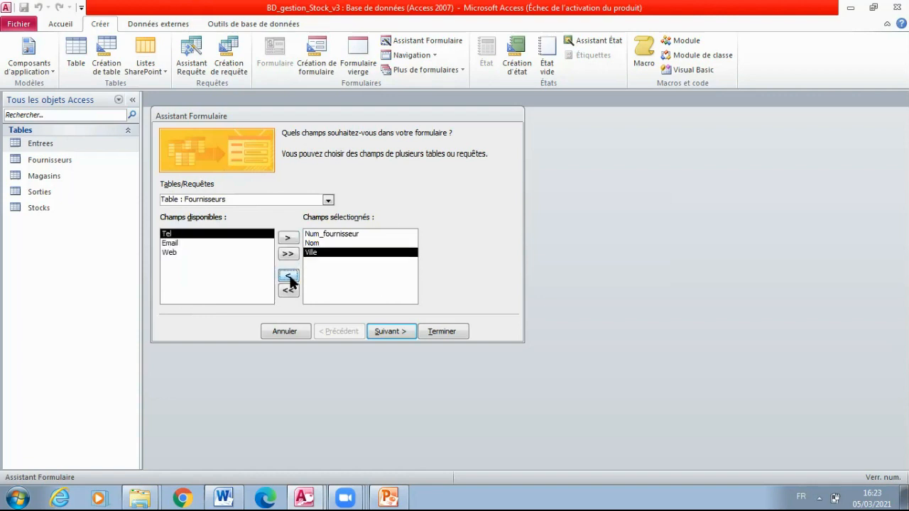
pyautogui.click(289, 276)
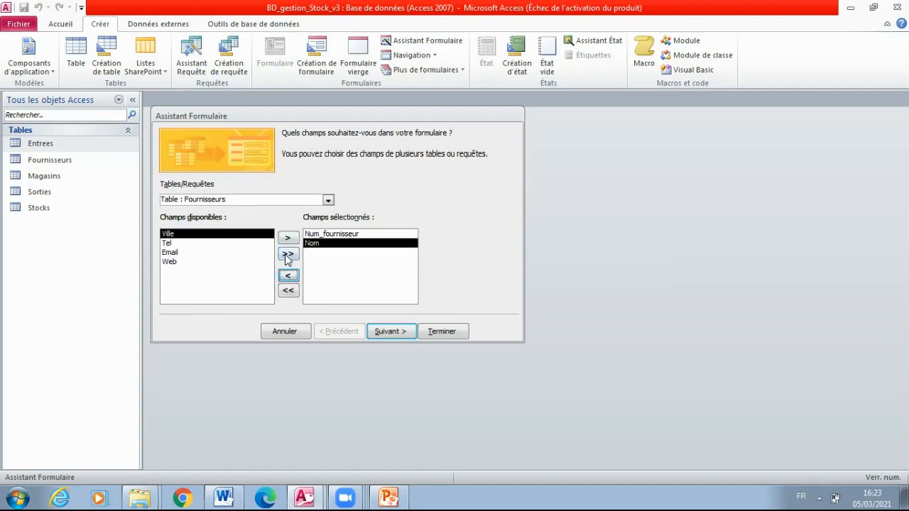
# Step: Include all remaining Fournisseurs fields in the form at once and proceed to the wizard's layout choice
pyautogui.click(288, 253)
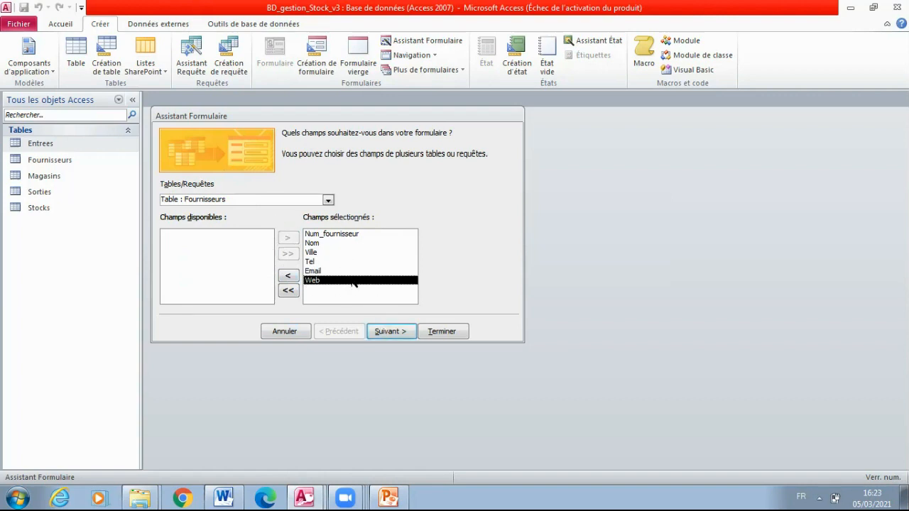
pyautogui.click(392, 332)
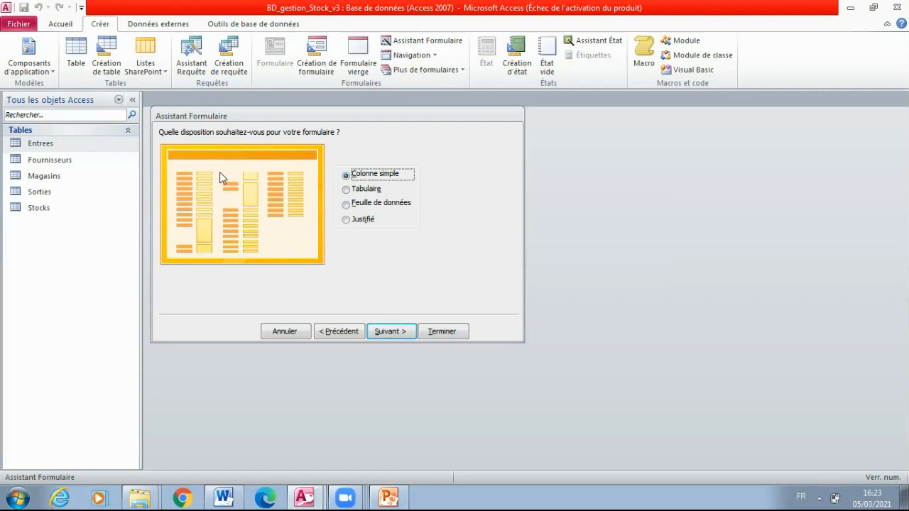
# Step: Preview the Tabulaire, Feuille de données and Justifié form layouts, returning to Colonne simple
pyautogui.click(373, 191)
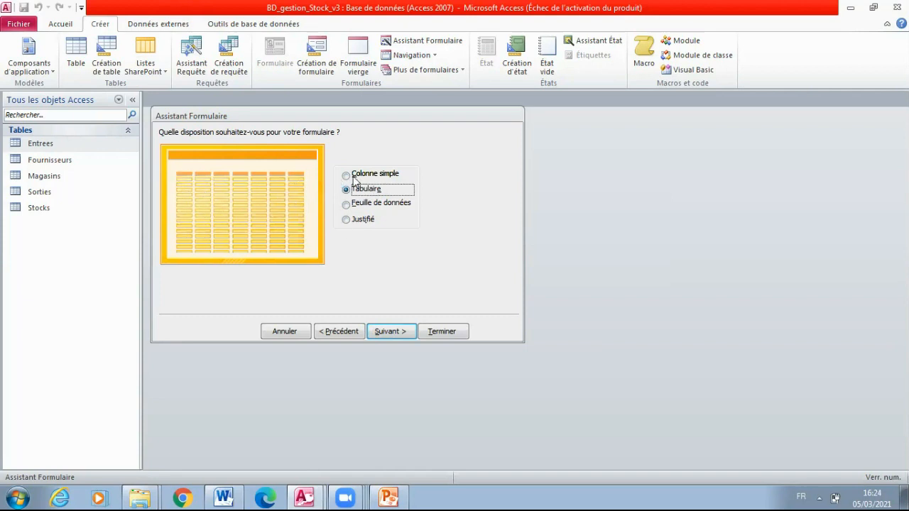
pyautogui.click(347, 205)
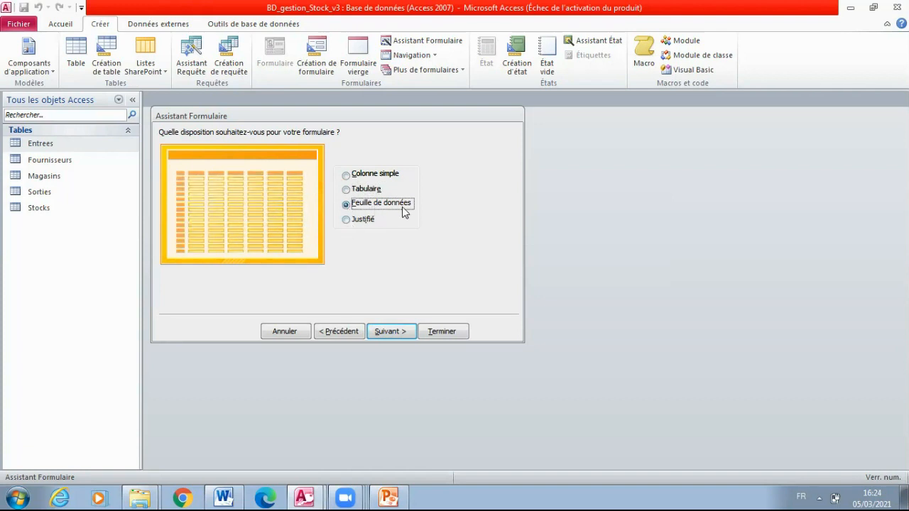
pyautogui.click(306, 497)
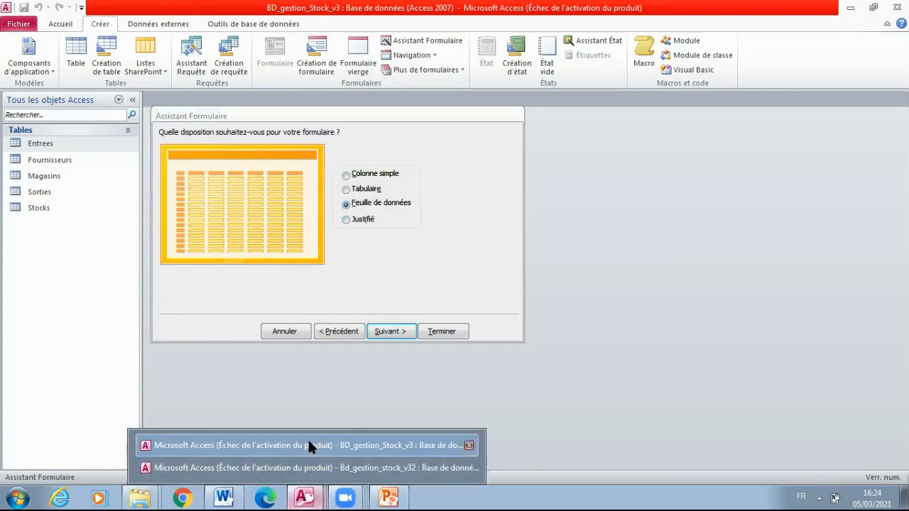
pyautogui.click(308, 441)
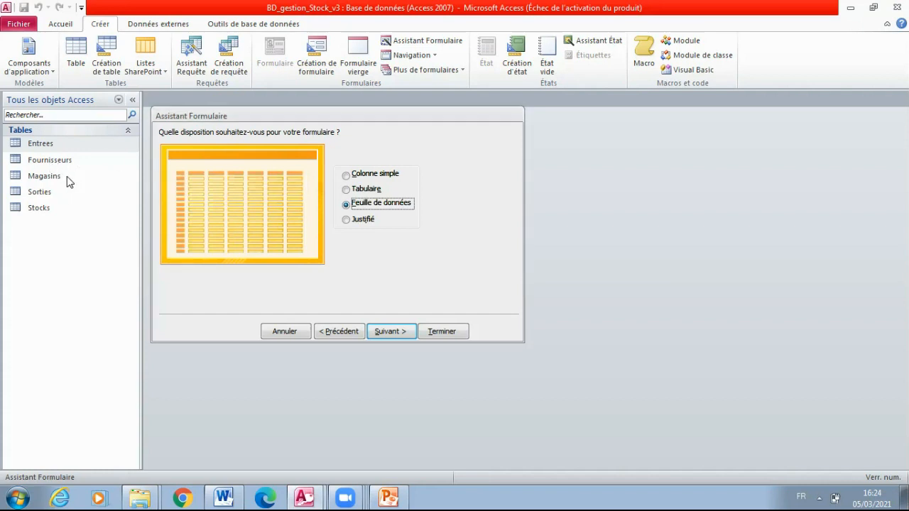
pyautogui.click(368, 220)
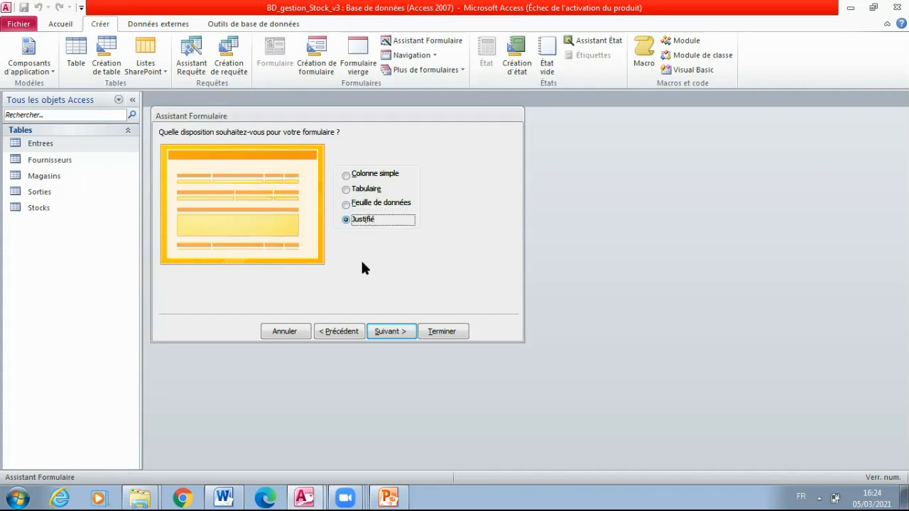
pyautogui.click(352, 178)
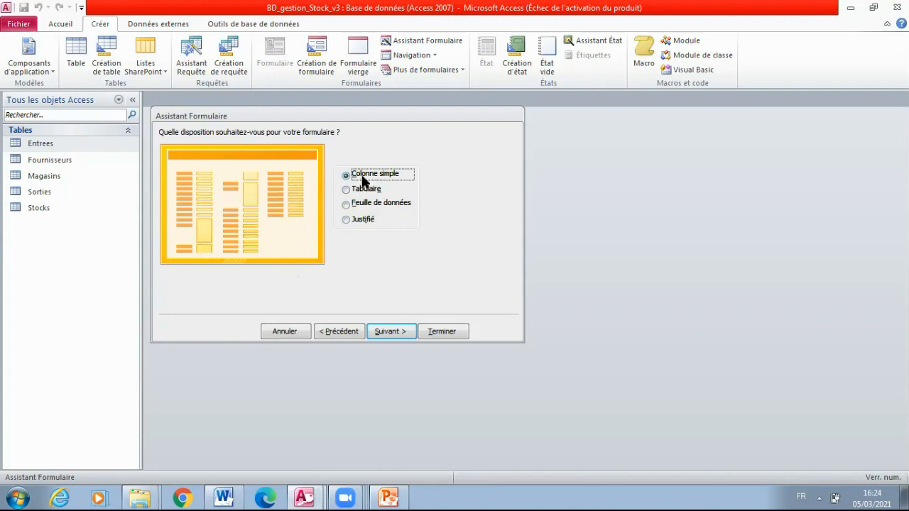
# Step: Accept the Colonne simple layout and create the form with the title Frm_Fournisseurs, opened for viewing and entering data
pyautogui.click(389, 333)
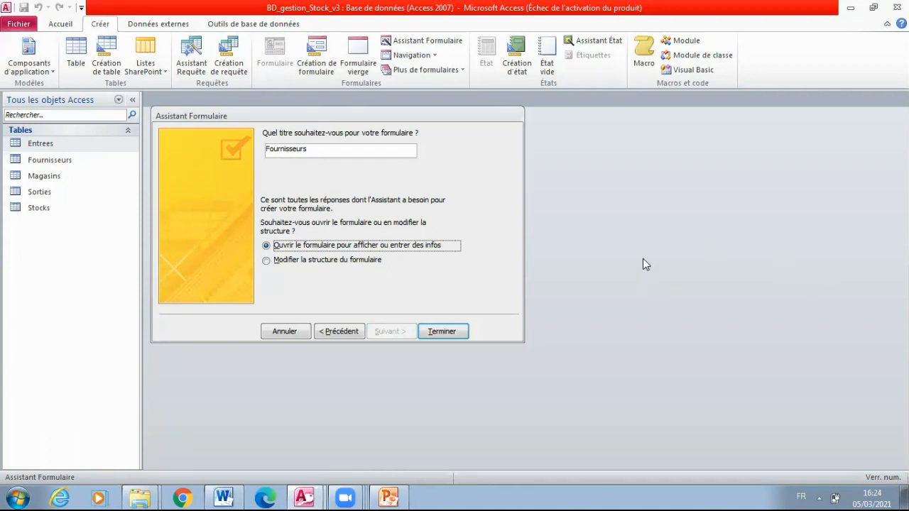
pyautogui.click(267, 149)
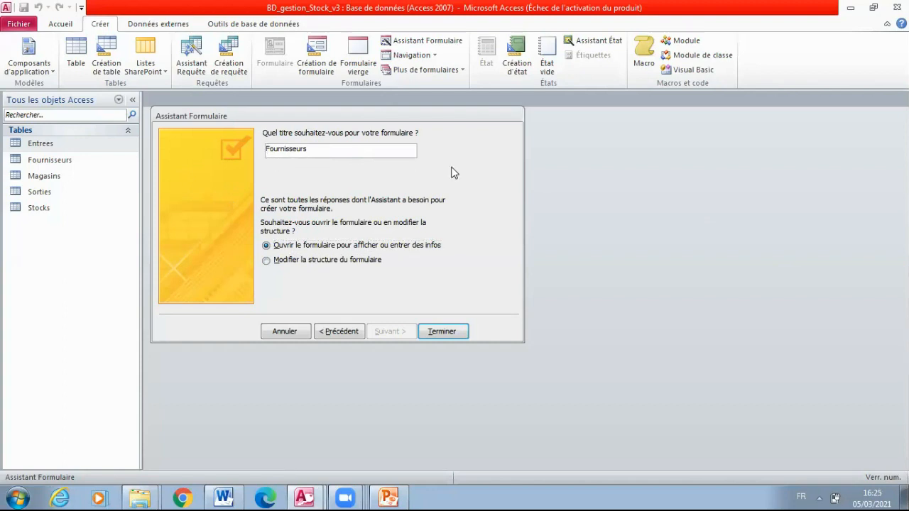
pyautogui.write('FR')
pyautogui.press('BackSpace')
pyautogui.press('BackSpace')
pyautogui.write('Frm_')
pyautogui.click(441, 331)
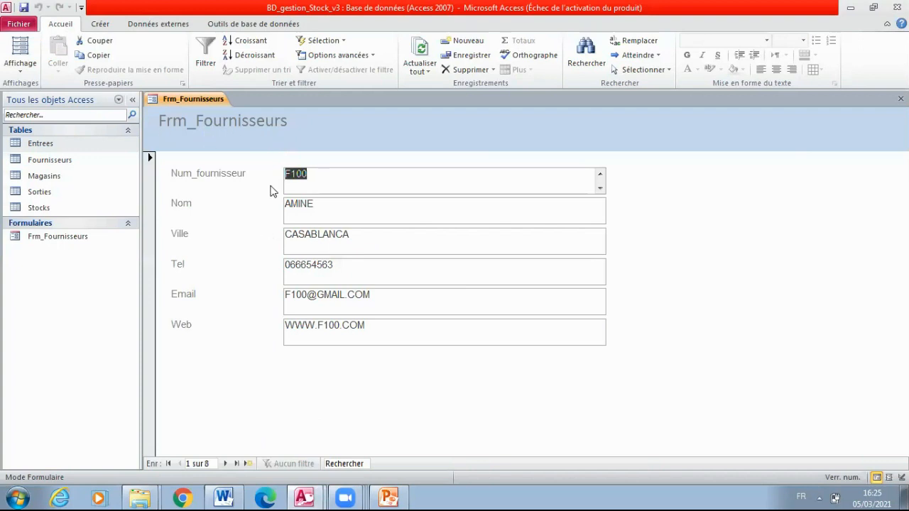
# Step: Browse the supplier records and a blank new record in Frm_Fournisseurs, and close the form
pyautogui.click(226, 464)
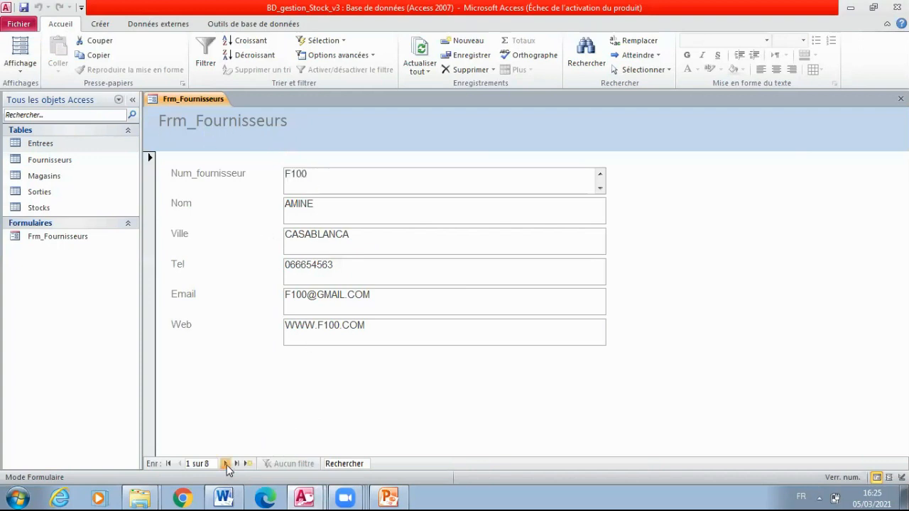
pyautogui.click(226, 464)
pyautogui.click(226, 464)
pyautogui.click(226, 464)
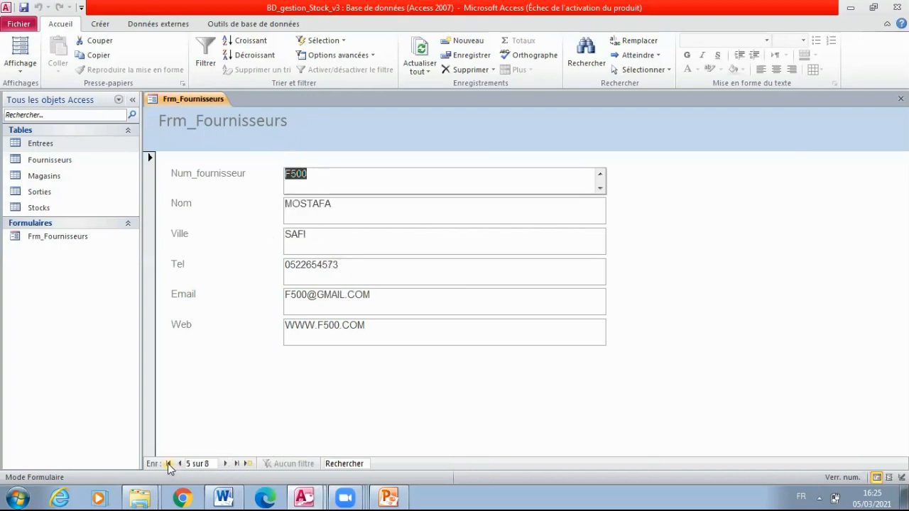
pyautogui.click(169, 464)
pyautogui.click(225, 465)
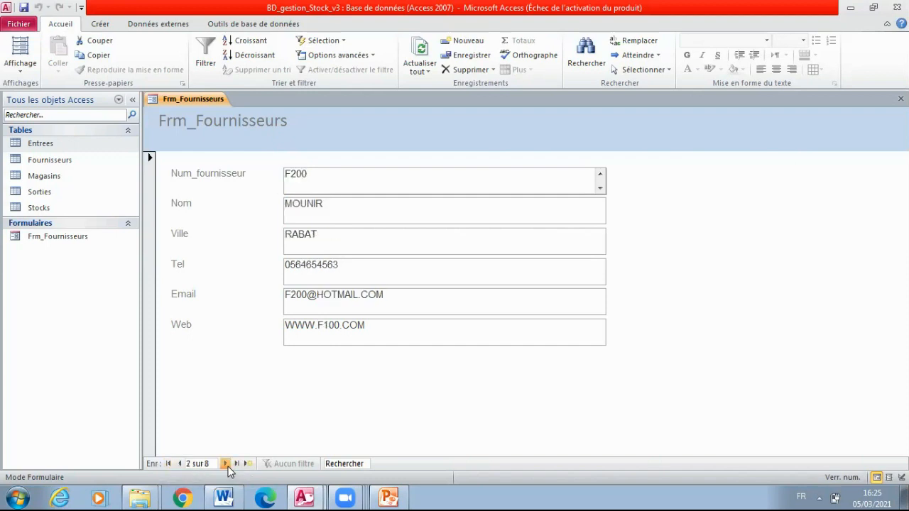
pyautogui.click(226, 464)
pyautogui.click(248, 464)
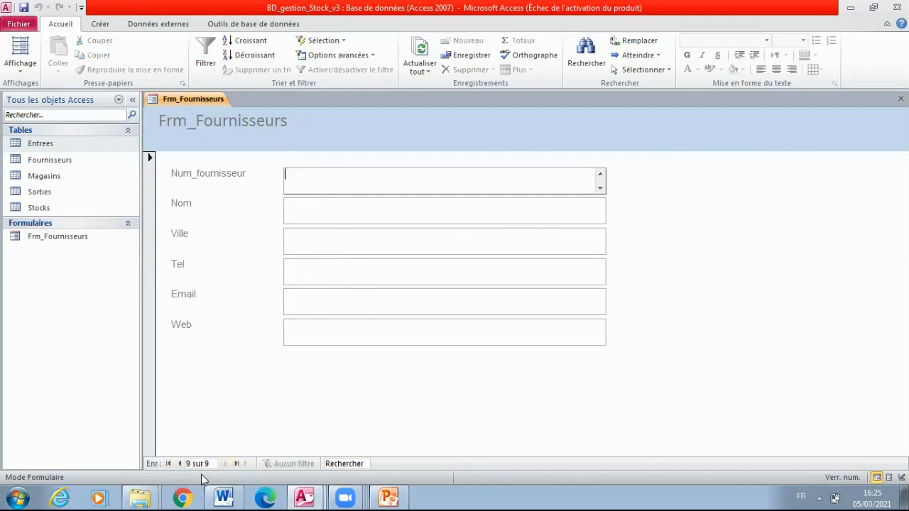
pyautogui.click(169, 464)
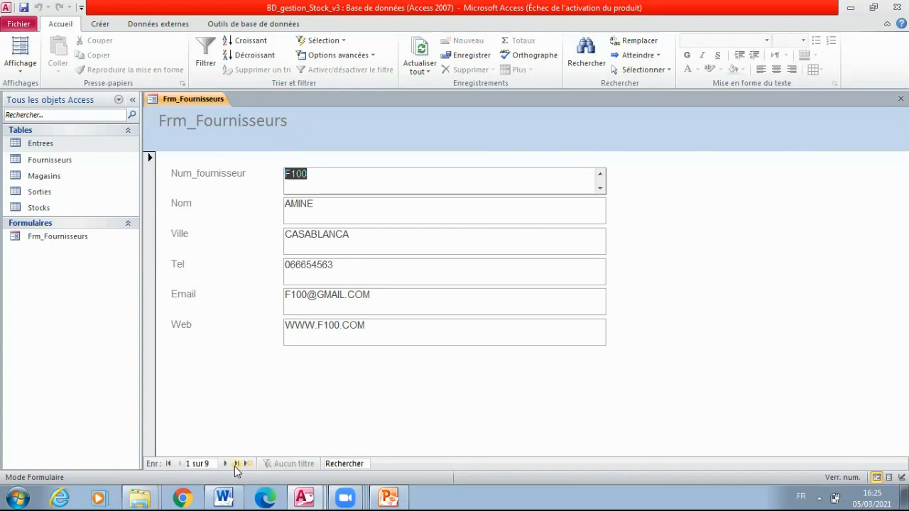
pyautogui.click(226, 464)
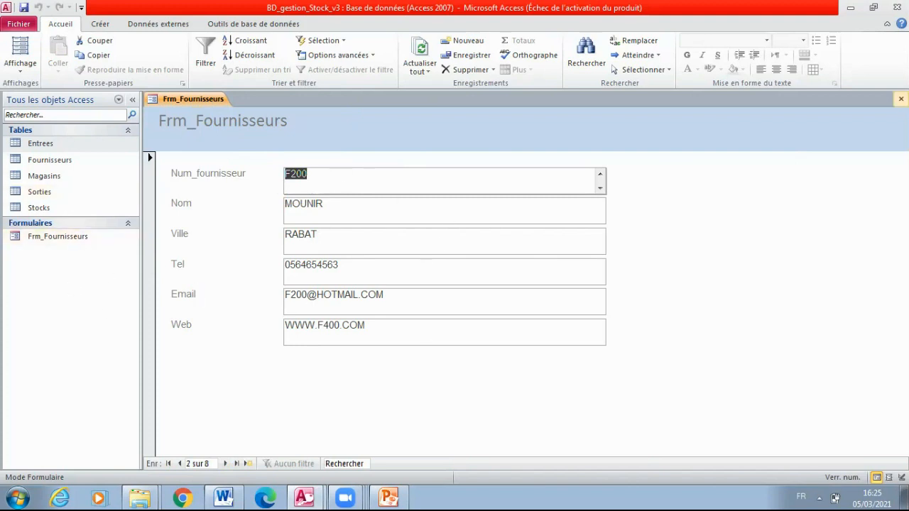
pyautogui.click(900, 99)
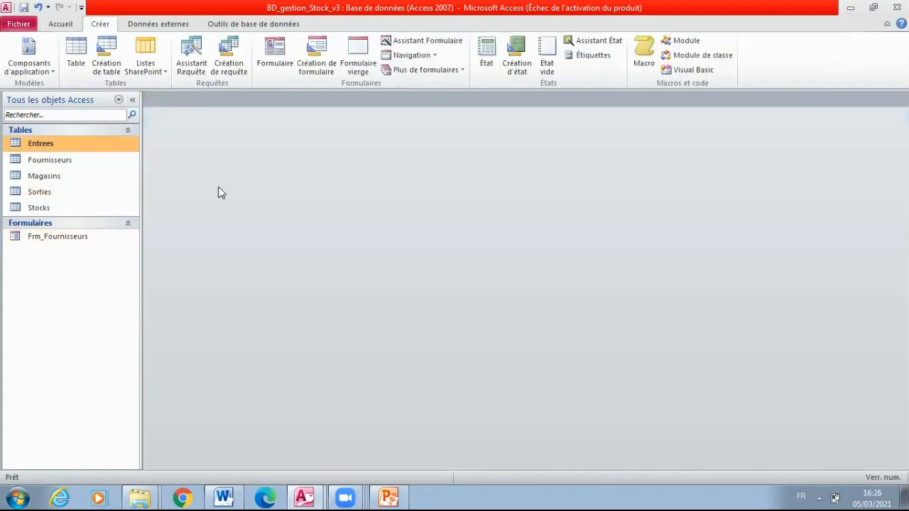
# Step: Start a new form with the Form Wizard from the Magasins table, including all of its fields
pyautogui.click(70, 239)
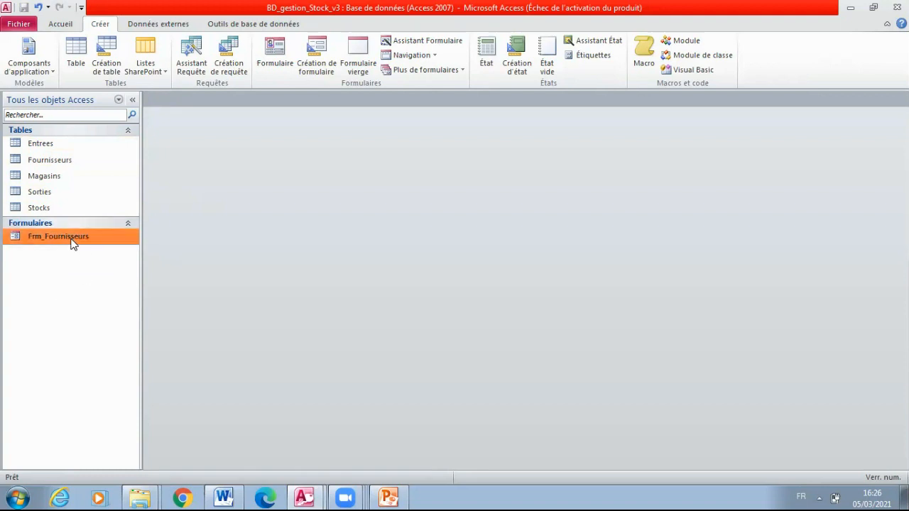
pyautogui.click(424, 40)
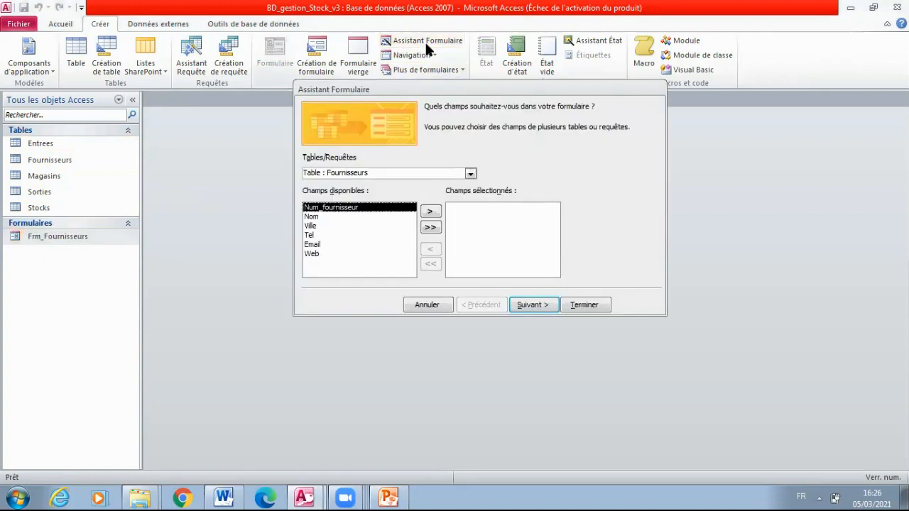
pyautogui.click(470, 174)
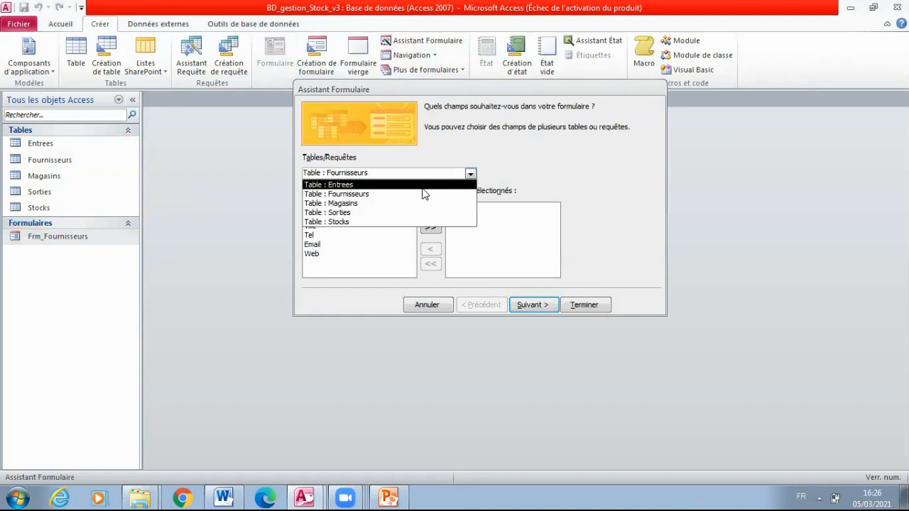
pyautogui.click(357, 203)
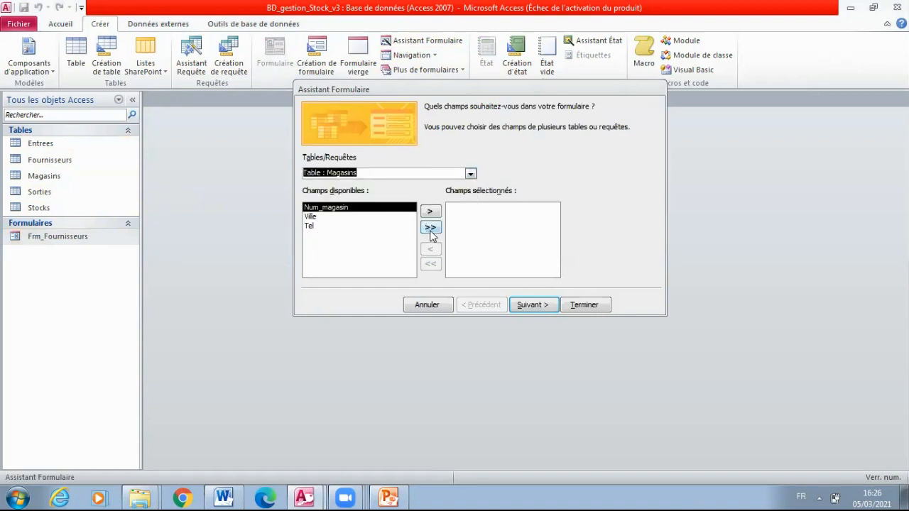
pyautogui.click(430, 227)
pyautogui.click(524, 305)
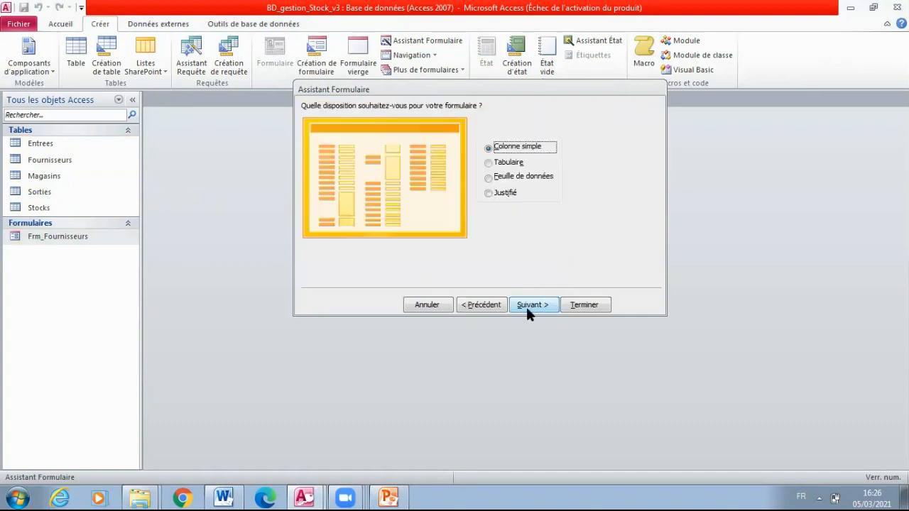
# Step: Keep the Colonne simple layout and create the form with the title Frm_Magasins
pyautogui.click(526, 306)
pyautogui.click(410, 122)
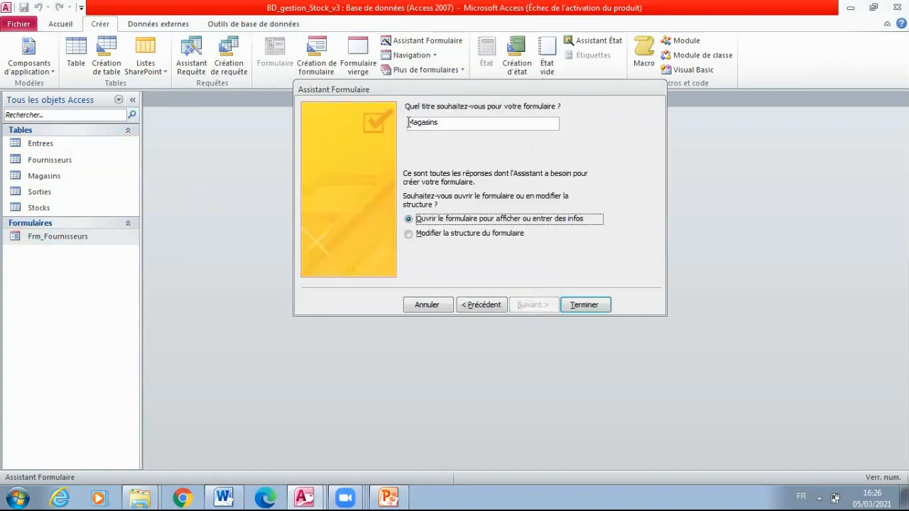
pyautogui.write('Frm_')
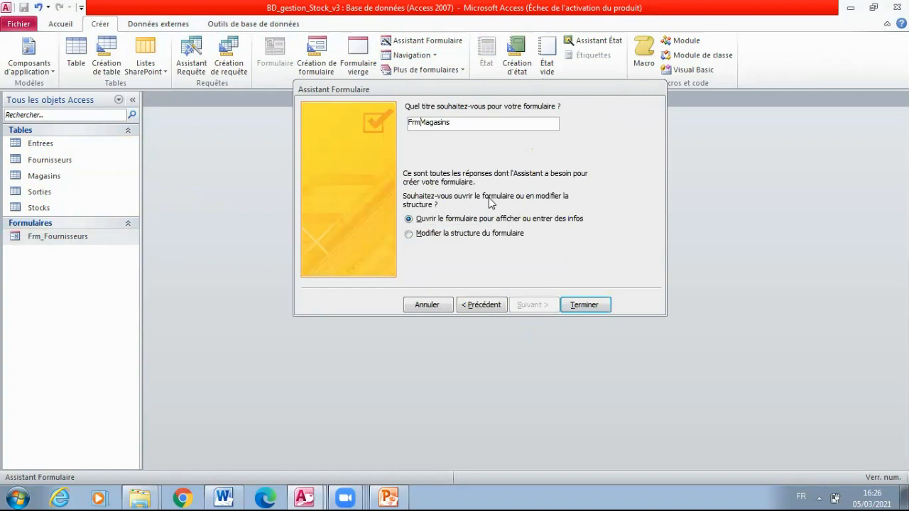
pyautogui.click(600, 305)
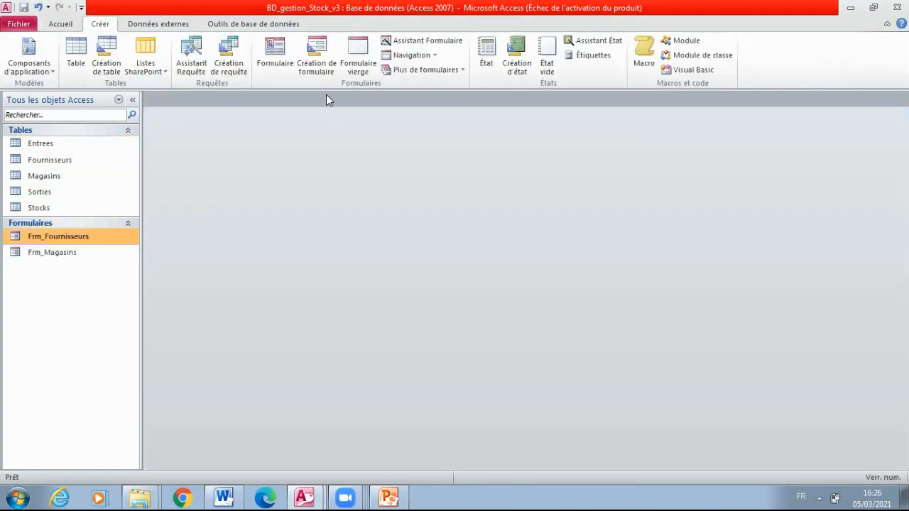
# Step: Start another form with the Form Wizard from the Stocks table, including all of its fields
pyautogui.click(423, 40)
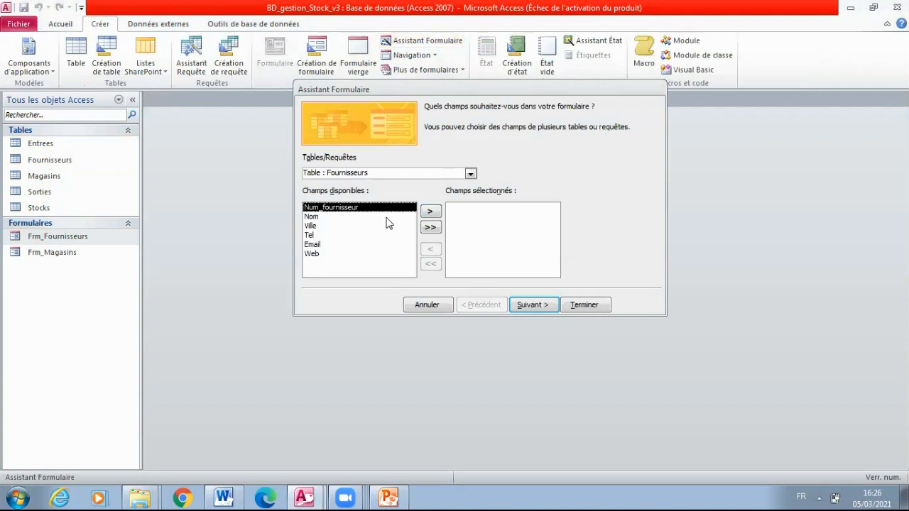
pyautogui.click(470, 174)
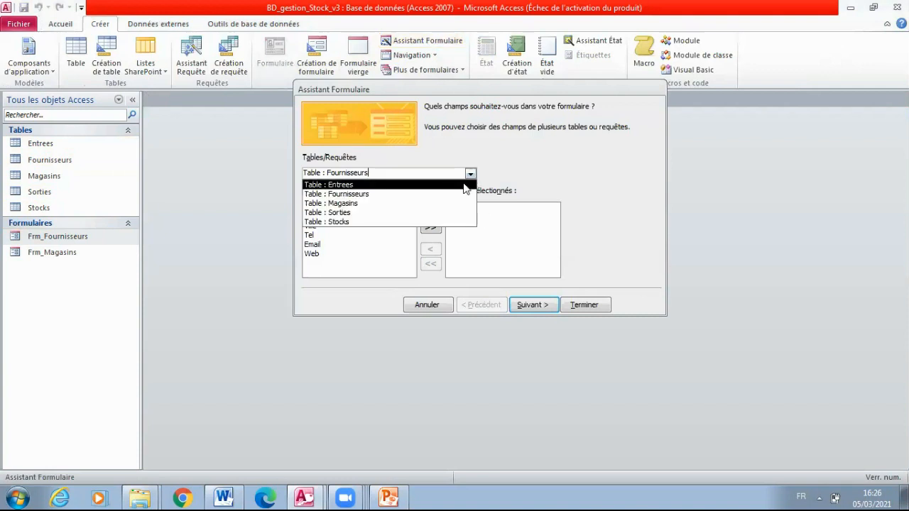
pyautogui.click(370, 222)
pyautogui.click(431, 227)
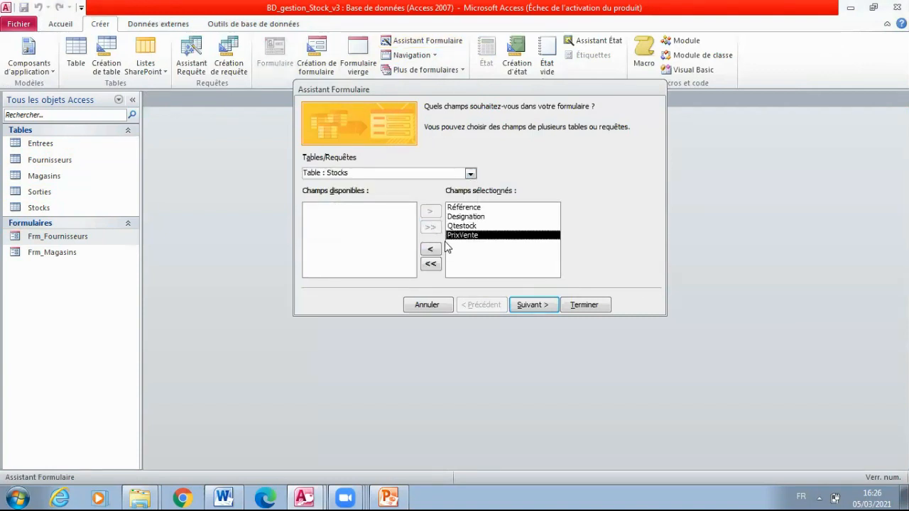
pyautogui.click(536, 303)
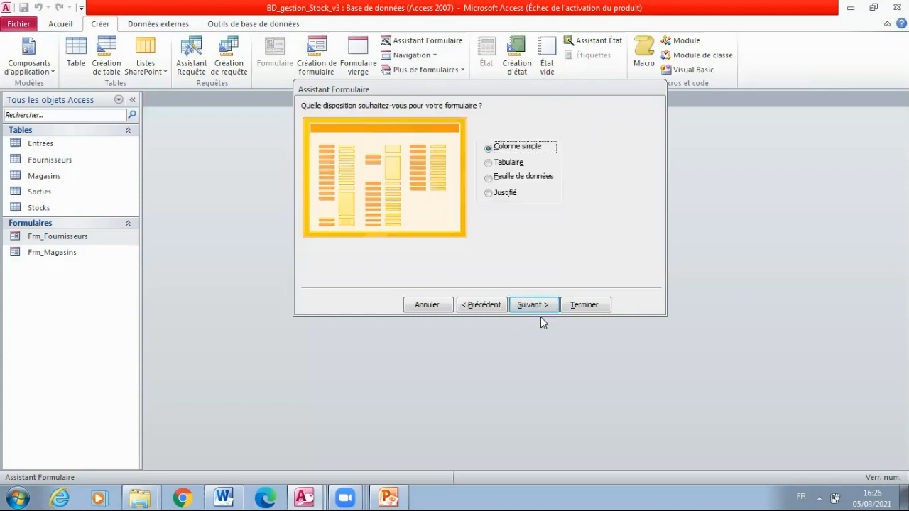
# Step: Keep the Colonne simple layout, create the form with the title Frm_Stocks, and close it
pyautogui.click(521, 306)
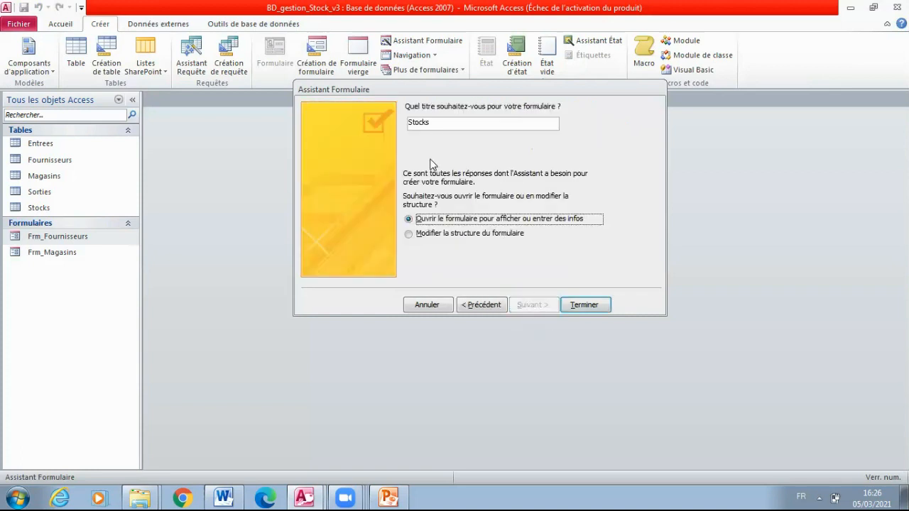
pyautogui.doubleClick(411, 122)
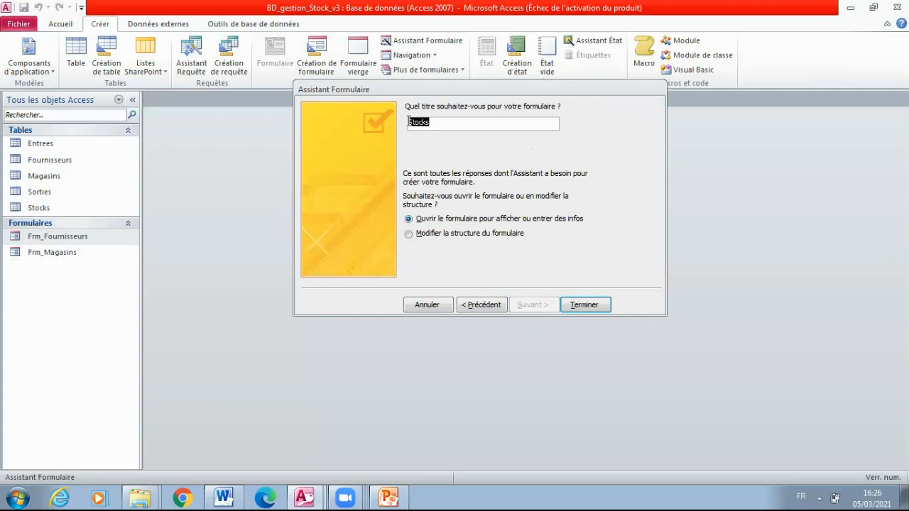
pyautogui.press('End')
pyautogui.press('Home')
pyautogui.write('Frm_')
pyautogui.click(587, 304)
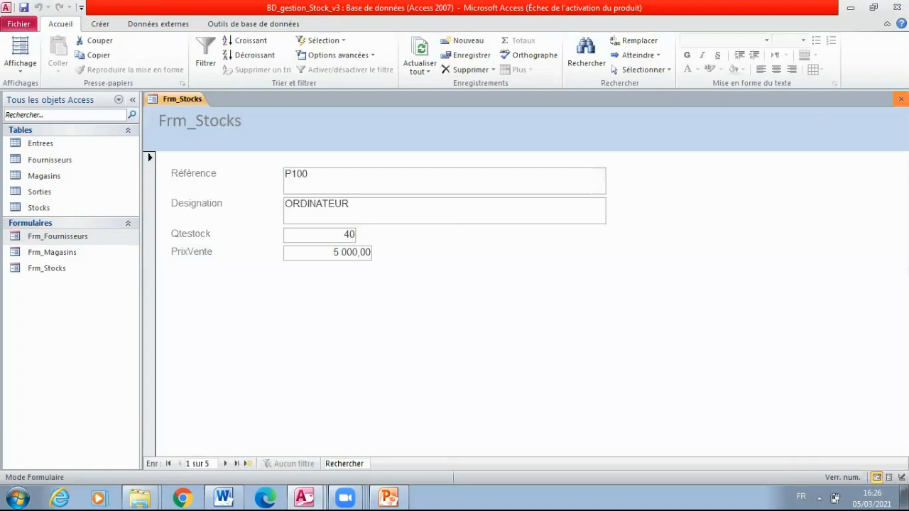
pyautogui.click(900, 98)
# Step: Start a form with the Form Wizard from all fields of the Entrees table, using the Colonne simple layout
pyautogui.click(422, 41)
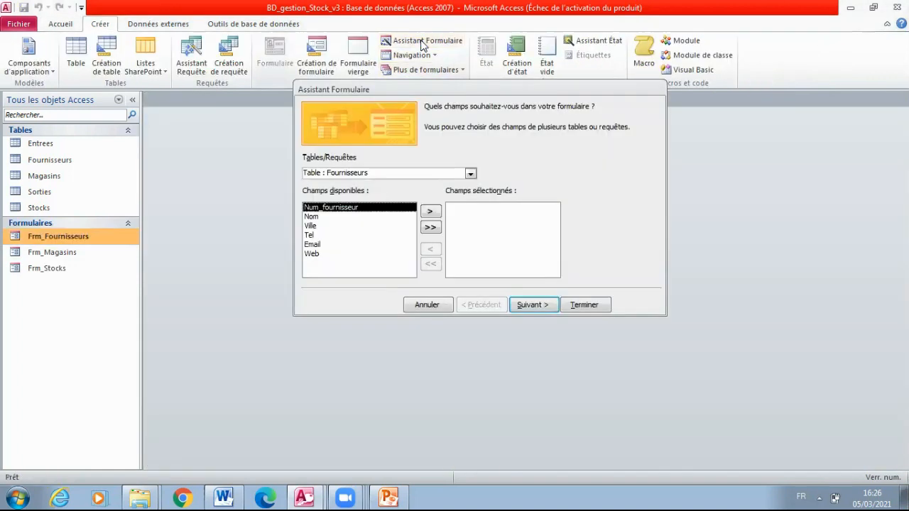
pyautogui.click(470, 173)
pyautogui.click(381, 186)
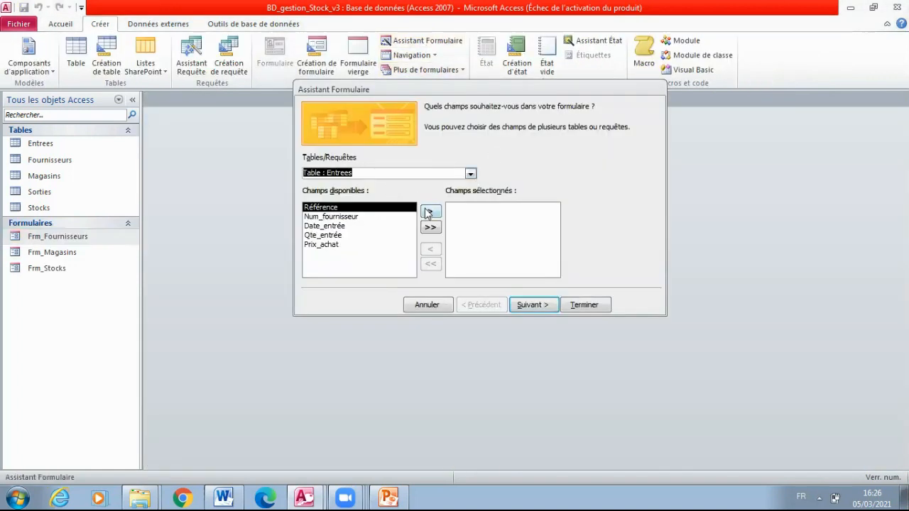
pyautogui.click(430, 227)
pyautogui.click(529, 305)
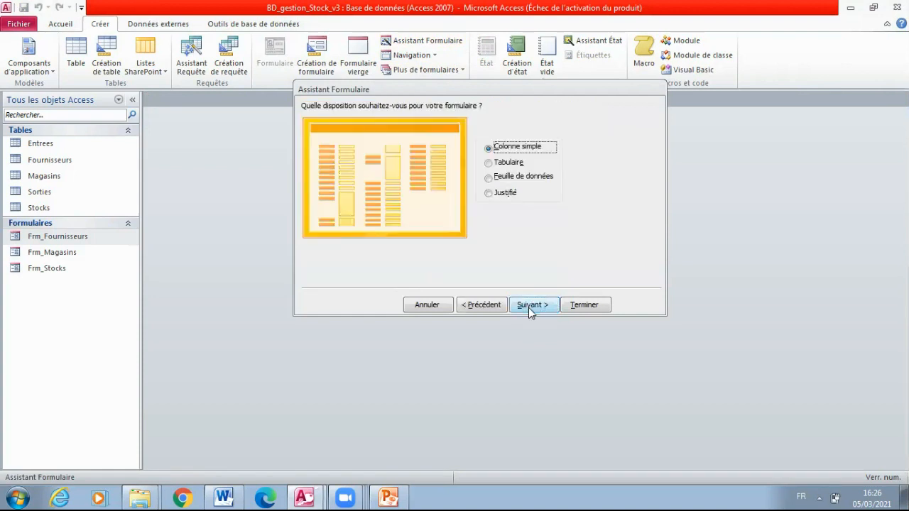
pyautogui.click(529, 305)
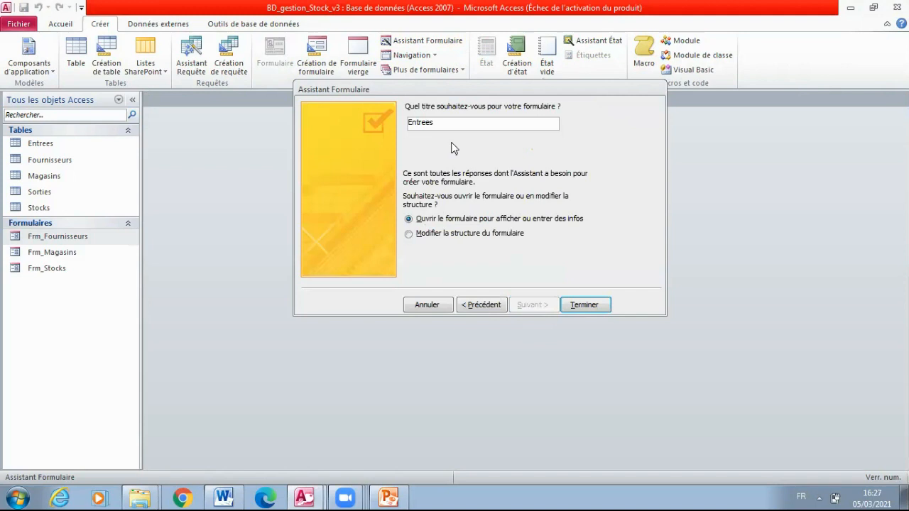
# Step: Create the form with the title Frm_Entrees and close it
pyautogui.write('Frm_')
pyautogui.click(583, 305)
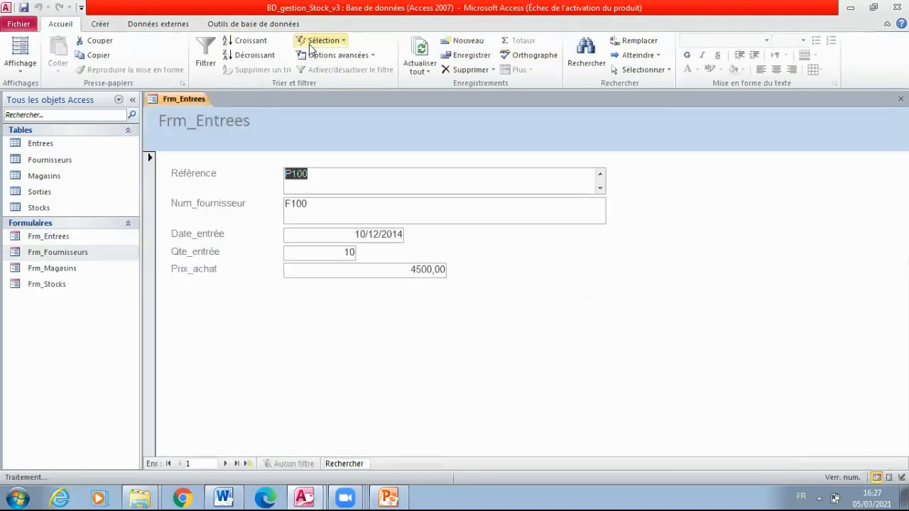
pyautogui.click(900, 99)
# Step: Start another form with the Form Wizard from all fields of the Sorties table, keeping the Colonne simple layout
pyautogui.click(100, 23)
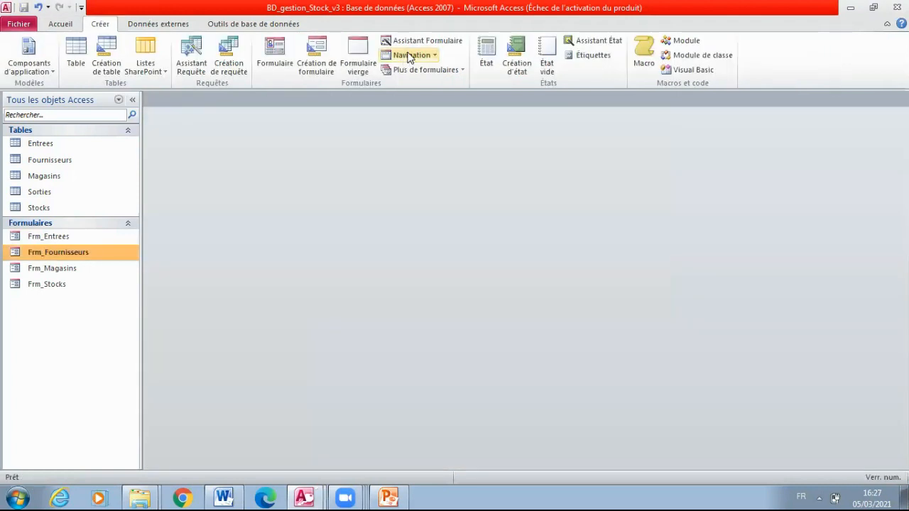
pyautogui.click(431, 40)
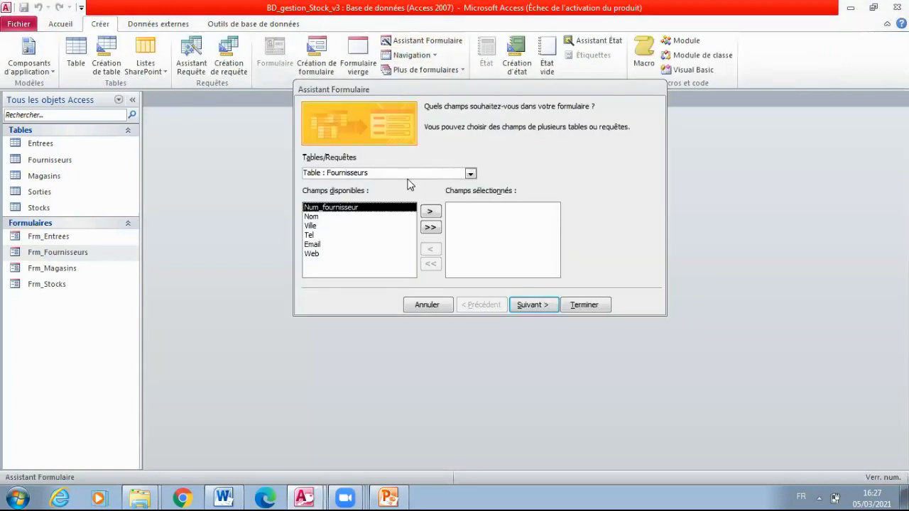
pyautogui.click(470, 174)
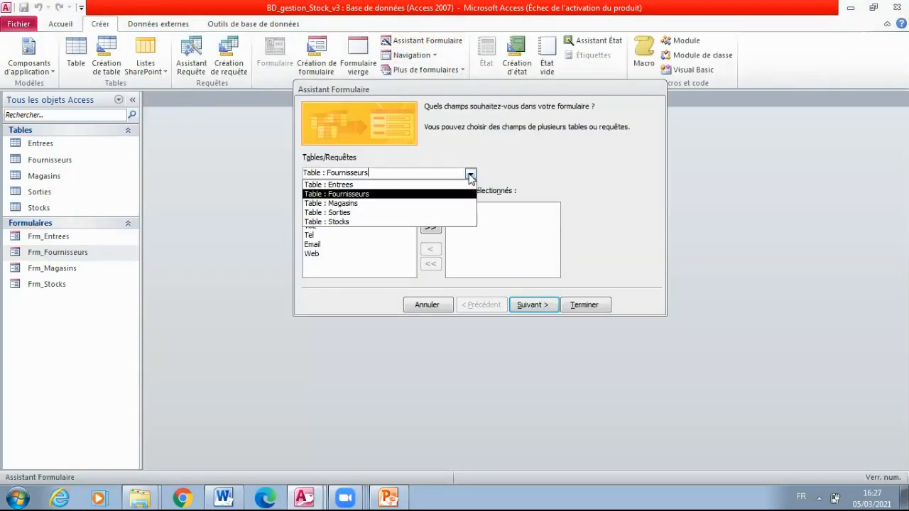
pyautogui.click(366, 212)
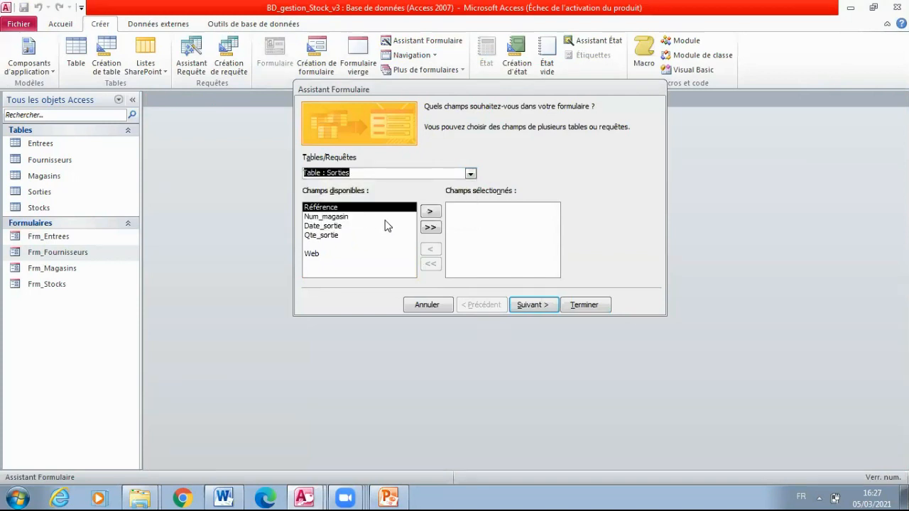
pyautogui.click(434, 228)
pyautogui.click(538, 310)
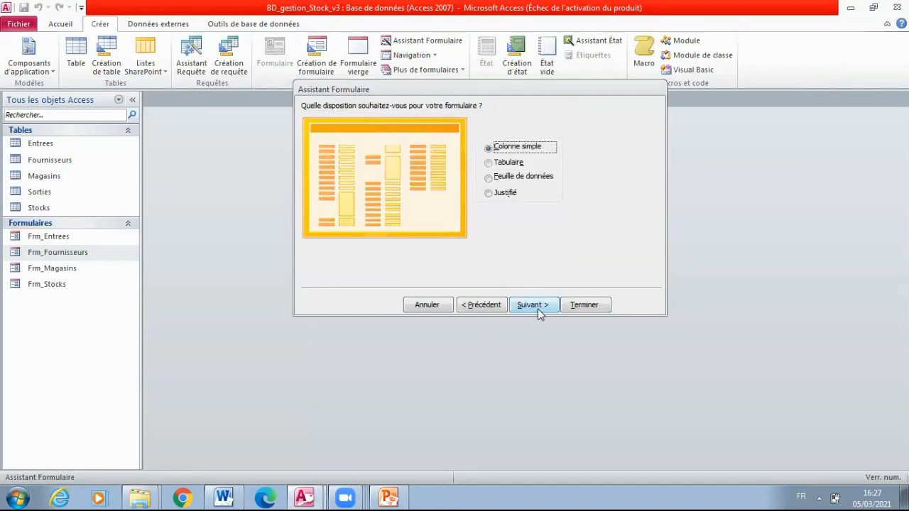
pyautogui.click(537, 309)
# Step: Create the form with the title Frm_Sorties and close it
pyautogui.click(426, 125)
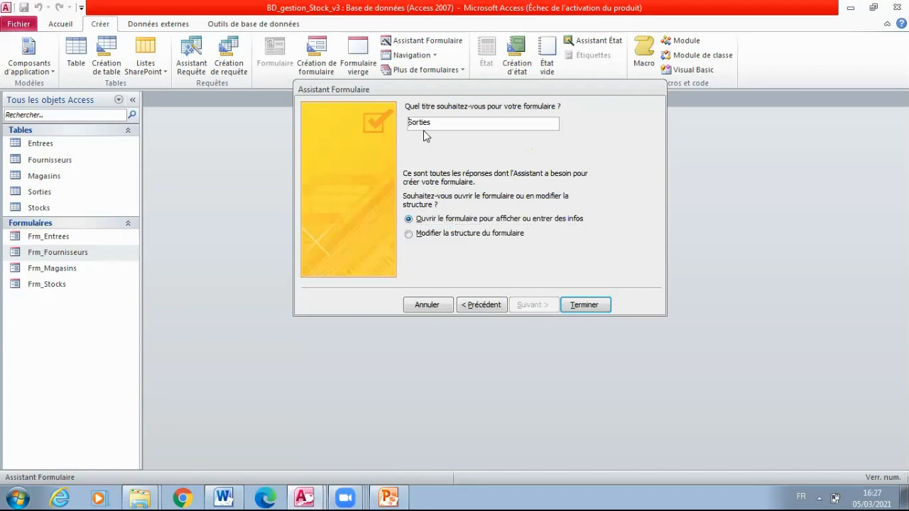
pyautogui.write('Frm_')
pyautogui.click(584, 304)
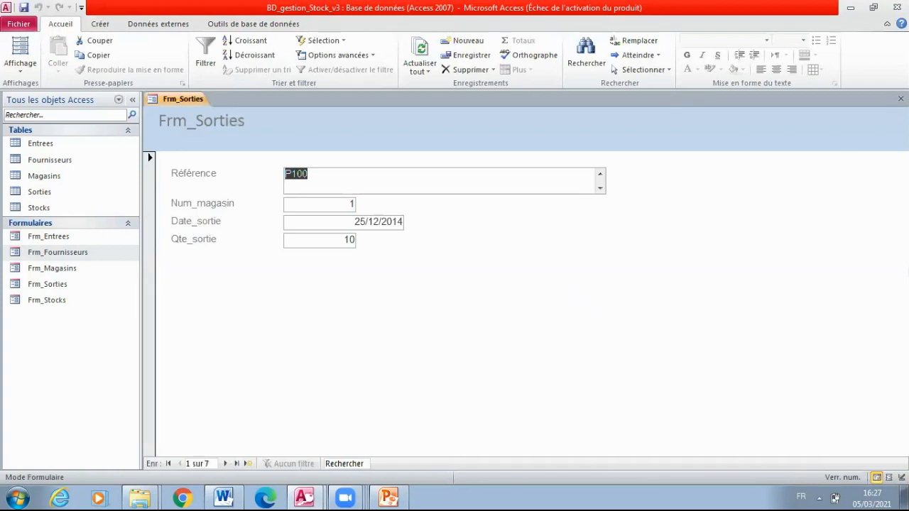
pyautogui.click(900, 98)
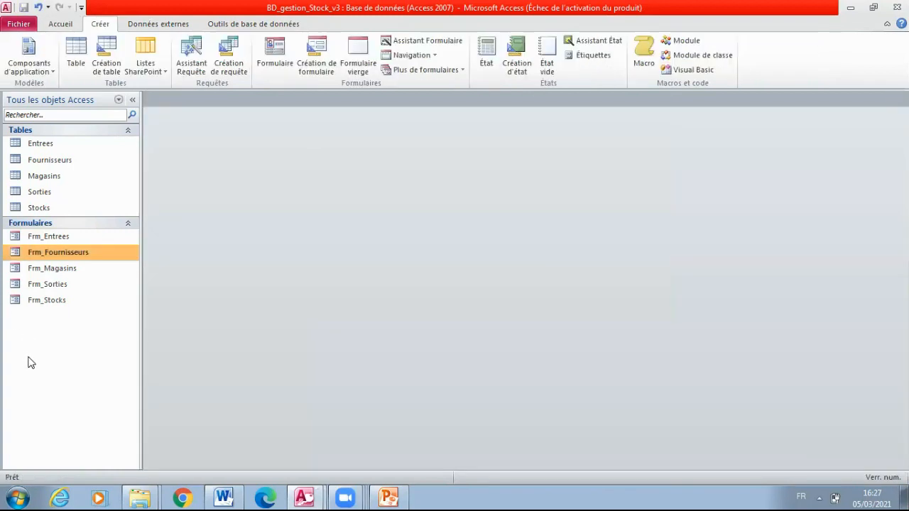
# Step: Open the Frm_Fournisseurs, Frm_Magasins, Frm_Stocks, Frm_Sorties and Frm_Entrees forms to check them
pyautogui.doubleClick(66, 252)
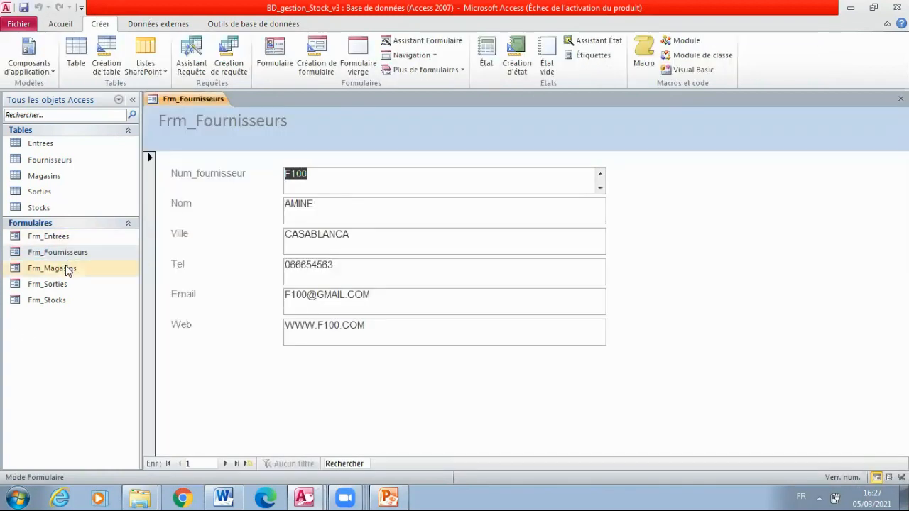
pyautogui.doubleClick(67, 269)
pyautogui.doubleClick(63, 301)
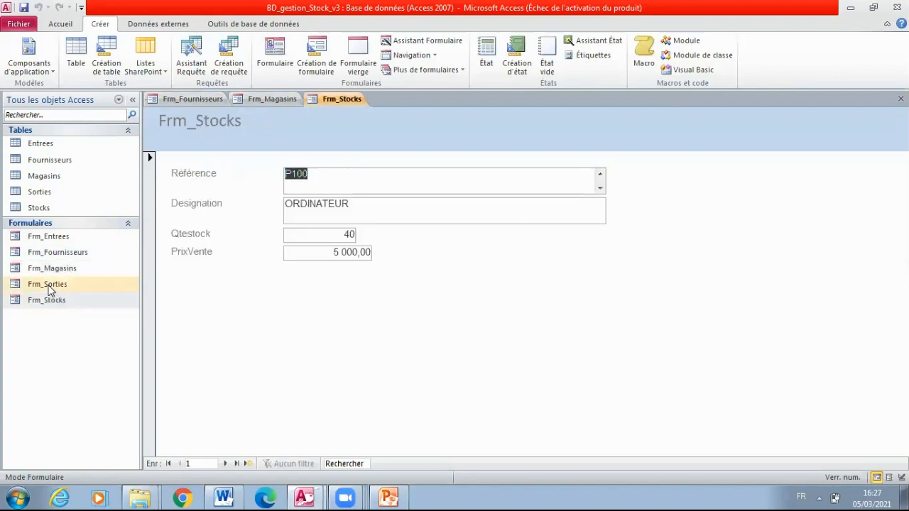
pyautogui.doubleClick(48, 284)
pyautogui.doubleClick(49, 238)
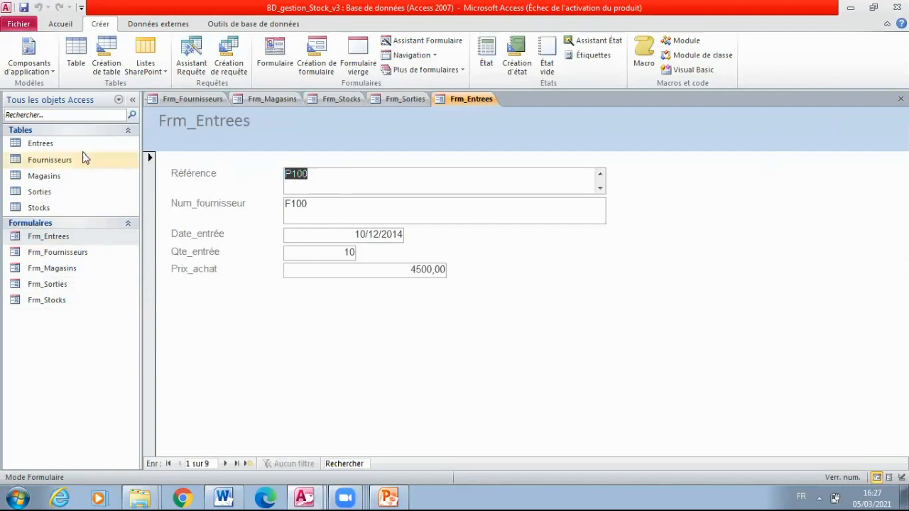
# Step: Open the Entrees, Fournisseurs, Magasins and Sorties tables to view their records
pyautogui.doubleClick(65, 145)
pyautogui.doubleClick(54, 163)
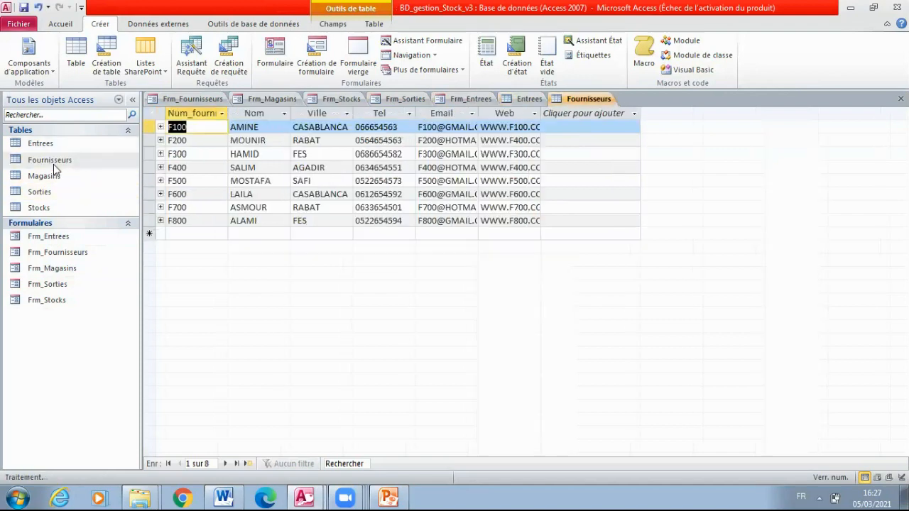
pyautogui.doubleClick(53, 176)
pyautogui.doubleClick(53, 191)
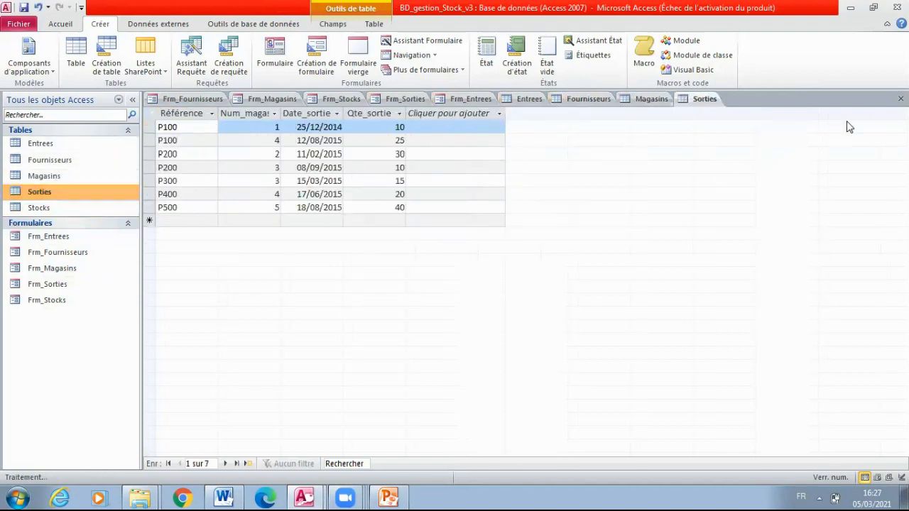
# Step: Close all the open tables and forms
pyautogui.click(900, 99)
pyautogui.click(900, 98)
pyautogui.click(900, 99)
pyautogui.click(900, 98)
pyautogui.click(900, 99)
pyautogui.click(901, 99)
pyautogui.click(900, 99)
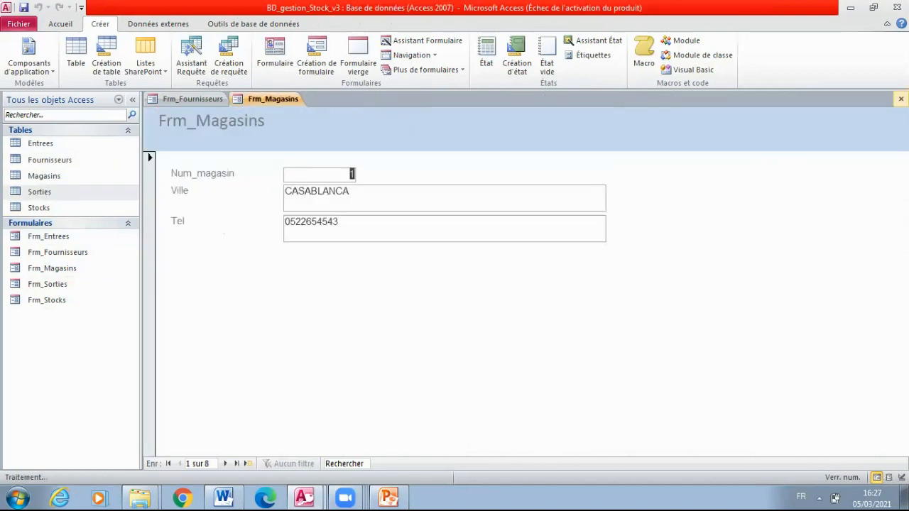
pyautogui.click(900, 98)
pyautogui.click(900, 98)
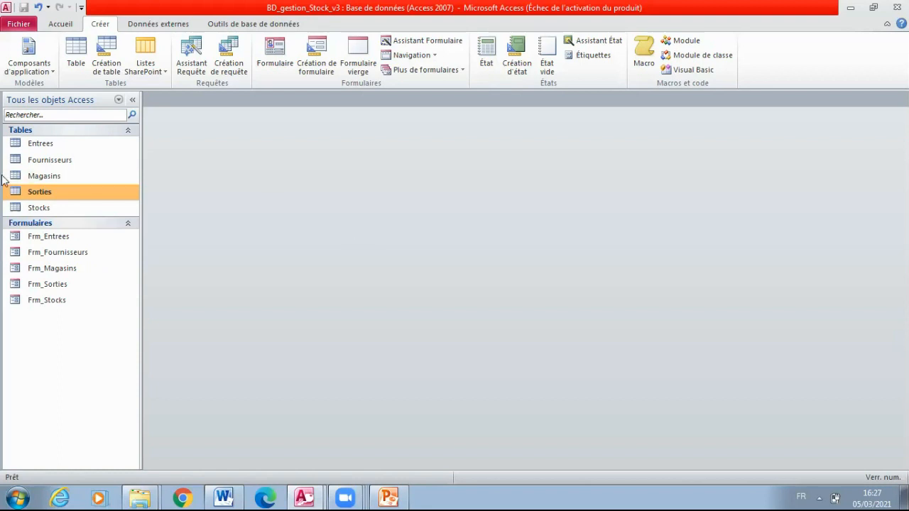
# Step: Open the Frm_Fournisseurs form to view its supplier fields, and close it
pyautogui.rightClick(80, 254)
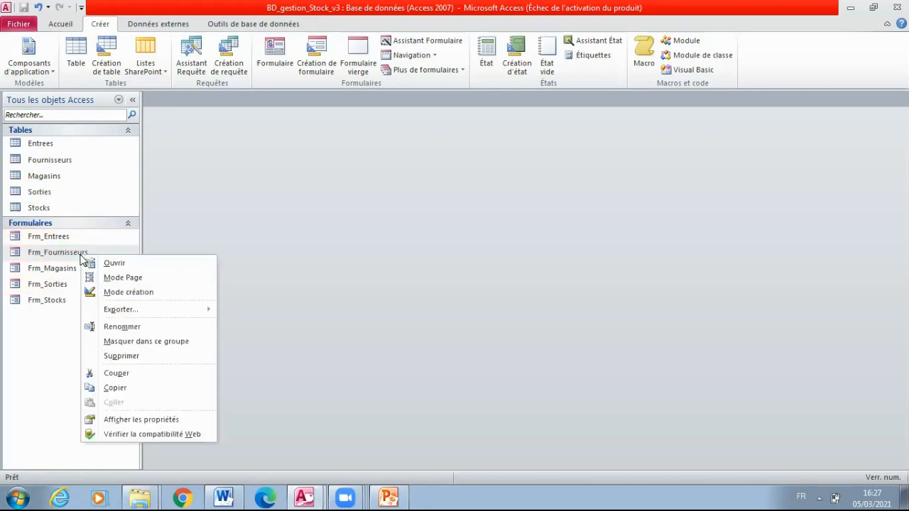
pyautogui.click(86, 257)
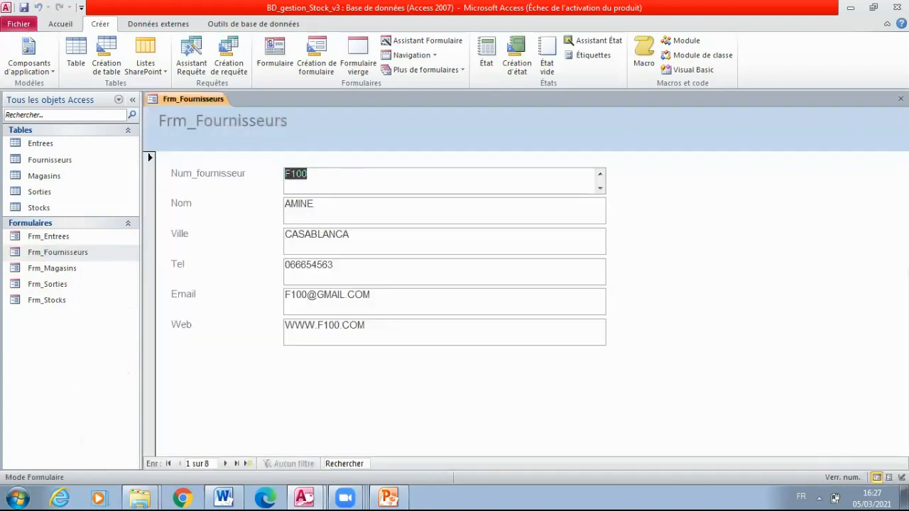
pyautogui.rightClick(179, 100)
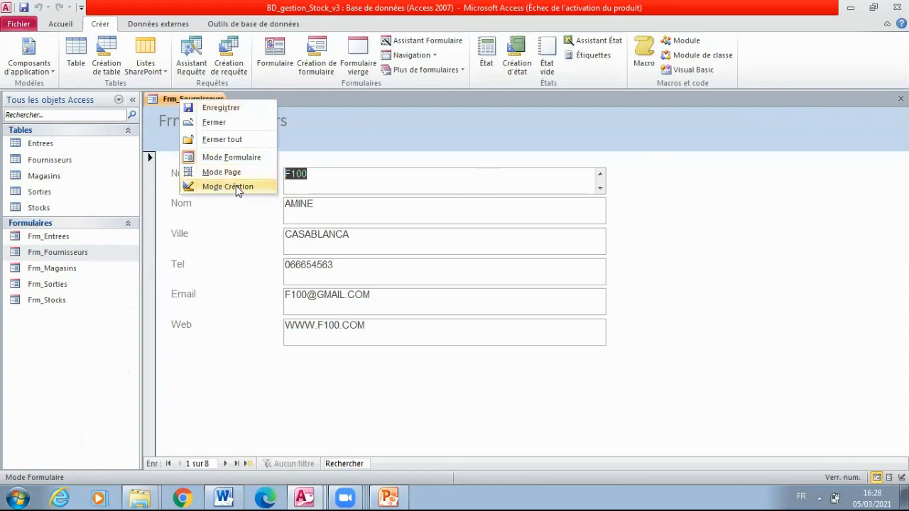
pyautogui.click(214, 122)
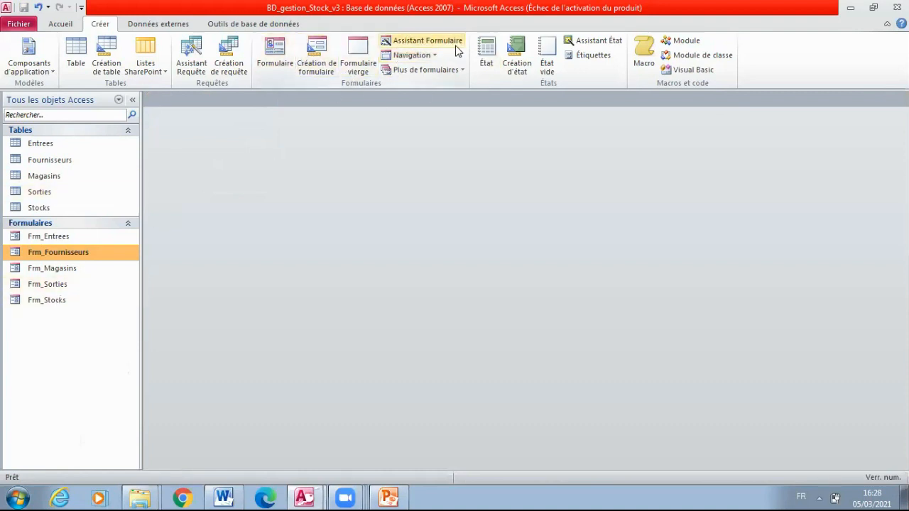
# Step: Open Frm_Fournisseurs in design view and enlarge the detail section to about 9 cm high, the header to about 2.8 cm and the form to about 29 cm wide
pyautogui.rightClick(75, 251)
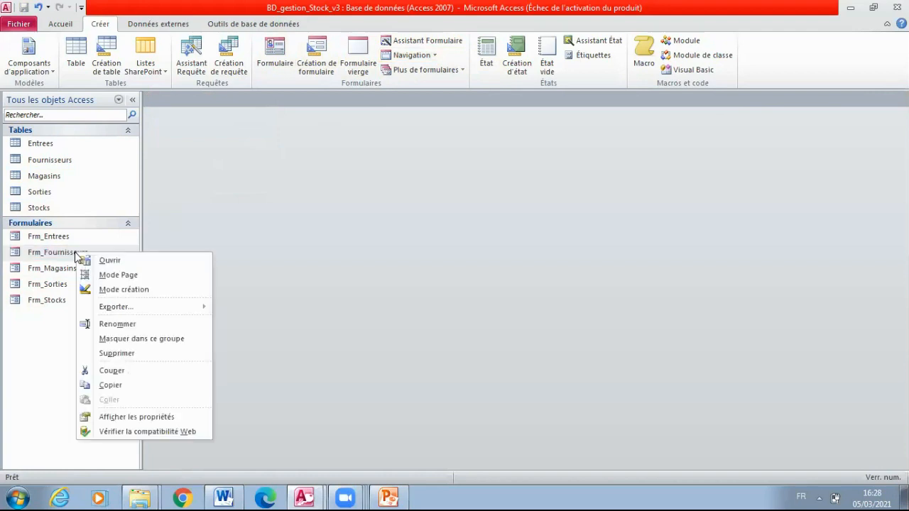
pyautogui.click(141, 296)
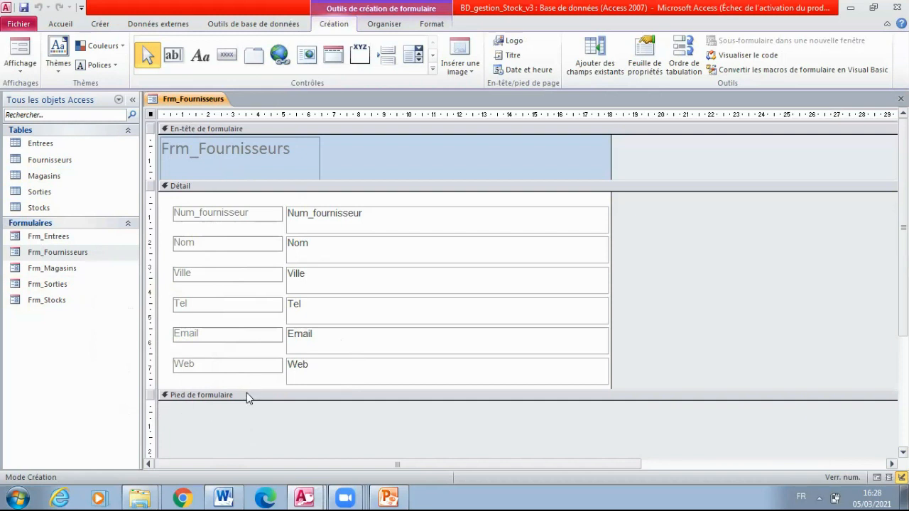
pyautogui.moveTo(244, 389); pyautogui.dragTo(250, 423)
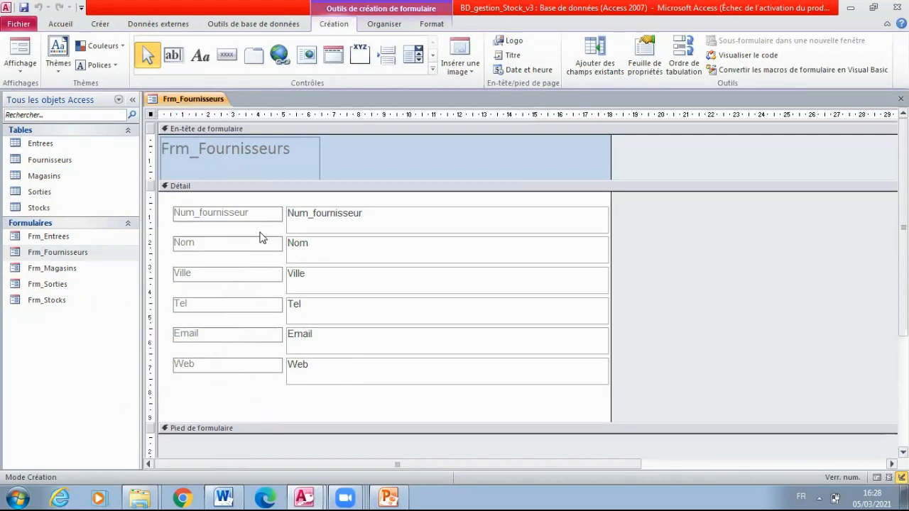
pyautogui.moveTo(276, 180); pyautogui.dragTo(276, 206)
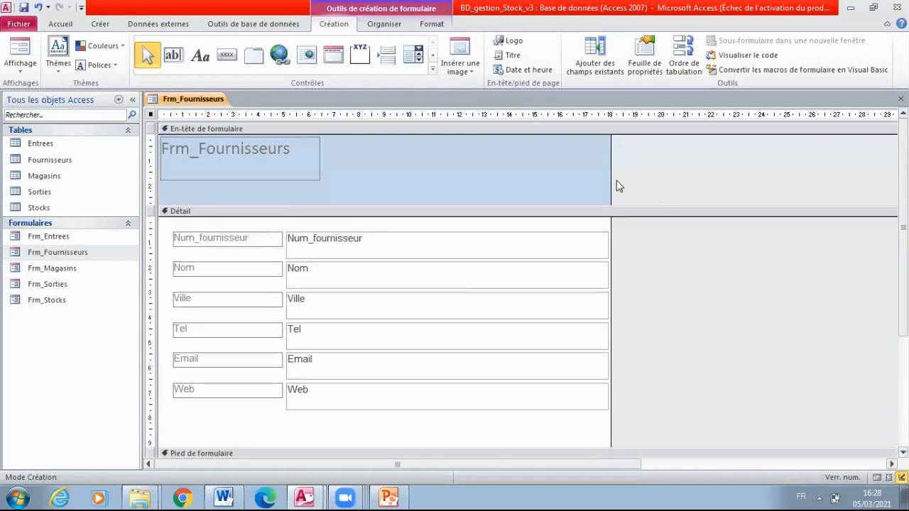
pyautogui.moveTo(611, 178); pyautogui.dragTo(893, 191)
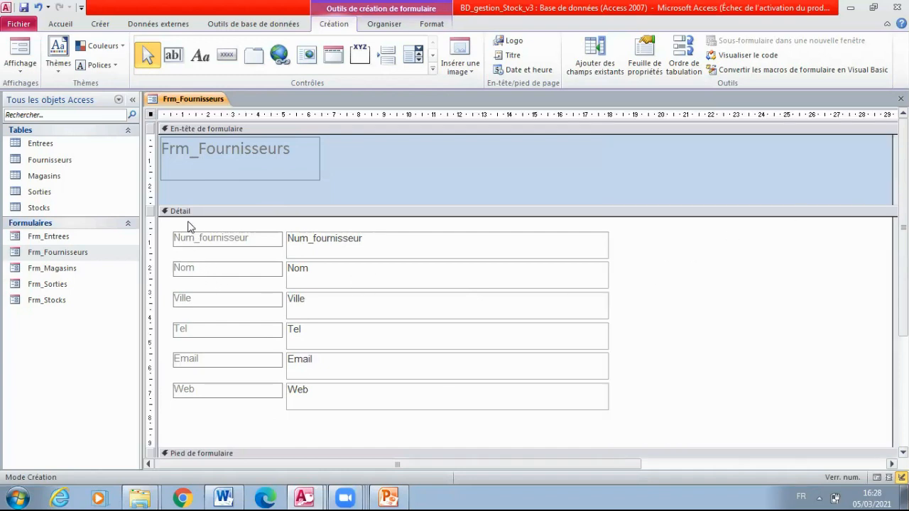
# Step: Move all the detail section's labels and fields about 4 cm right and 1 cm down, and delete the title label from the form header
pyautogui.moveTo(188, 223); pyautogui.dragTo(615, 413)
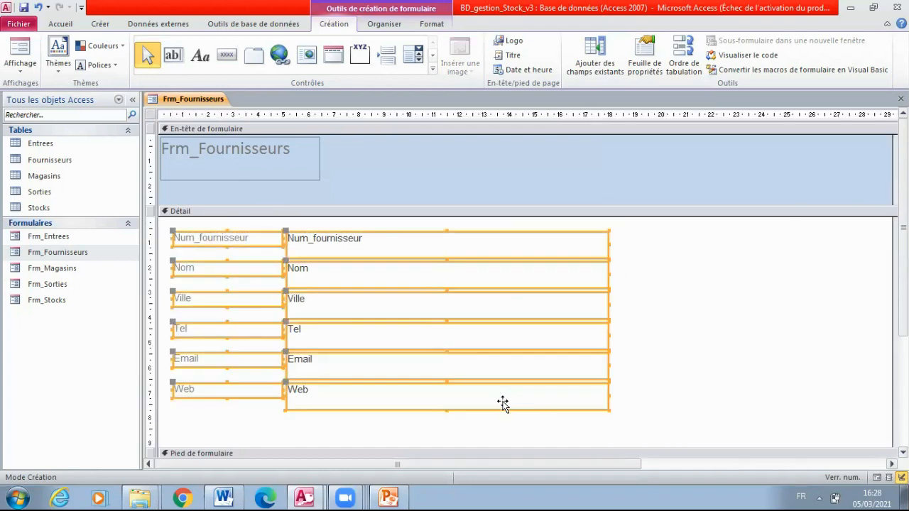
pyautogui.moveTo(503, 403); pyautogui.dragTo(601, 426)
pyautogui.click(281, 176)
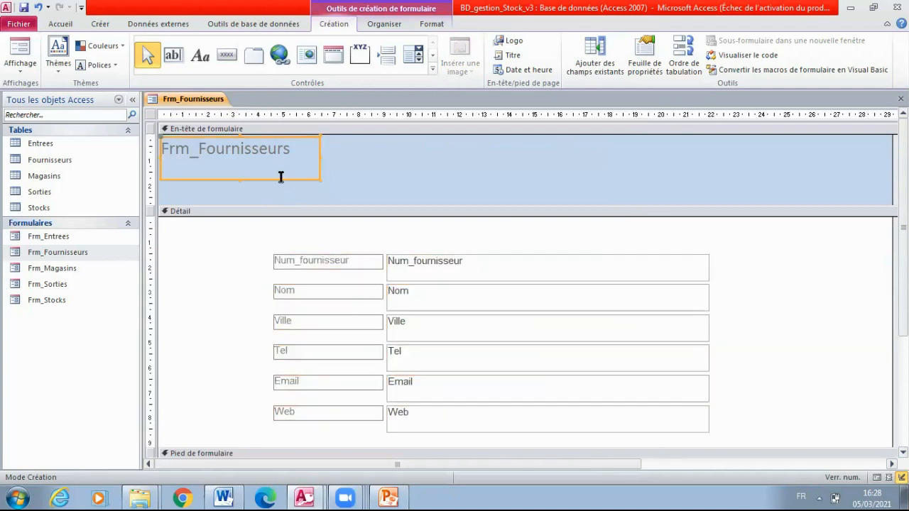
pyautogui.press('Delete')
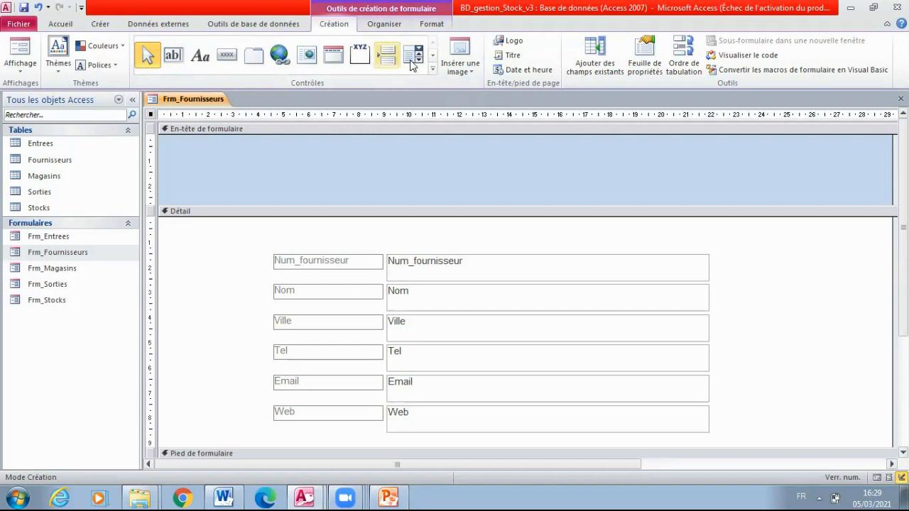
# Step: Insert the lighthouse picture from the sample images into the form header, about 2.4 cm wide and 2.2 cm high
pyautogui.click(432, 68)
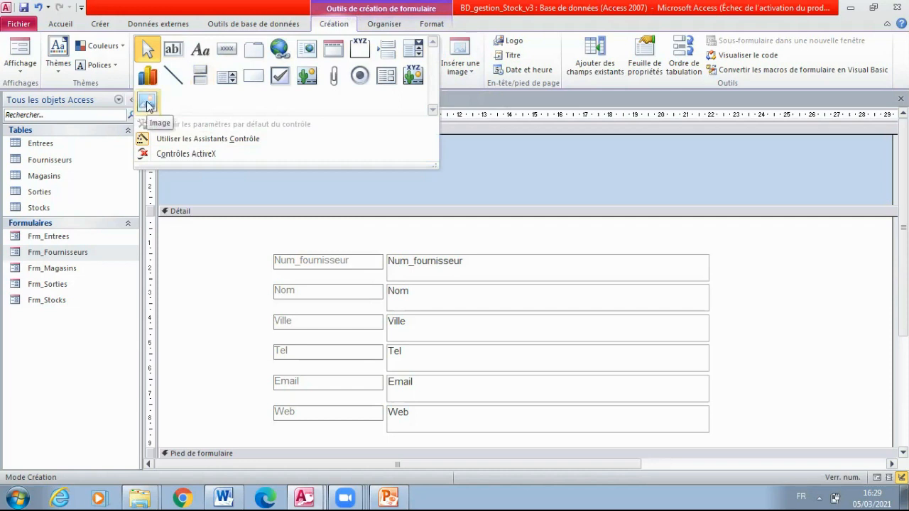
pyautogui.click(474, 71)
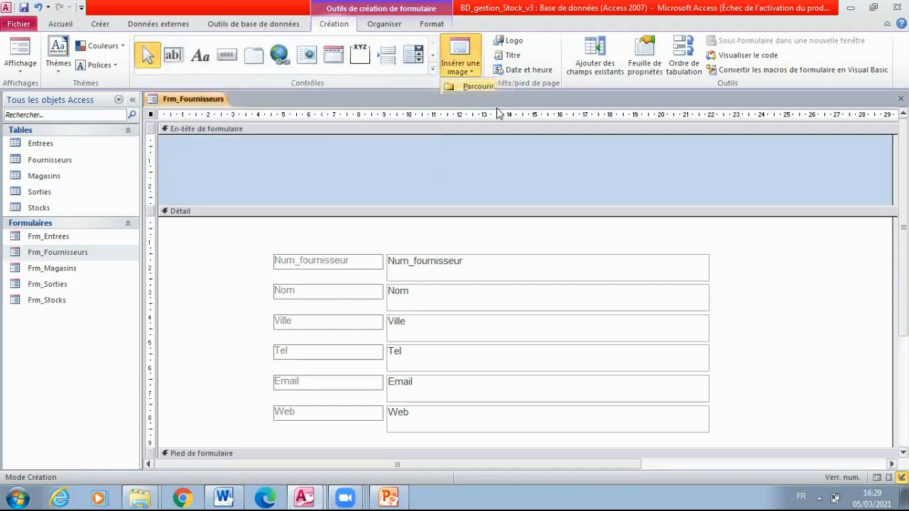
pyautogui.click(475, 87)
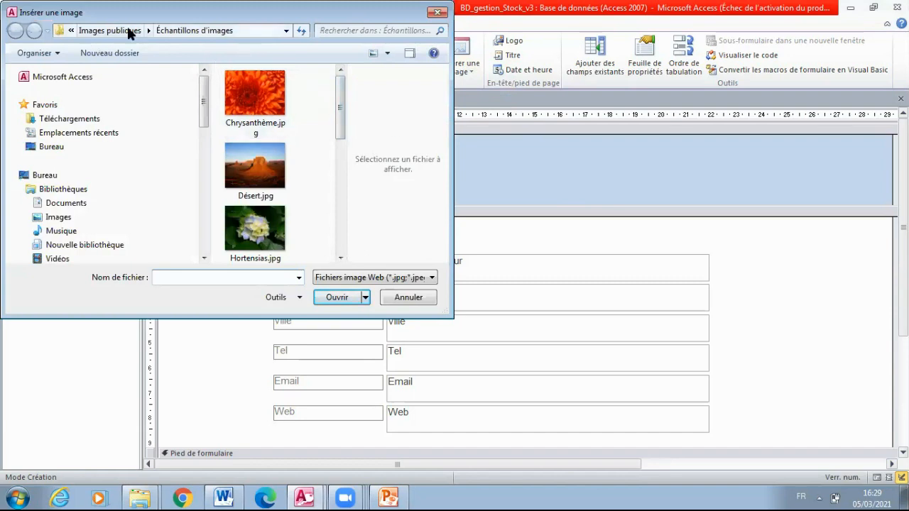
pyautogui.moveTo(341, 106); pyautogui.dragTo(341, 213)
pyautogui.doubleClick(255, 170)
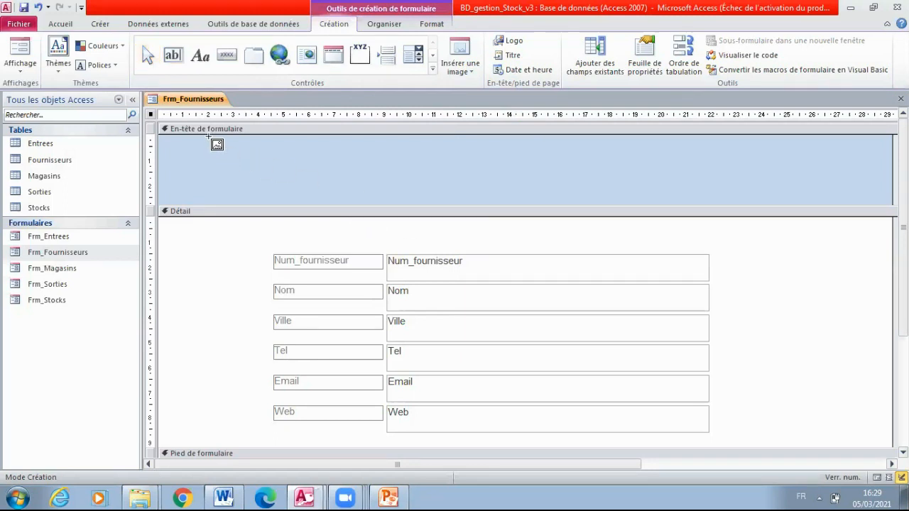
pyautogui.moveTo(213, 143); pyautogui.dragTo(272, 197)
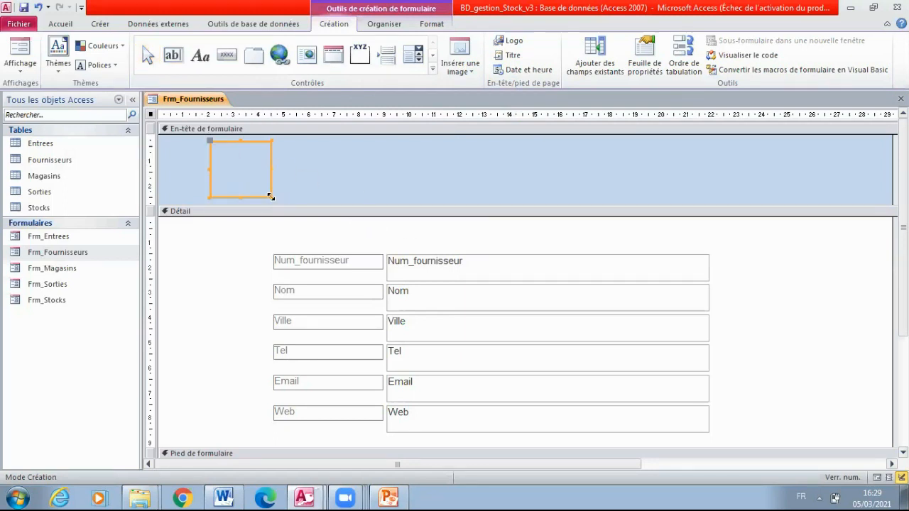
pyautogui.click(296, 167)
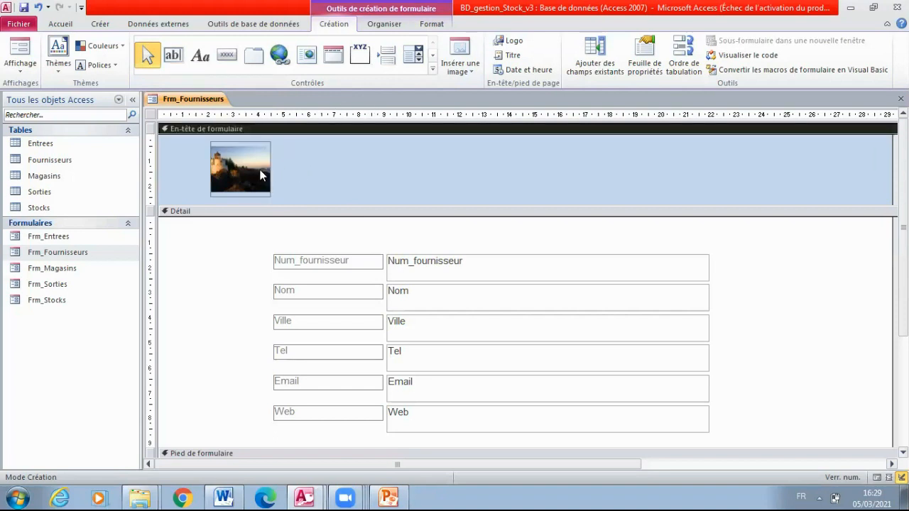
pyautogui.click(240, 178)
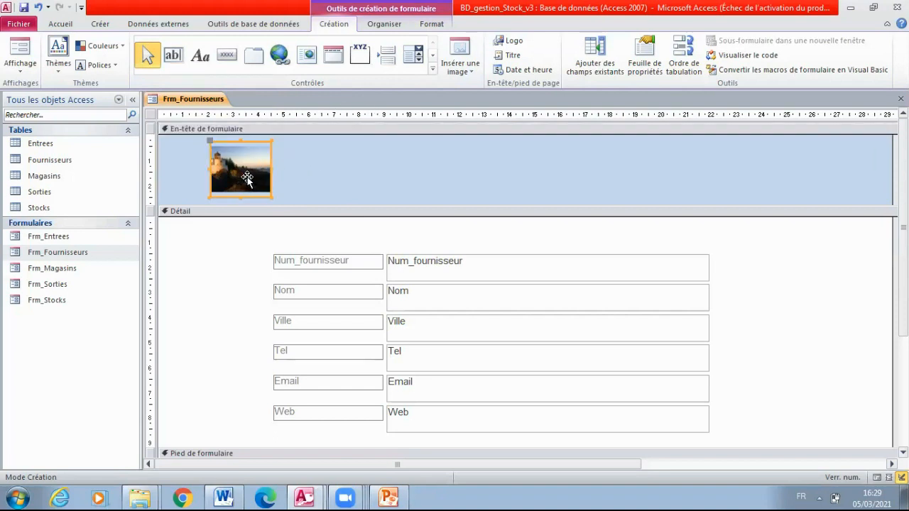
# Step: Paste a copy of the lighthouse picture about 21 cm right of the original and reduce the form header to about 2.9 cm high
pyautogui.hotkey('ctrl', 'v')
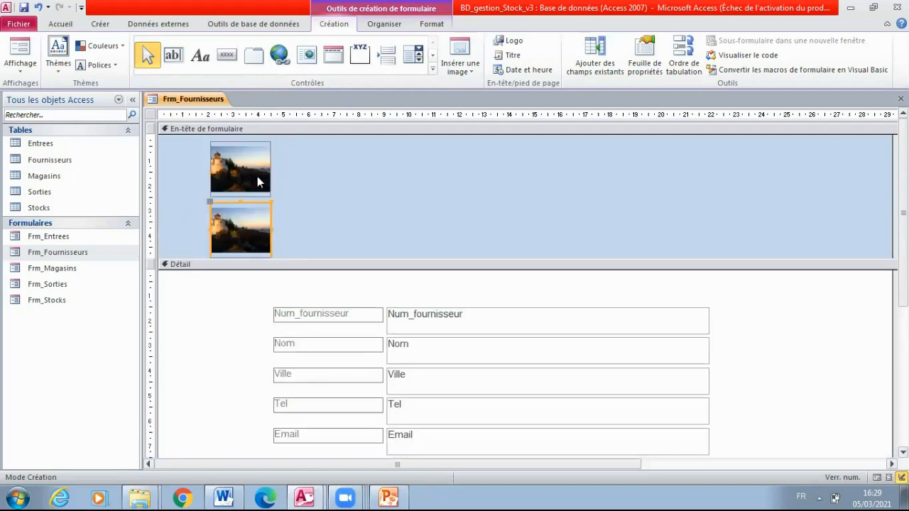
pyautogui.moveTo(251, 212); pyautogui.dragTo(763, 156)
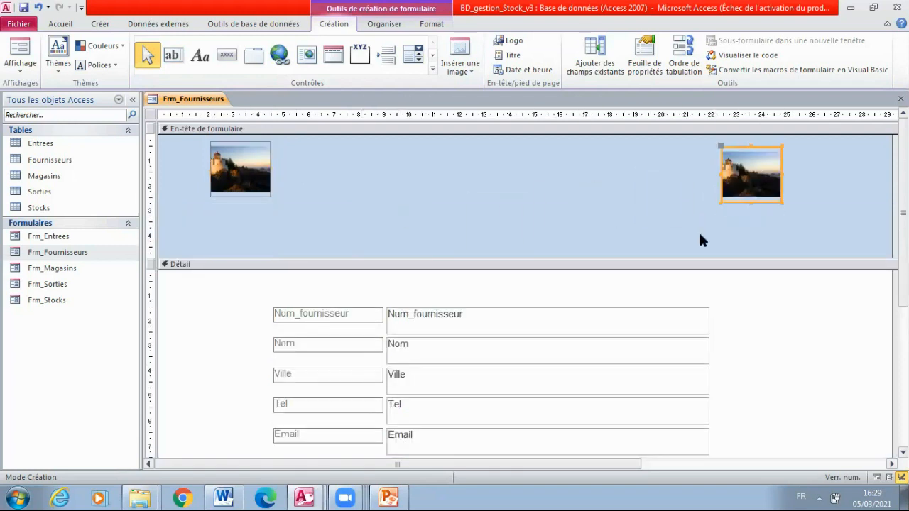
pyautogui.moveTo(548, 257); pyautogui.dragTo(568, 208)
pyautogui.moveTo(738, 174); pyautogui.dragTo(754, 168)
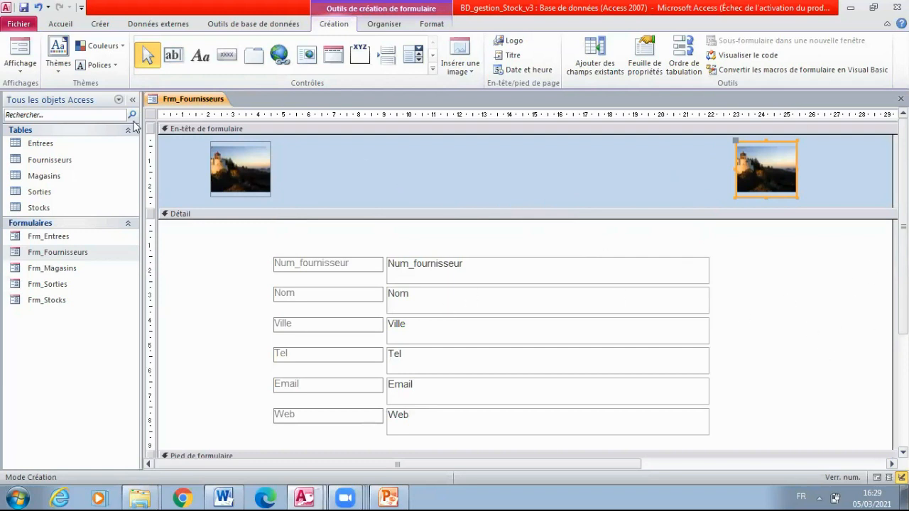
pyautogui.click(351, 158)
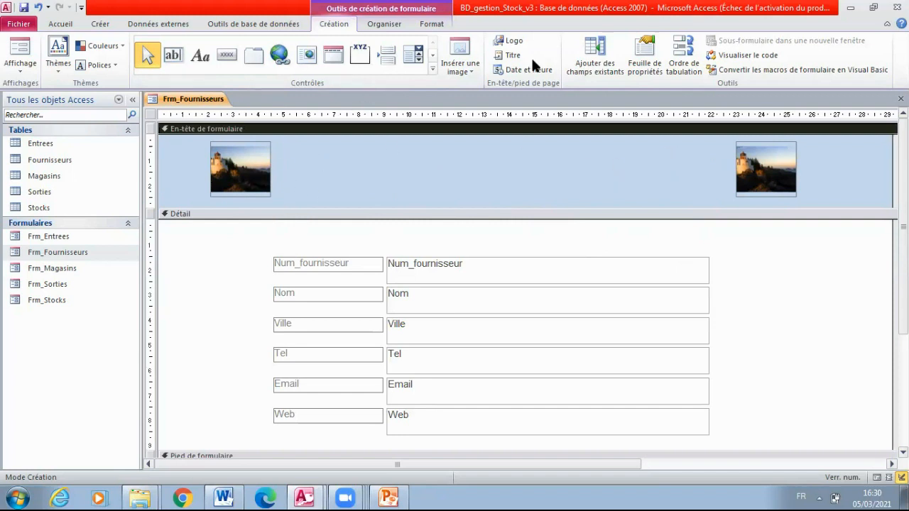
# Step: Add the label "Société MATINFO Vente de Matériels Informatiques et Accessoires de Casablanca" between the header pictures, about 16 cm wide and 0.8 cm high
pyautogui.click(200, 56)
pyautogui.moveTo(309, 149); pyautogui.dragTo(708, 195)
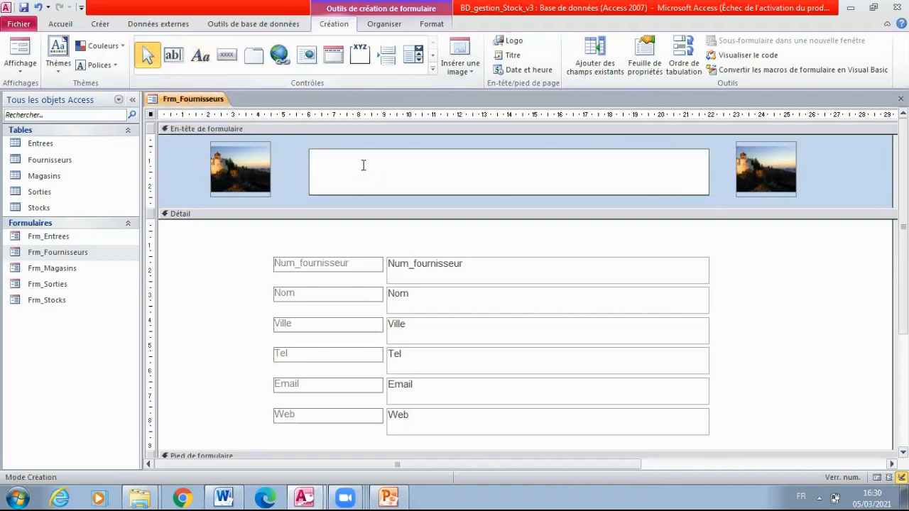
pyautogui.write('Société MATINFO')
pyautogui.write('Vente de Matéri')
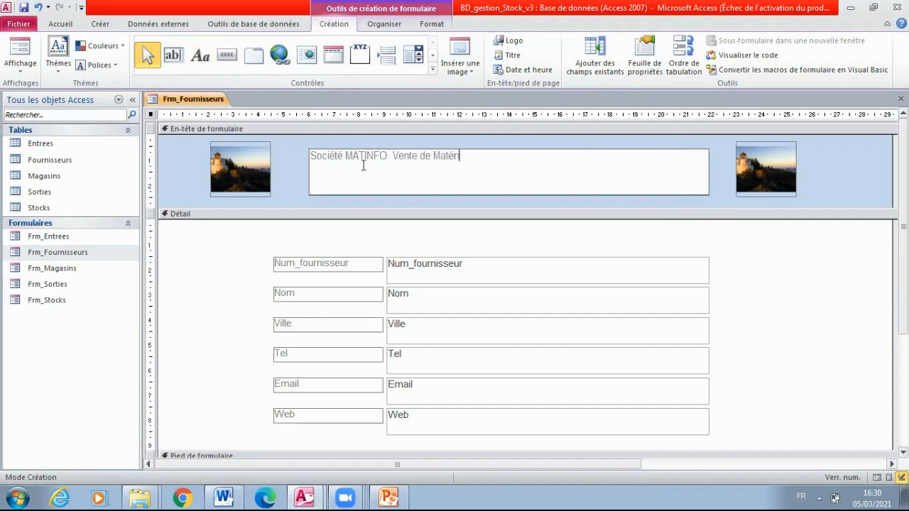
pyautogui.write('els Informatiques')
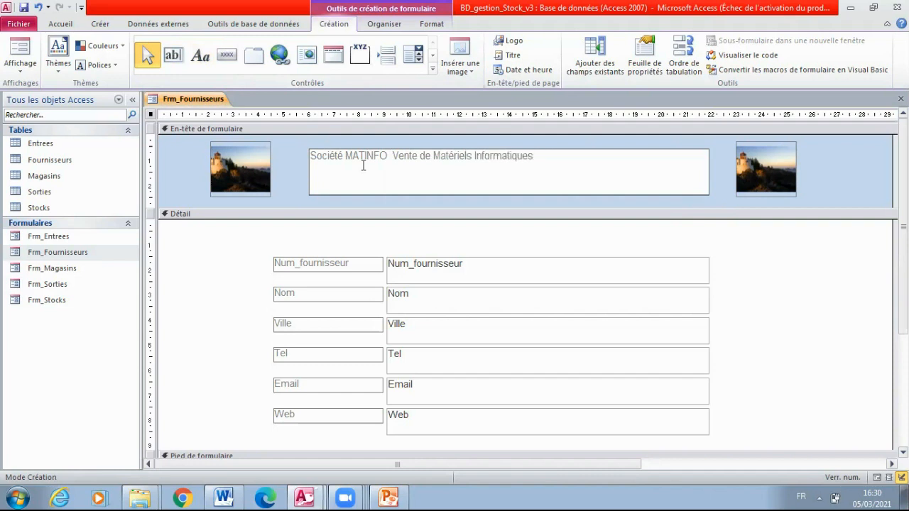
pyautogui.write(' et  Accesspoires')
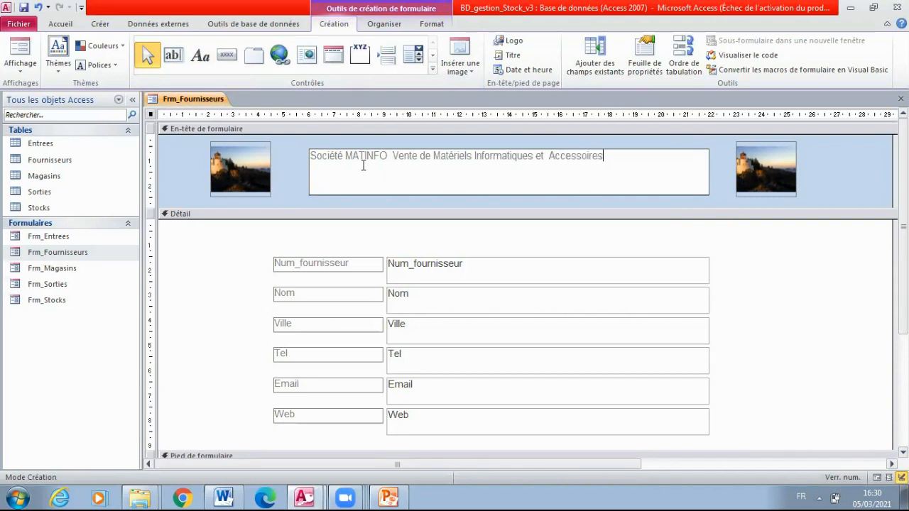
pyautogui.write(' de Casa')
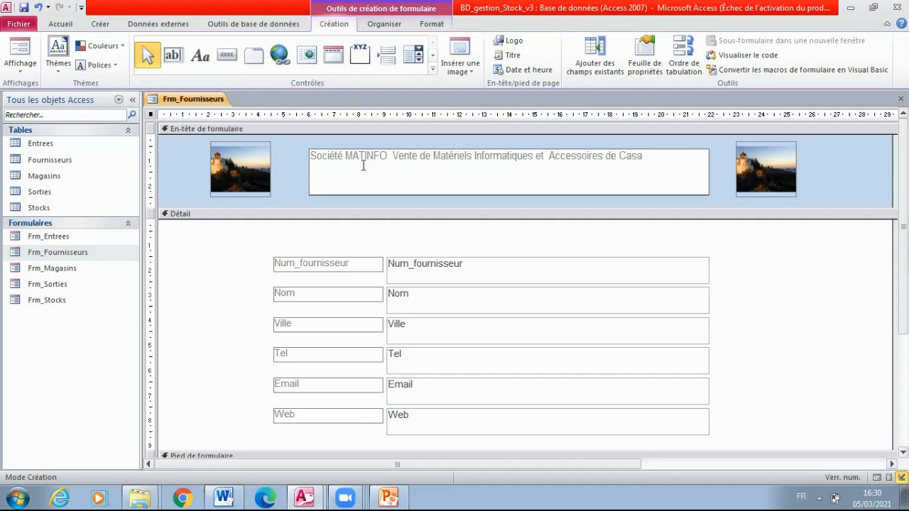
pyautogui.write('blanca')
pyautogui.click(721, 186)
pyautogui.click(682, 191)
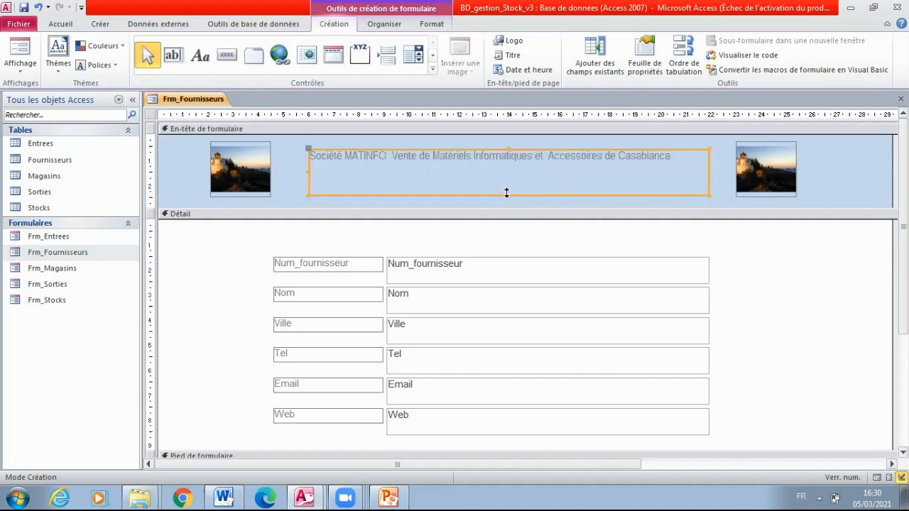
pyautogui.moveTo(507, 193); pyautogui.dragTo(522, 180)
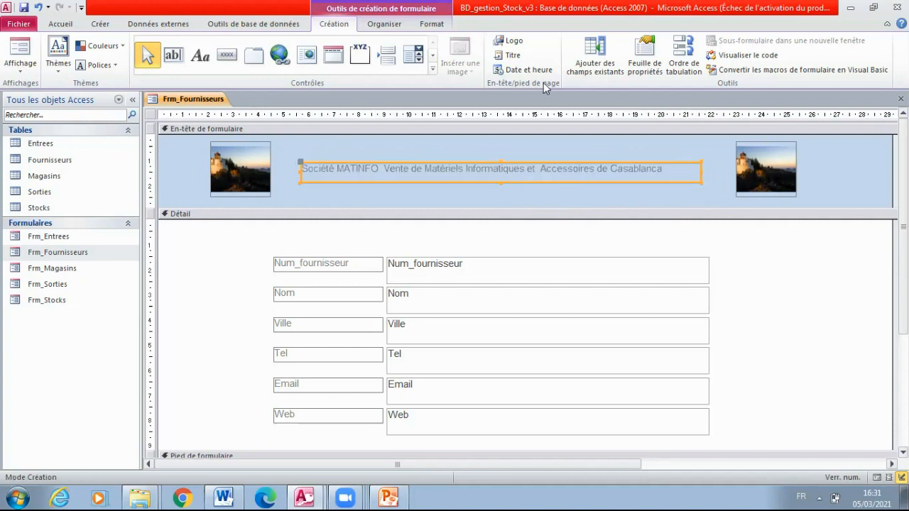
# Step: Format the header's company label with font size 16, red text and a dark blue fill
pyautogui.click(432, 24)
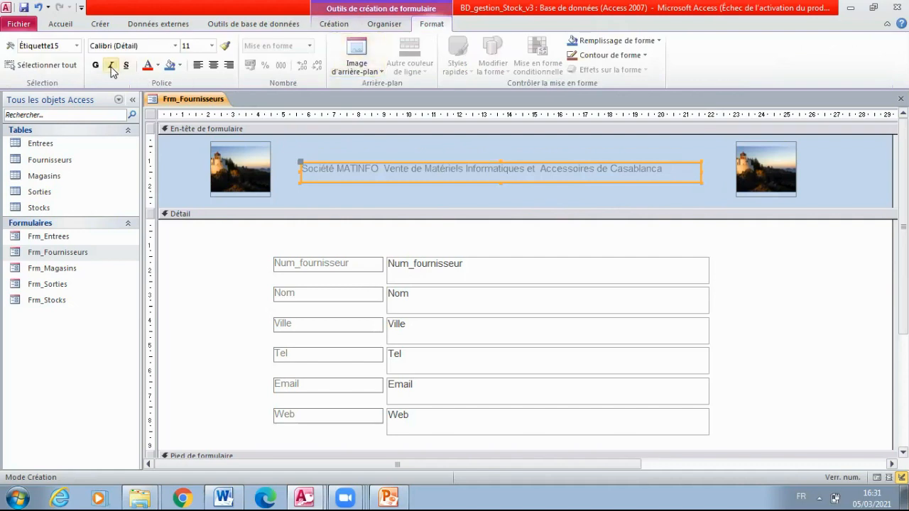
pyautogui.click(211, 46)
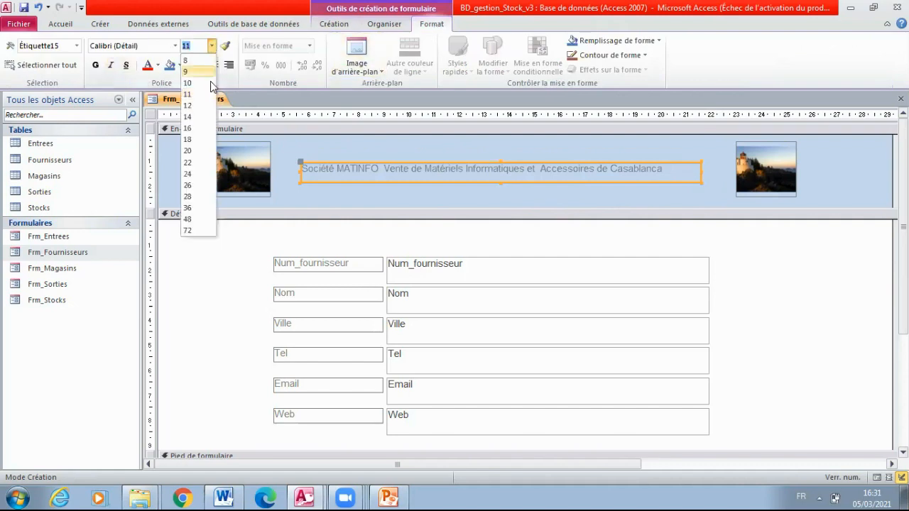
pyautogui.click(187, 129)
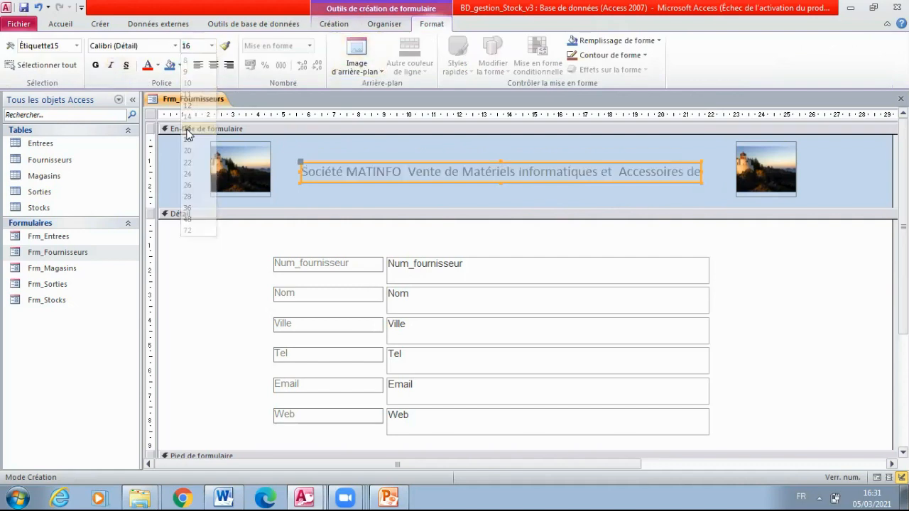
pyautogui.click(148, 66)
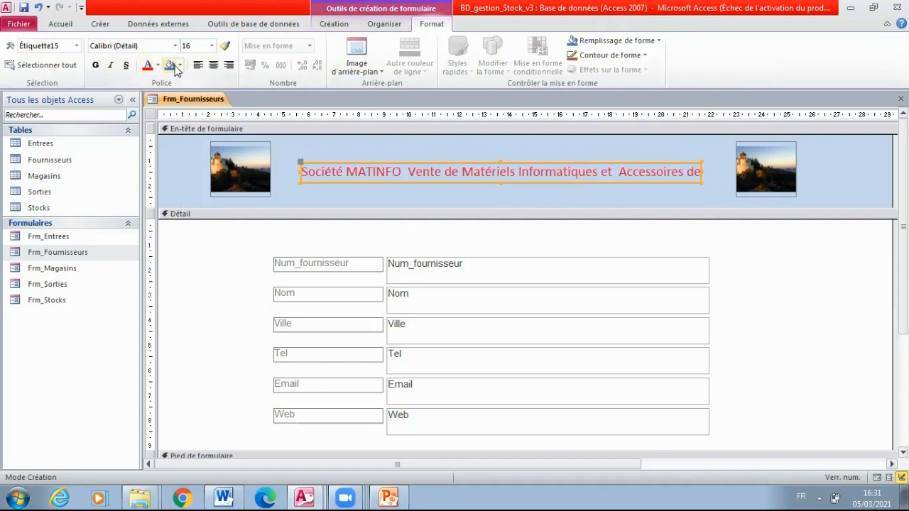
pyautogui.click(179, 64)
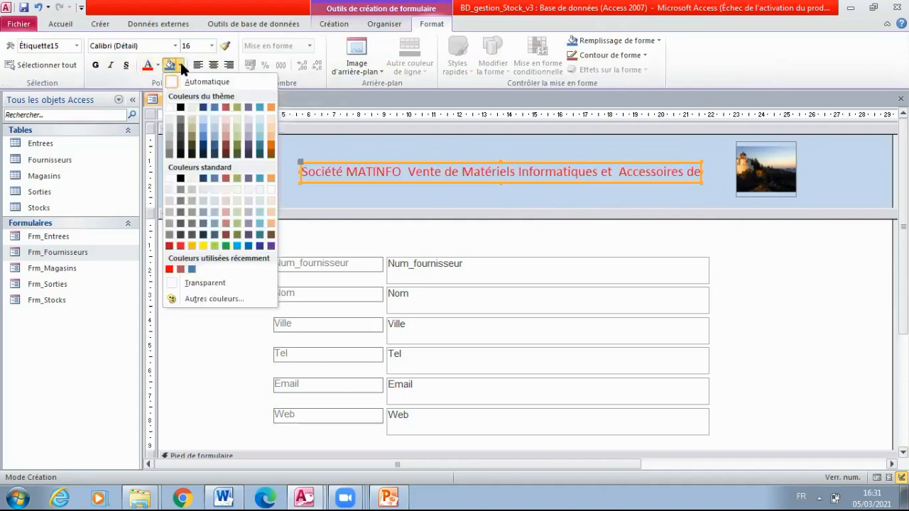
pyautogui.click(202, 107)
# Step: Give both the form header and the detail section a medium blue background
pyautogui.click(316, 197)
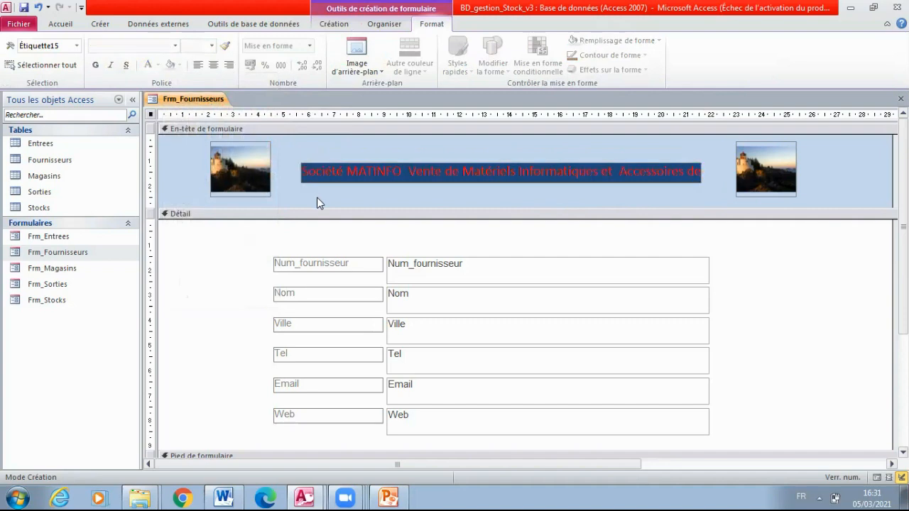
pyautogui.click(179, 64)
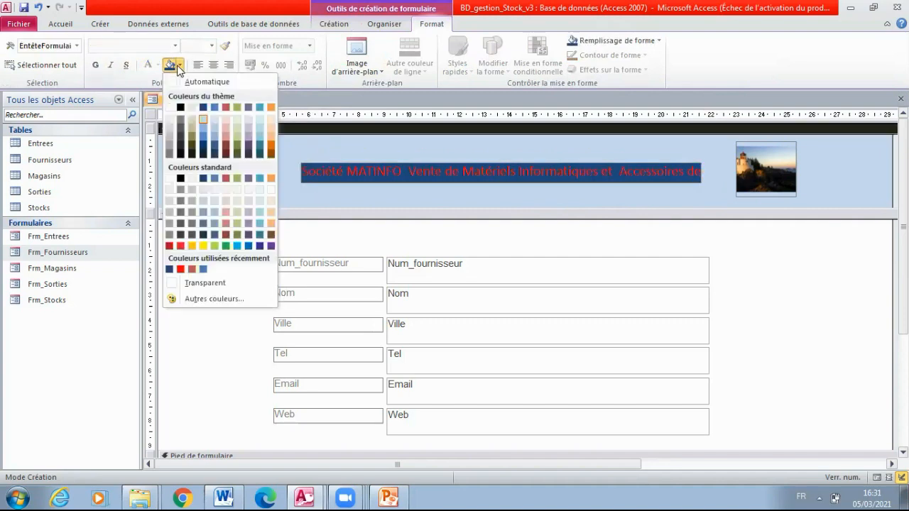
pyautogui.click(203, 107)
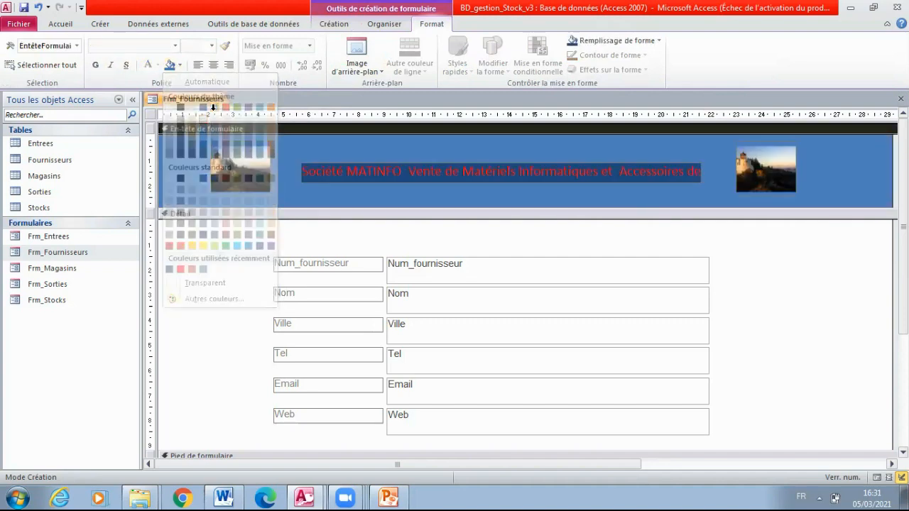
pyautogui.click(771, 288)
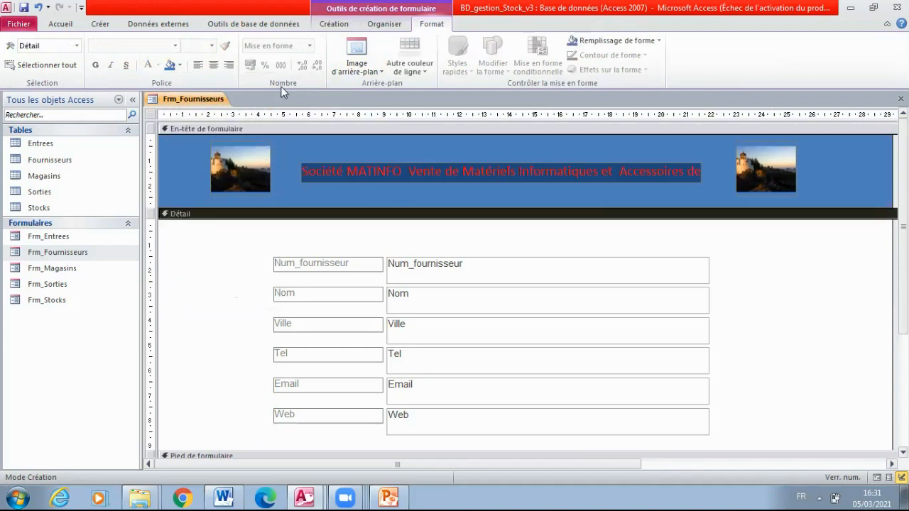
pyautogui.click(170, 65)
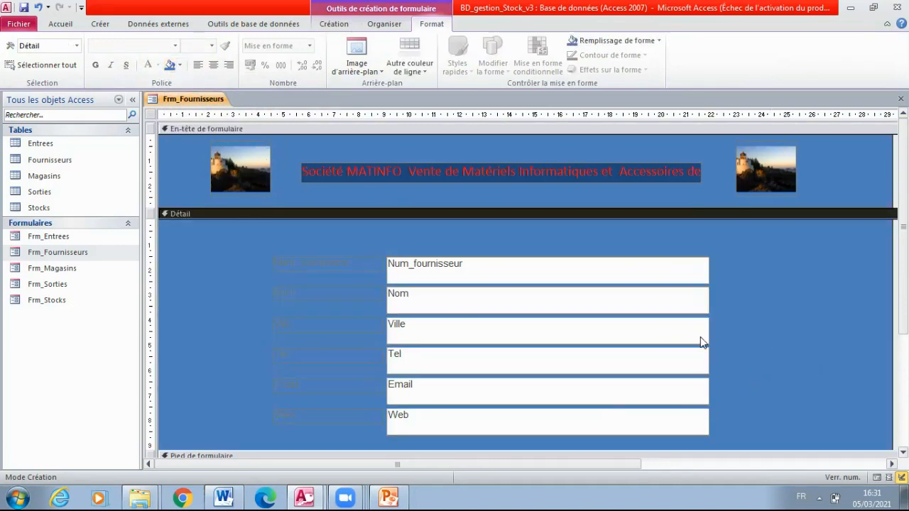
# Step: Format the six field labels in the detail section with a dark blue fill, red text and centred alignment
pyautogui.moveTo(312, 254); pyautogui.dragTo(368, 442)
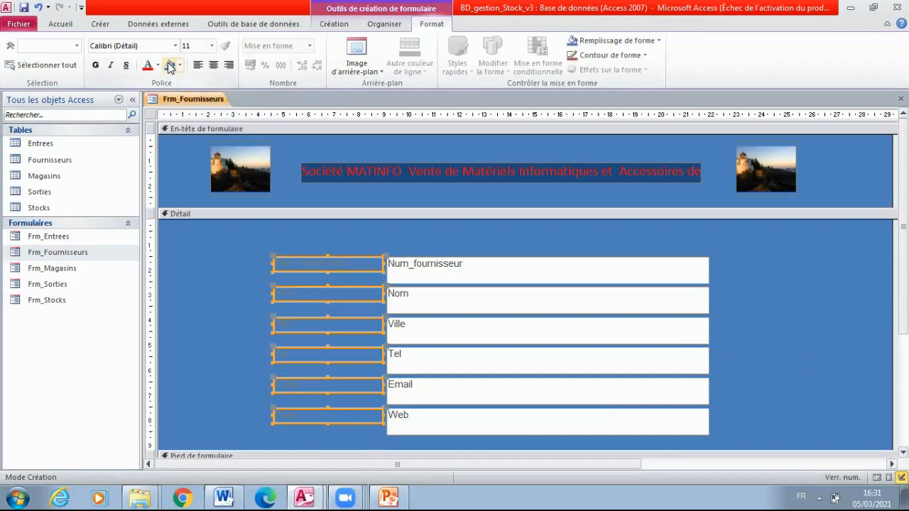
pyautogui.click(181, 66)
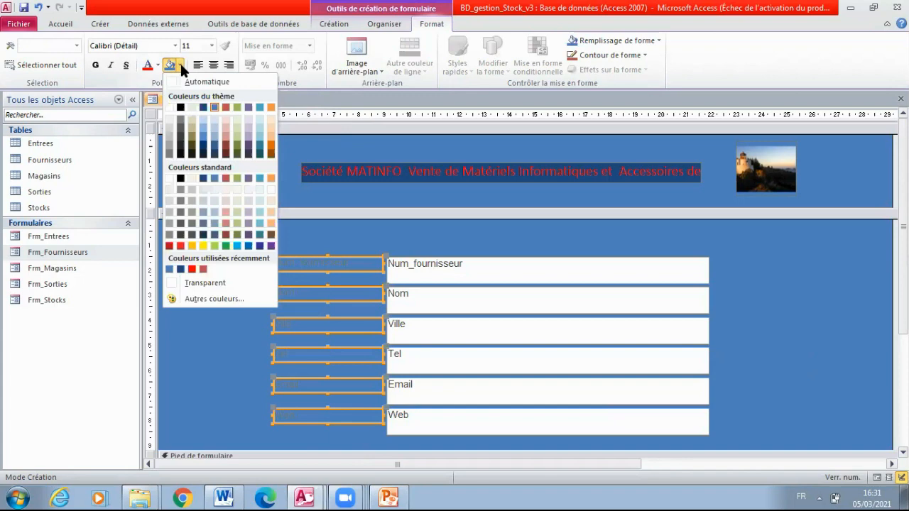
pyautogui.click(203, 107)
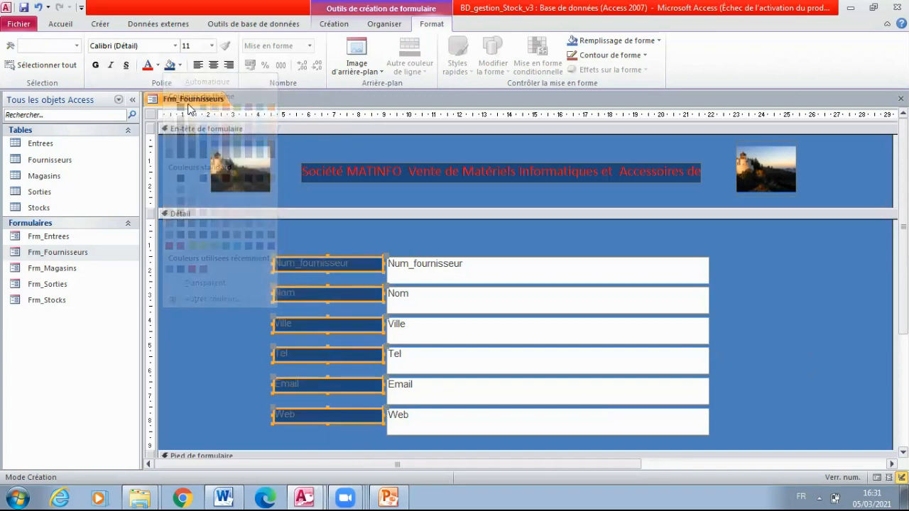
pyautogui.click(148, 64)
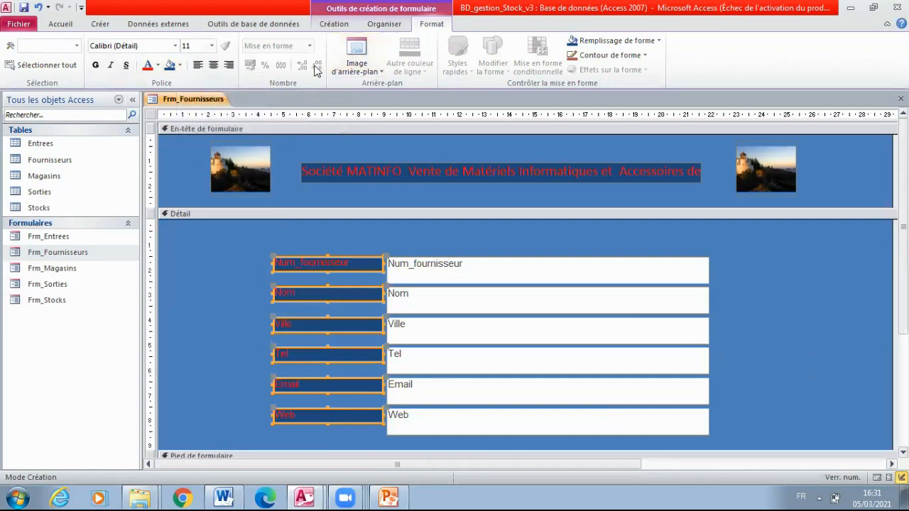
pyautogui.click(213, 65)
pyautogui.click(764, 271)
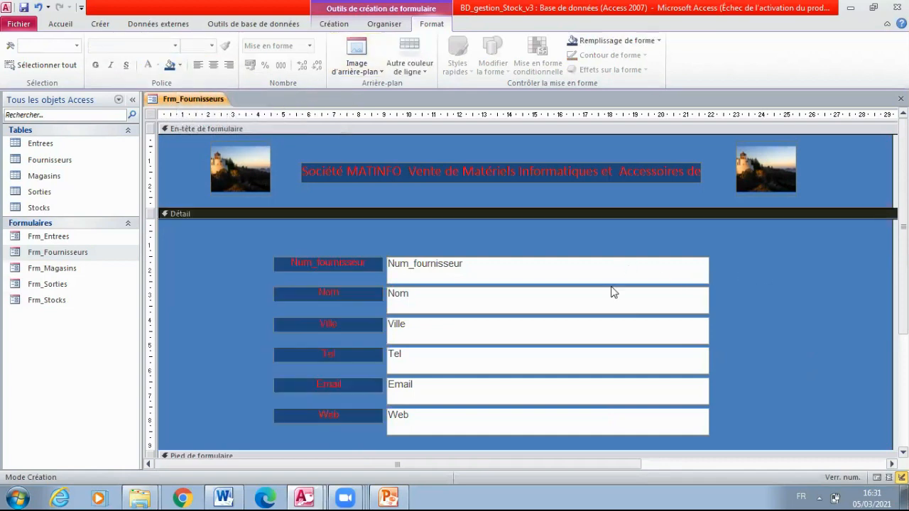
# Step: Move all the detail section's labels and fields about 0.6 cm right and 0.7 cm down
pyautogui.moveTo(427, 231); pyautogui.dragTo(700, 428)
pyautogui.moveTo(599, 423); pyautogui.dragTo(611, 419)
pyautogui.click(743, 355)
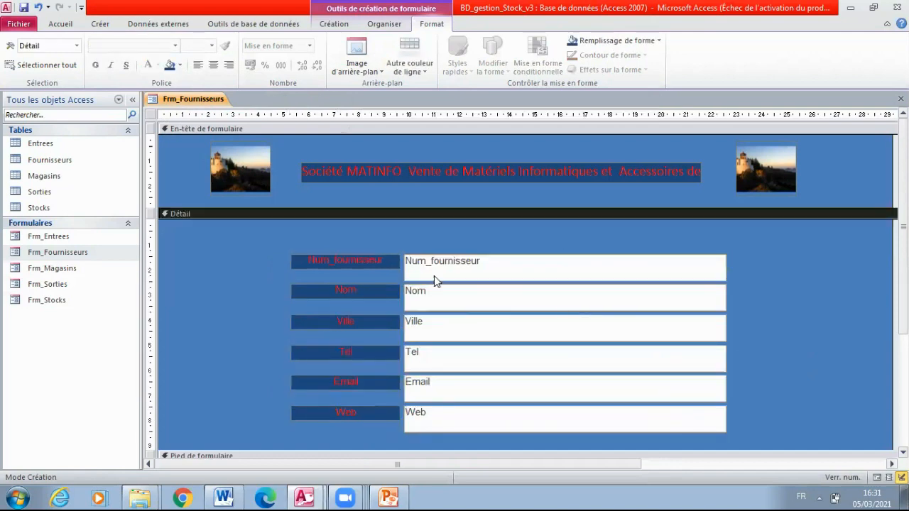
pyautogui.moveTo(237, 240); pyautogui.dragTo(656, 412)
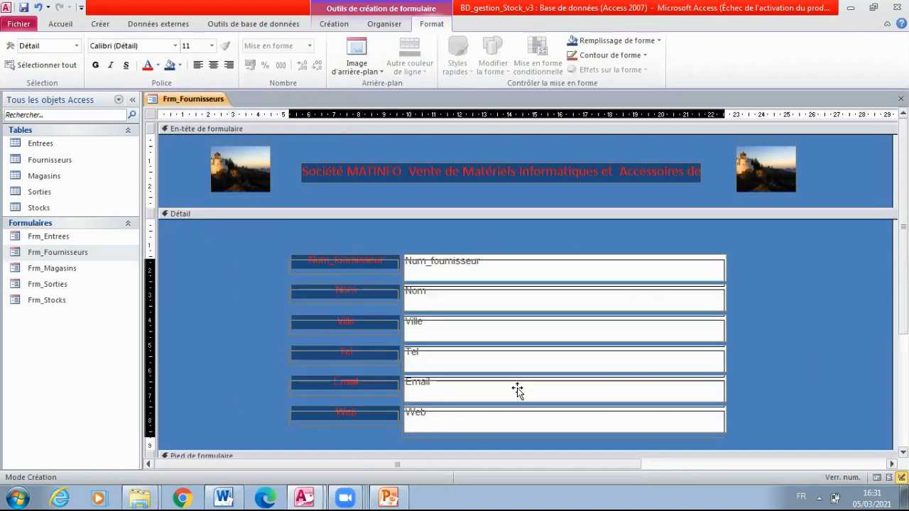
pyautogui.press('Delete')
pyautogui.hotkey('ctrl', 'z')
pyautogui.click(417, 243)
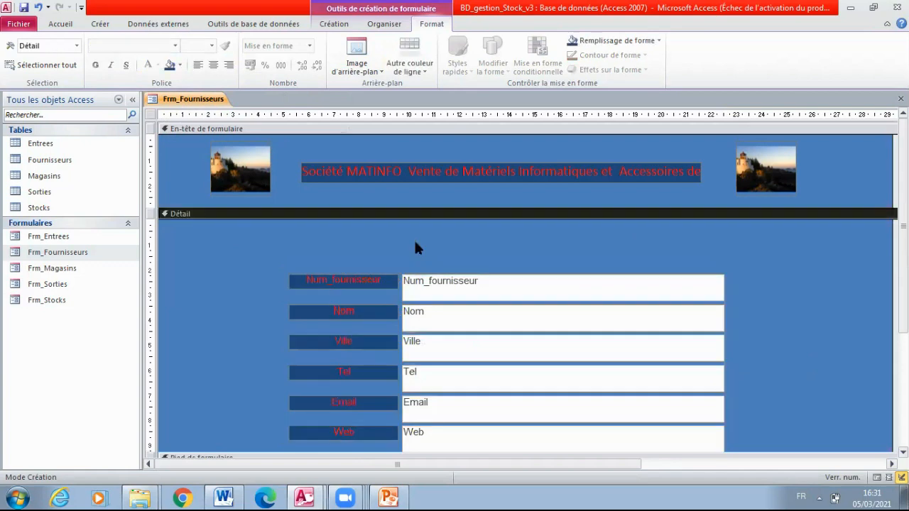
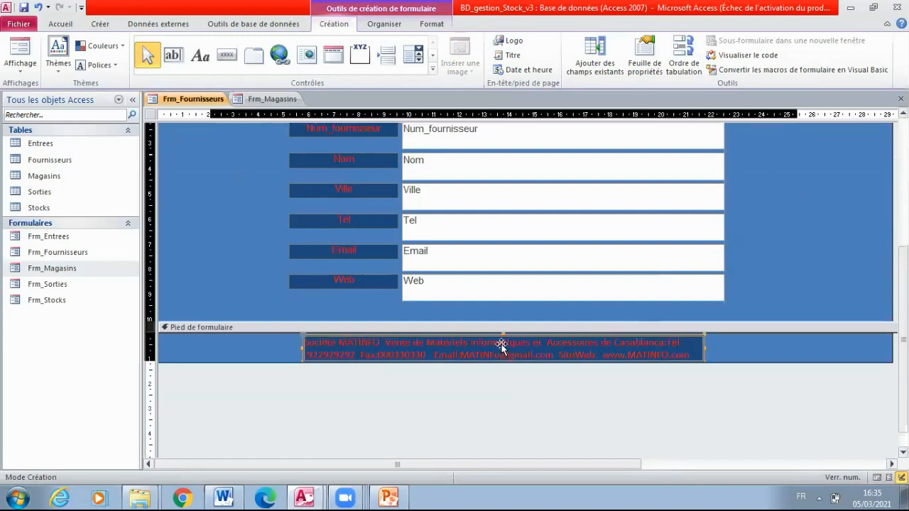
# Step: Paste the header pictures, company label, title and footer label copied from Frm_Fournisseurs into the Frm_Magasins form
pyautogui.scroll(3, 411, 284)
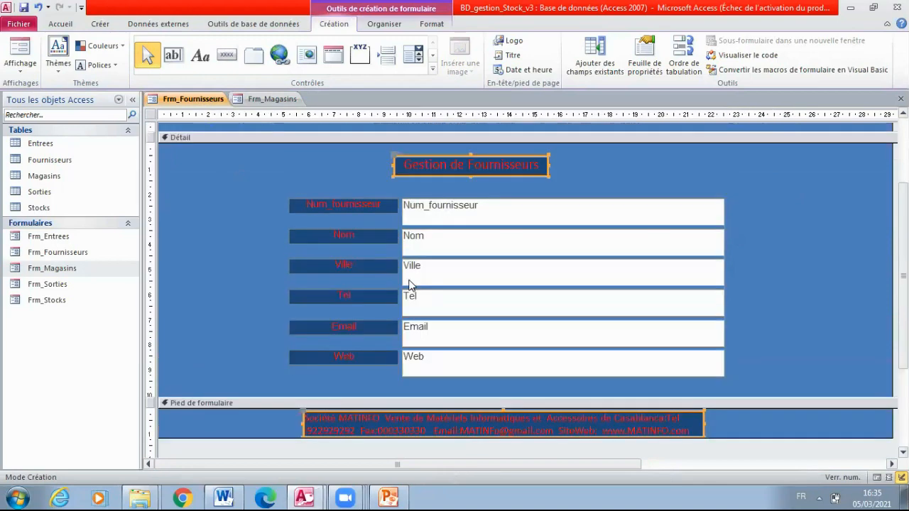
pyautogui.click(259, 99)
pyautogui.rightClick(329, 190)
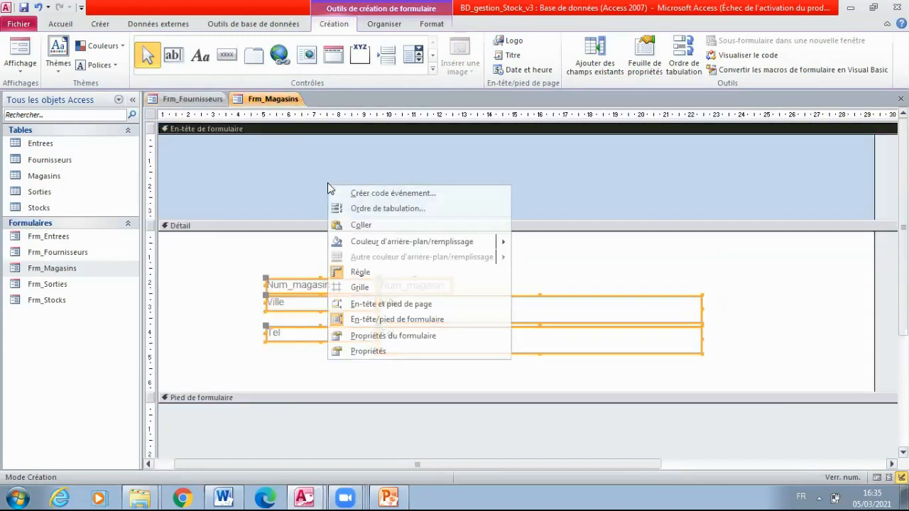
pyautogui.click(362, 225)
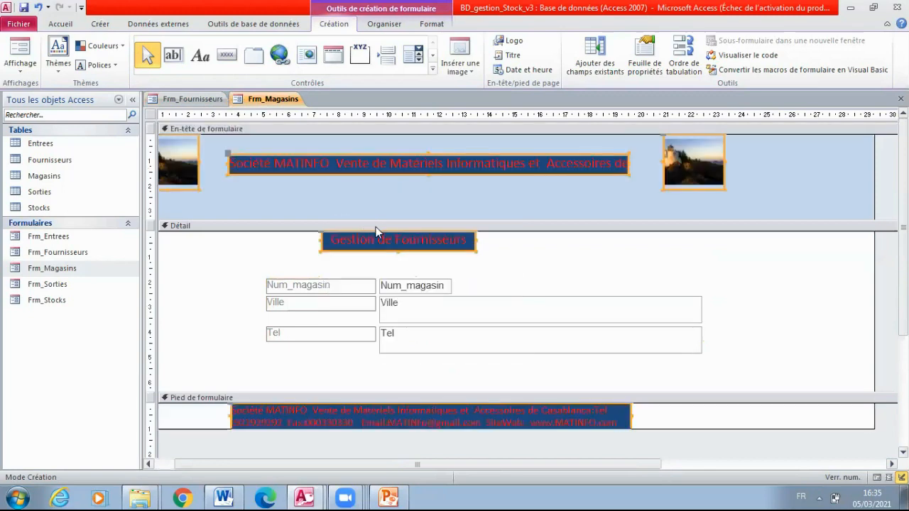
# Step: Move the "Gestion de Fournisseurs" title in Frm_Magasins about 1.3 cm right and 0.5 cm down within the detail section
pyautogui.click(410, 249)
pyautogui.click(410, 249)
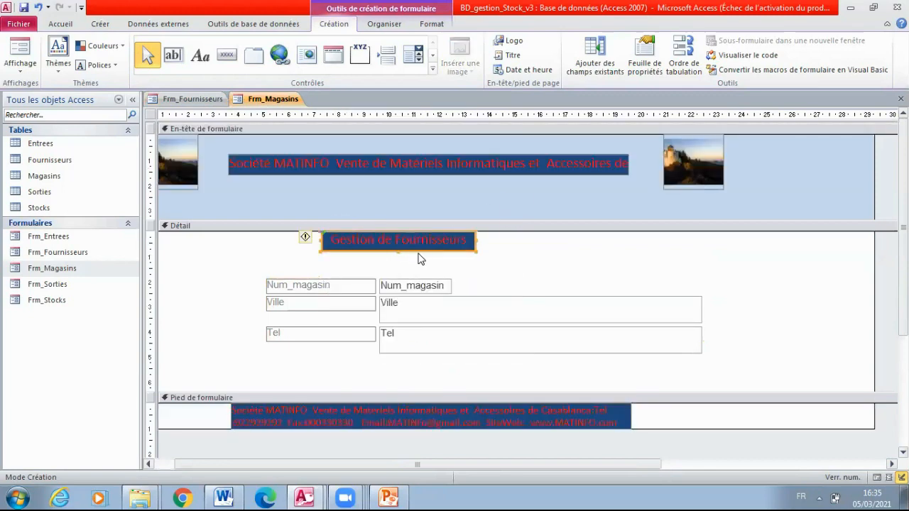
pyautogui.moveTo(425, 252); pyautogui.dragTo(457, 265)
pyautogui.click(543, 260)
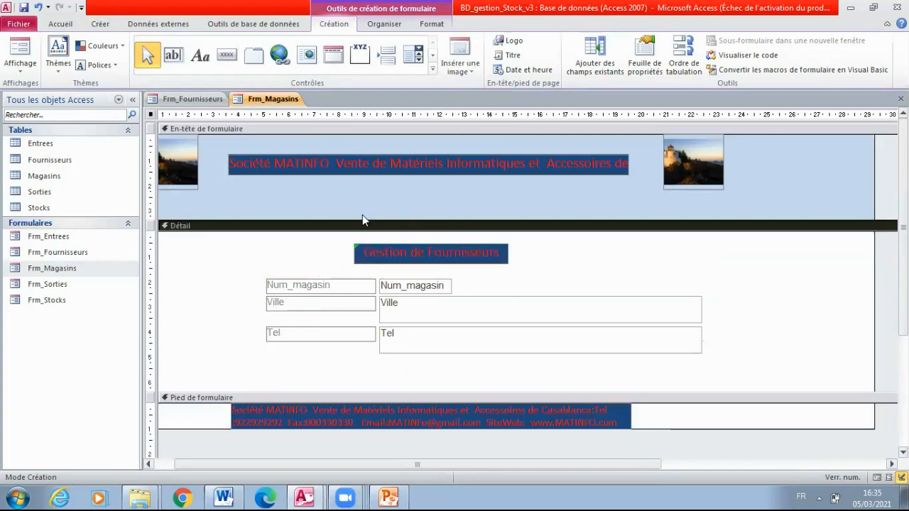
# Step: Reduce the Frm_Magasins header section's height by about 0.6 cm and change the detail title to "Gestion de Magasins"
pyautogui.moveTo(371, 220); pyautogui.dragTo(371, 207)
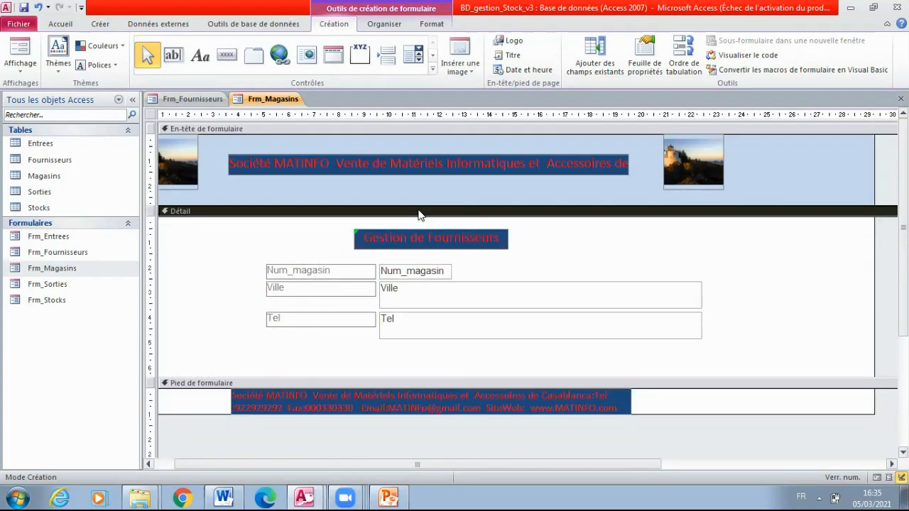
pyautogui.click(434, 238)
pyautogui.click(428, 238)
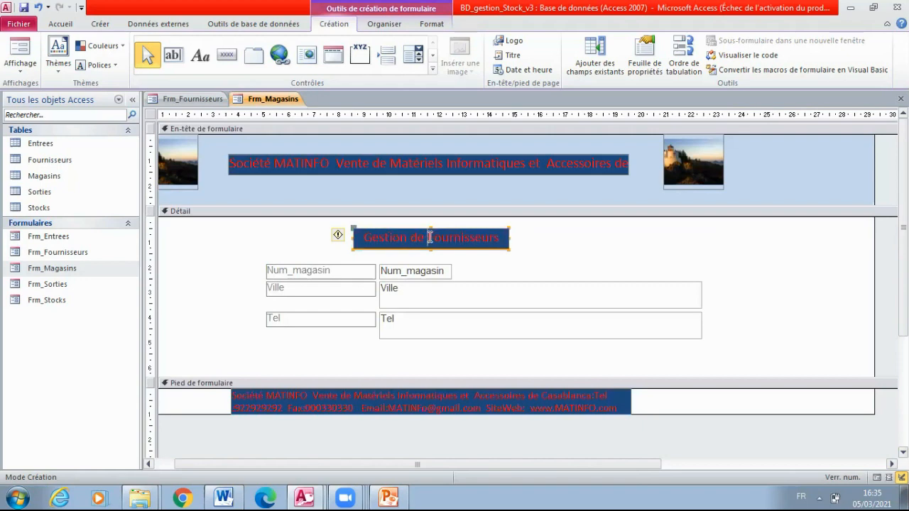
pyautogui.moveTo(427, 237); pyautogui.dragTo(511, 245)
pyautogui.write('Magasi')
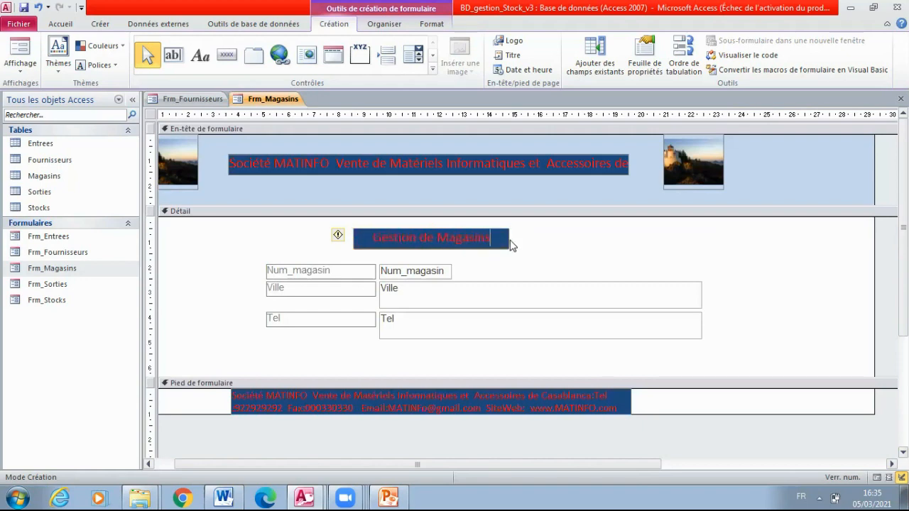
# Step: Fill the footer, detail and header sections of Frm_Magasins with the medium blue background colour
pyautogui.click(207, 381)
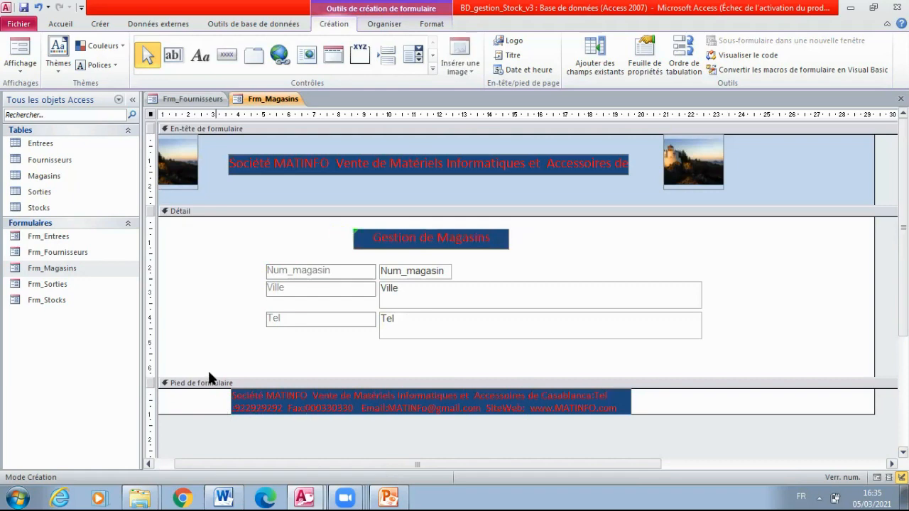
pyautogui.click(431, 24)
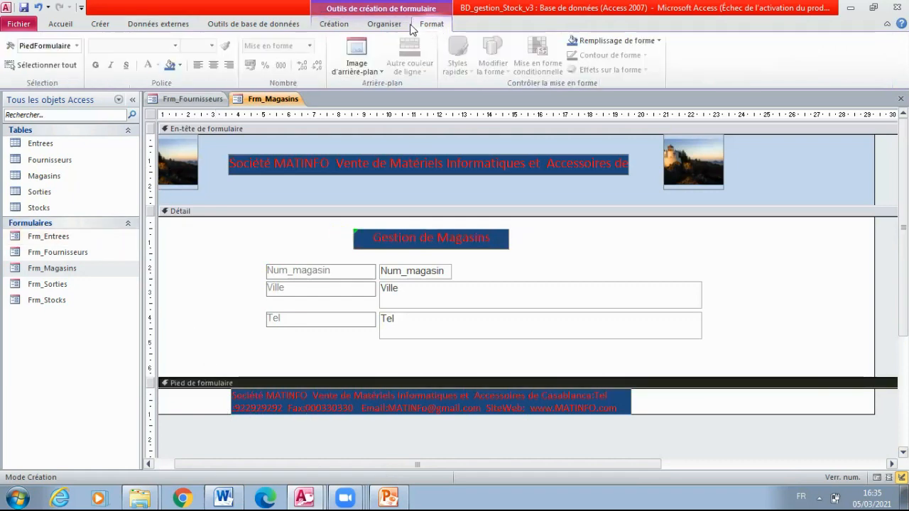
pyautogui.click(170, 65)
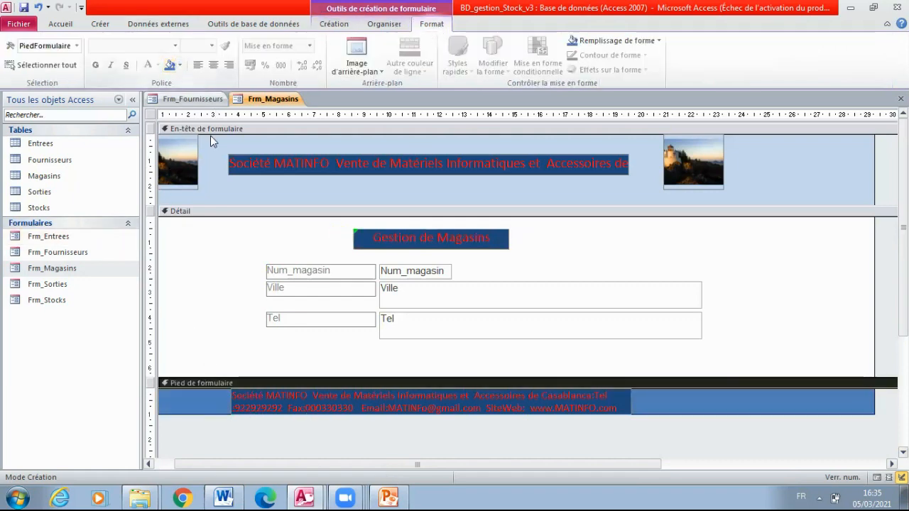
pyautogui.click(200, 210)
pyautogui.click(170, 64)
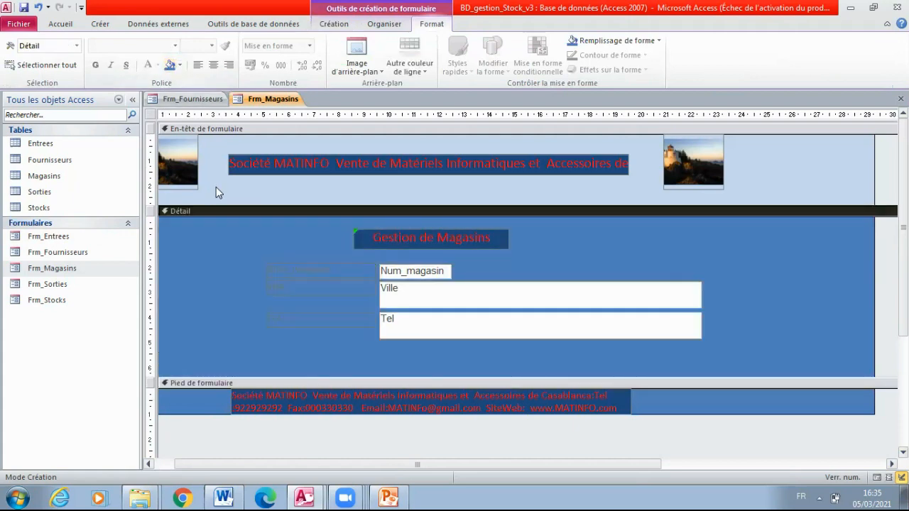
pyautogui.click(202, 129)
pyautogui.click(170, 64)
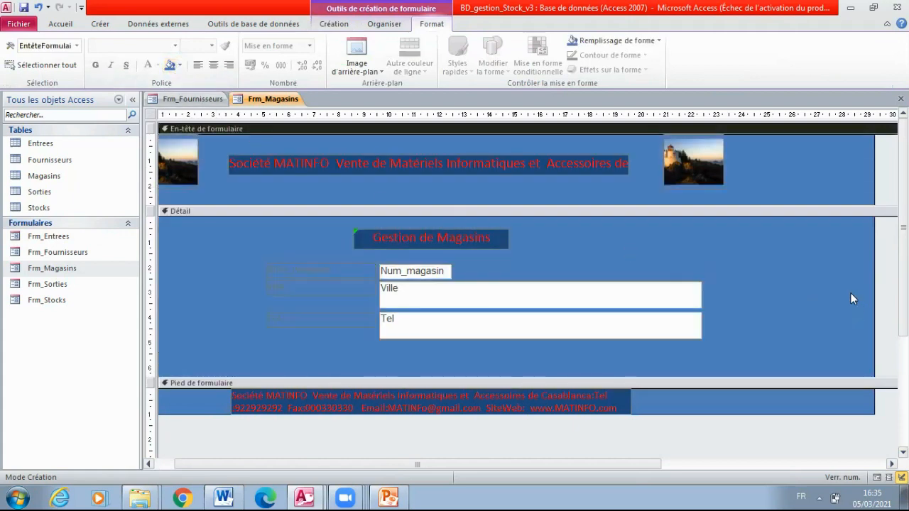
# Step: Format the Num_magasin, Ville and Tel labels with a dark blue fill, red text and centred alignment
pyautogui.moveTo(280, 251); pyautogui.dragTo(355, 345)
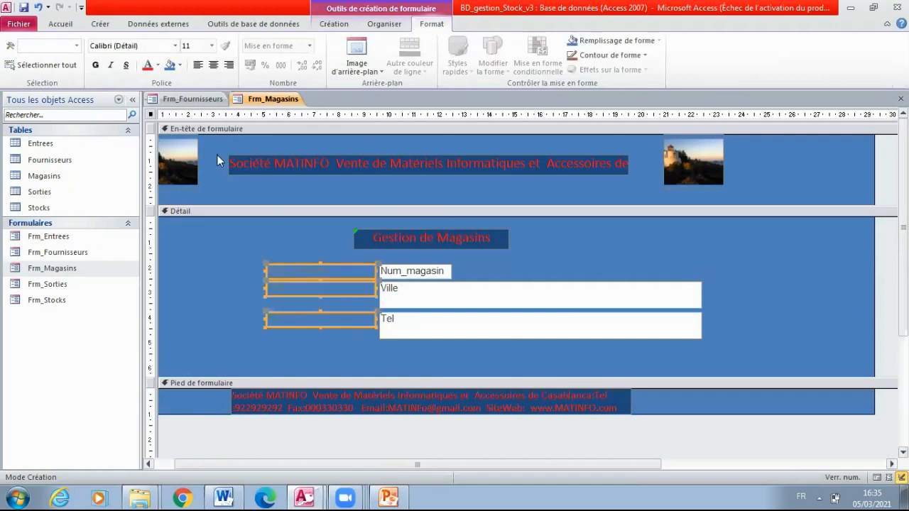
pyautogui.click(180, 65)
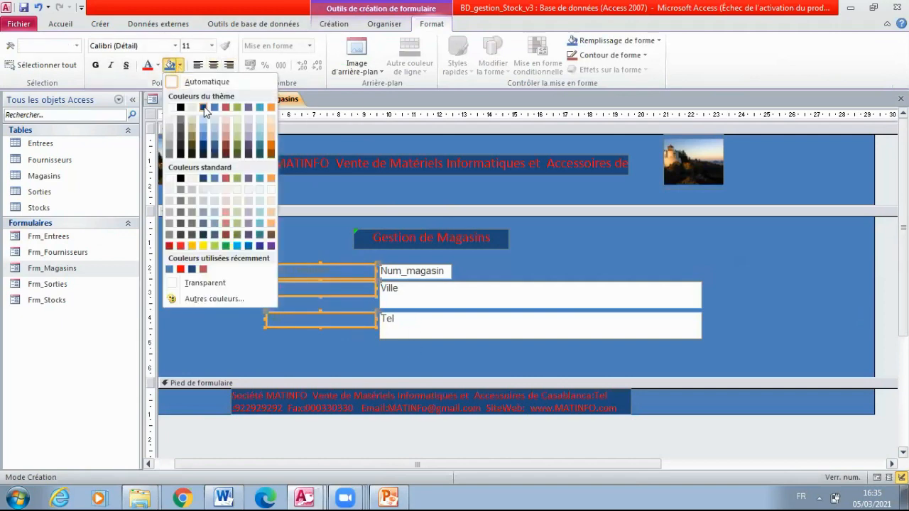
pyautogui.click(206, 112)
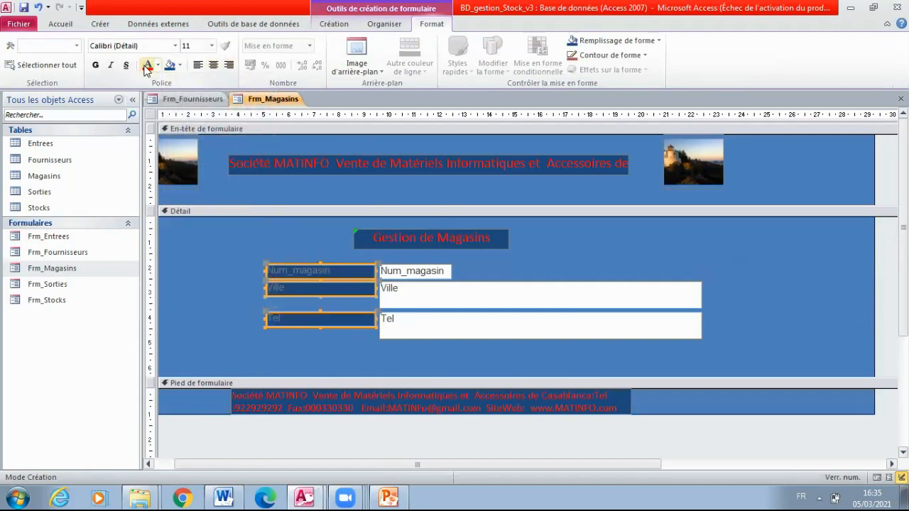
pyautogui.click(147, 64)
pyautogui.click(213, 66)
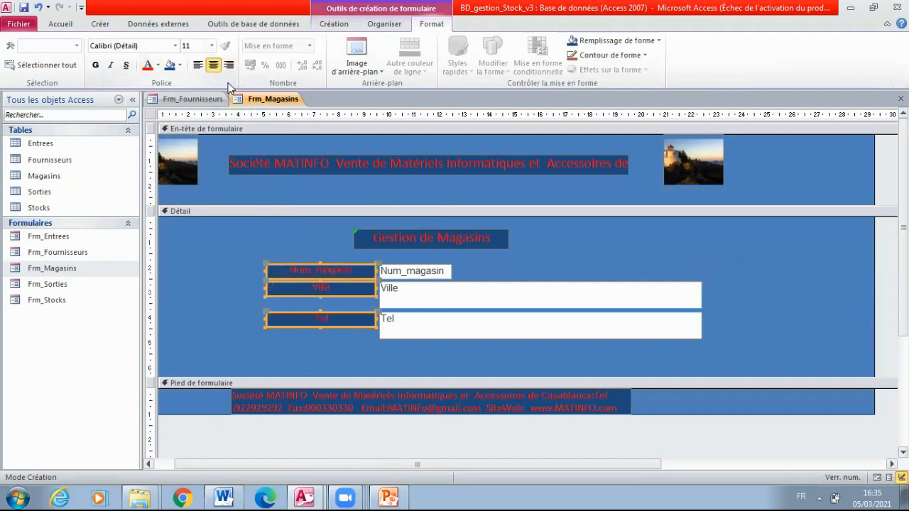
pyautogui.click(578, 248)
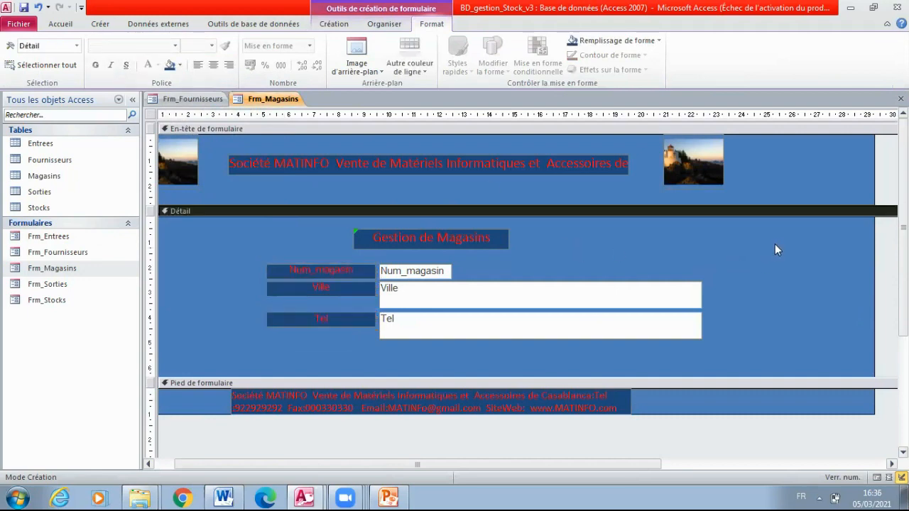
# Step: Open Frm_Stocks in design view and delete the "Frm_Stocks" title label from its header
pyautogui.rightClick(60, 299)
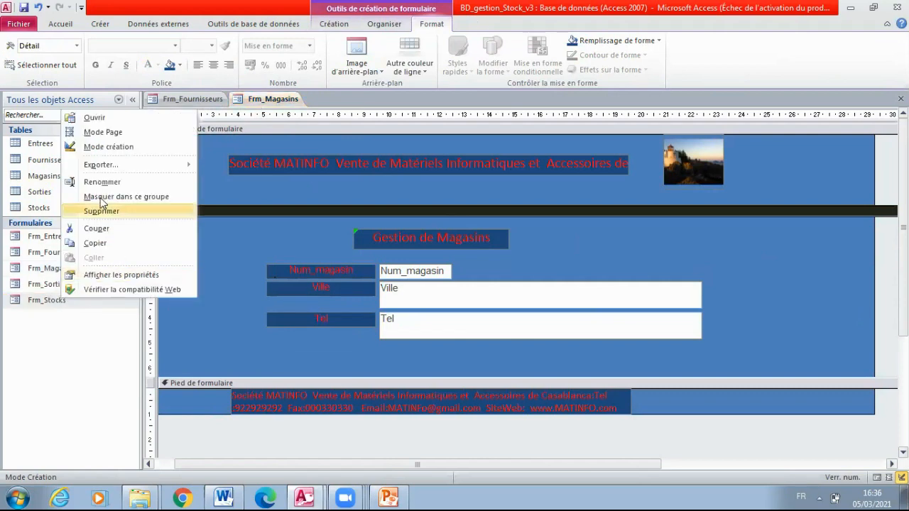
pyautogui.click(118, 146)
pyautogui.click(260, 165)
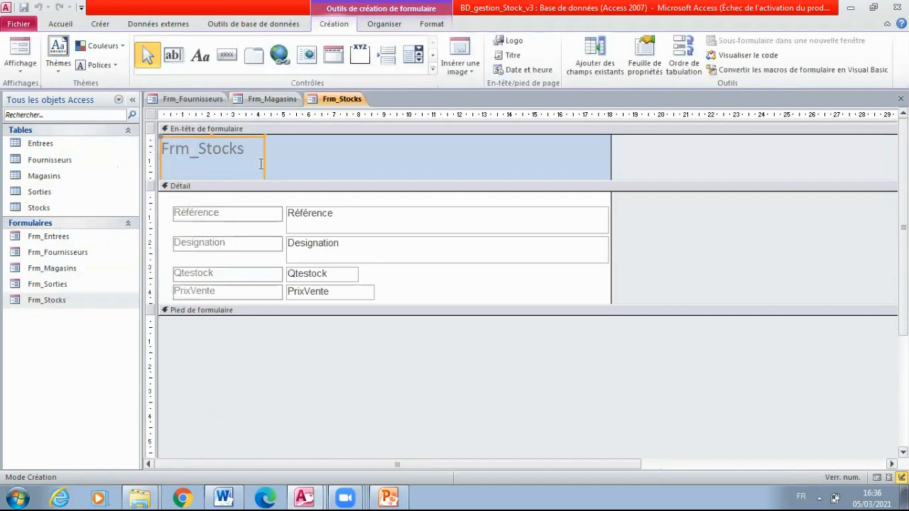
pyautogui.press('Delete')
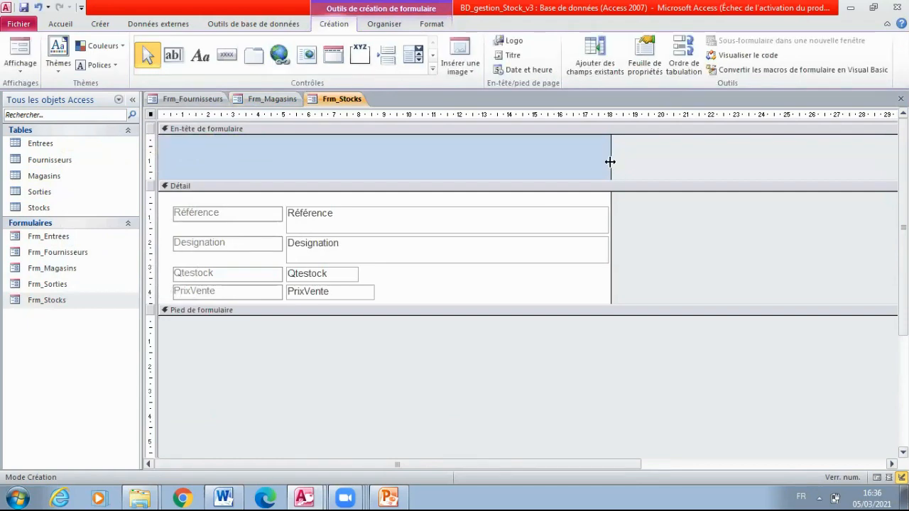
# Step: Enlarge Frm_Stocks to about 29 cm wide, header 3 cm and detail 7 cm high, and move all fields about 4.6 cm right, 1.1 cm down
pyautogui.moveTo(608, 163); pyautogui.dragTo(878, 174)
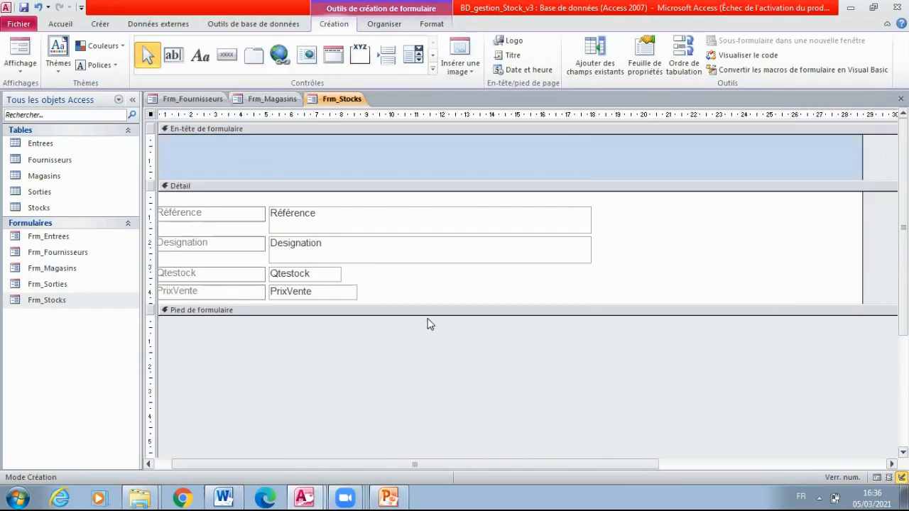
pyautogui.moveTo(426, 313); pyautogui.dragTo(431, 365)
pyautogui.moveTo(327, 179); pyautogui.dragTo(393, 208)
pyautogui.moveTo(182, 228); pyautogui.dragTo(419, 340)
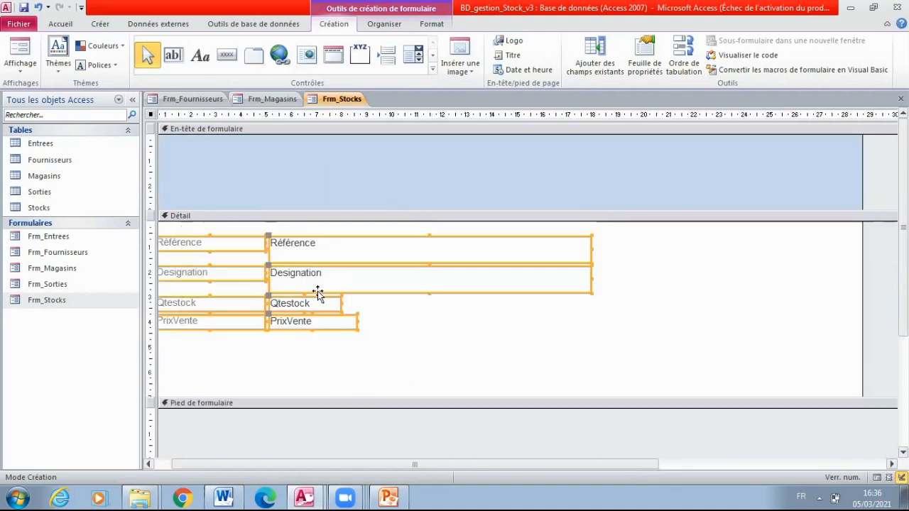
pyautogui.moveTo(318, 294); pyautogui.dragTo(433, 321)
# Step: Paste the copied header pictures, company label, title and footer label into Frm_Stocks and shift the title about 1 cm right and 0.4 cm down
pyautogui.click(382, 182)
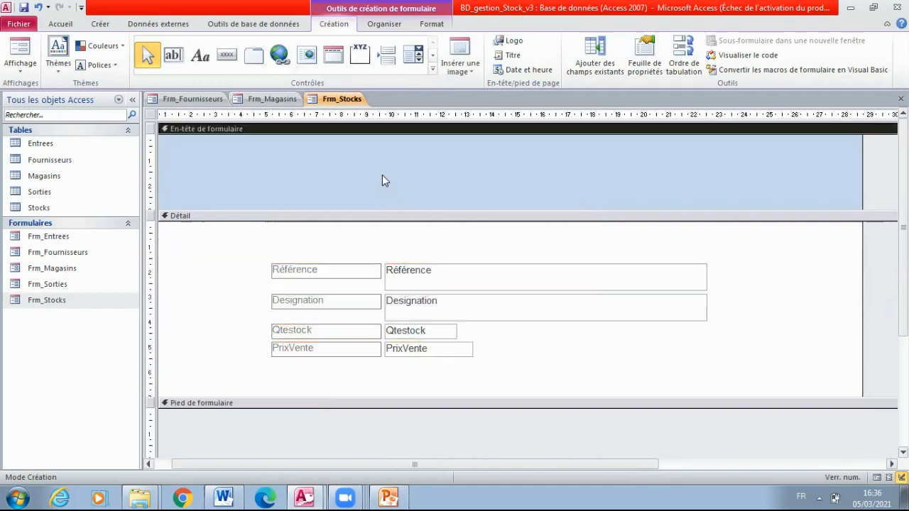
pyautogui.hotkey('ctrl', 'v')
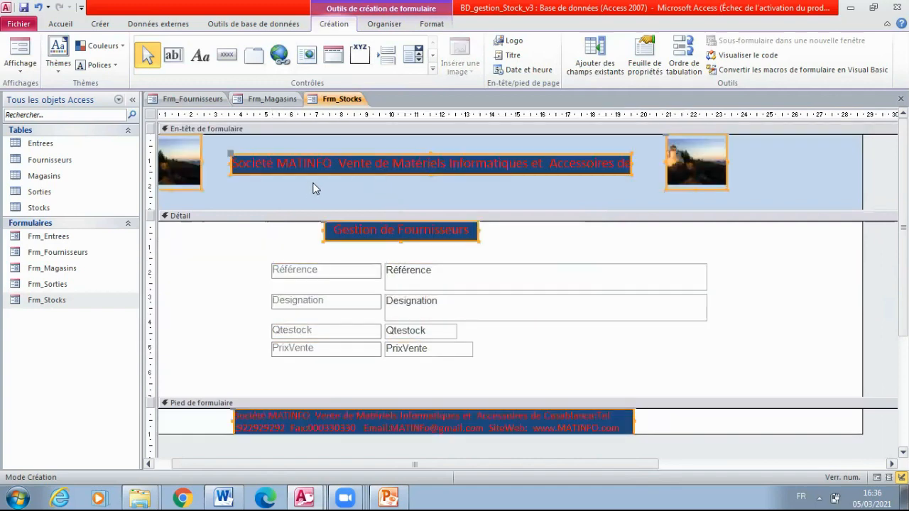
pyautogui.moveTo(406, 239); pyautogui.dragTo(497, 240)
# Step: Change the pasted title in the Frm_Stocks detail section to "Gestion de Stock"
pyautogui.click(473, 246)
pyautogui.click(456, 238)
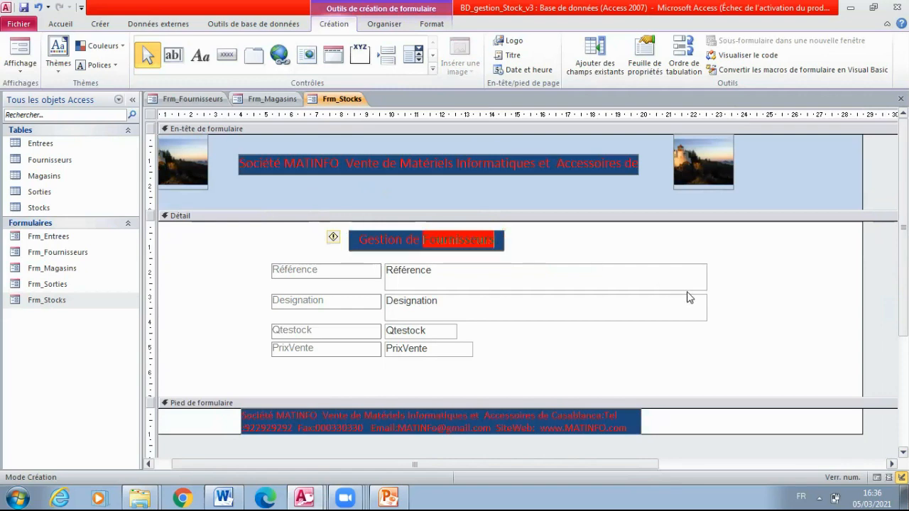
pyautogui.write('Stock')
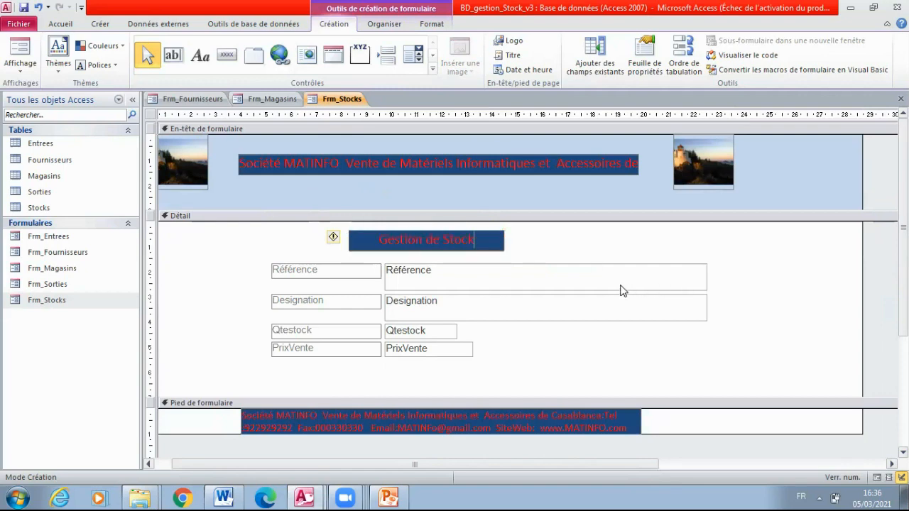
# Step: Fill the footer and detail sections of Frm_Stocks with the dark blue background colour
pyautogui.click(216, 428)
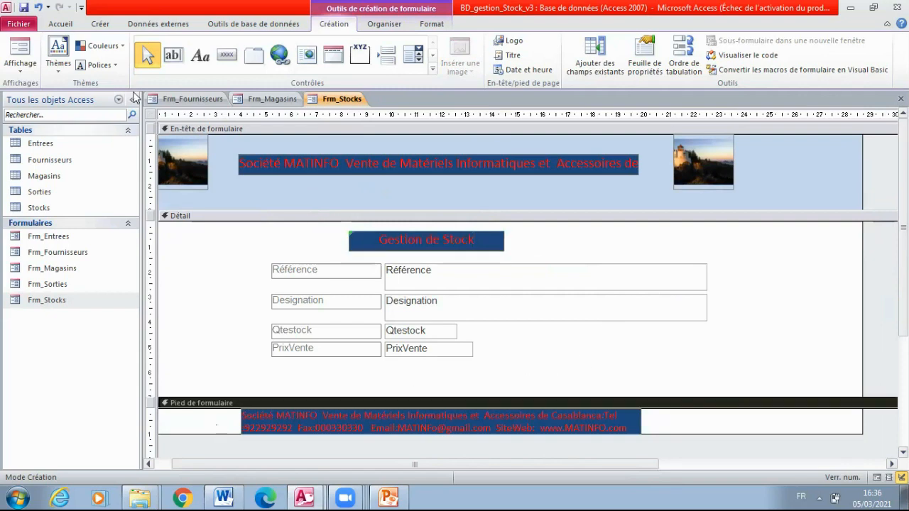
pyautogui.click(430, 24)
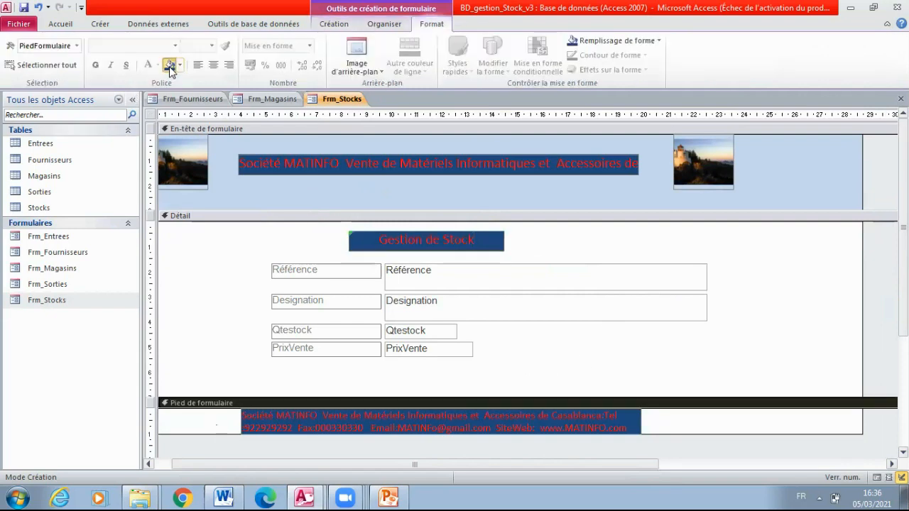
pyautogui.click(170, 64)
pyautogui.click(199, 316)
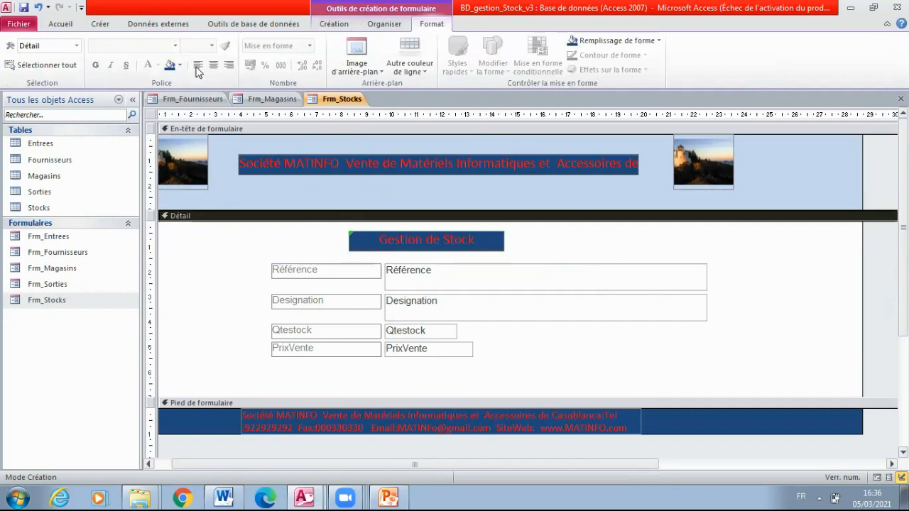
pyautogui.click(171, 65)
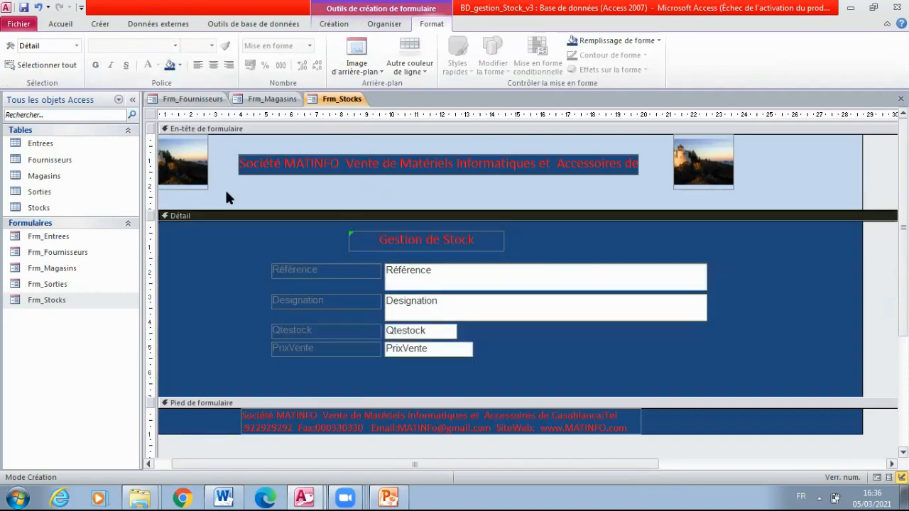
# Step: Fill the detail, footer and header sections of Frm_Stocks with the medium blue background colour
pyautogui.click(178, 65)
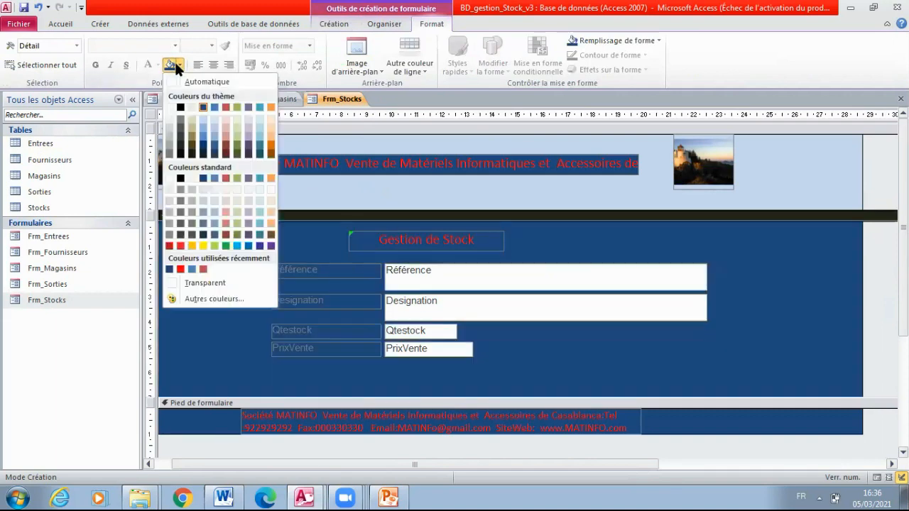
pyautogui.click(212, 119)
pyautogui.click(211, 431)
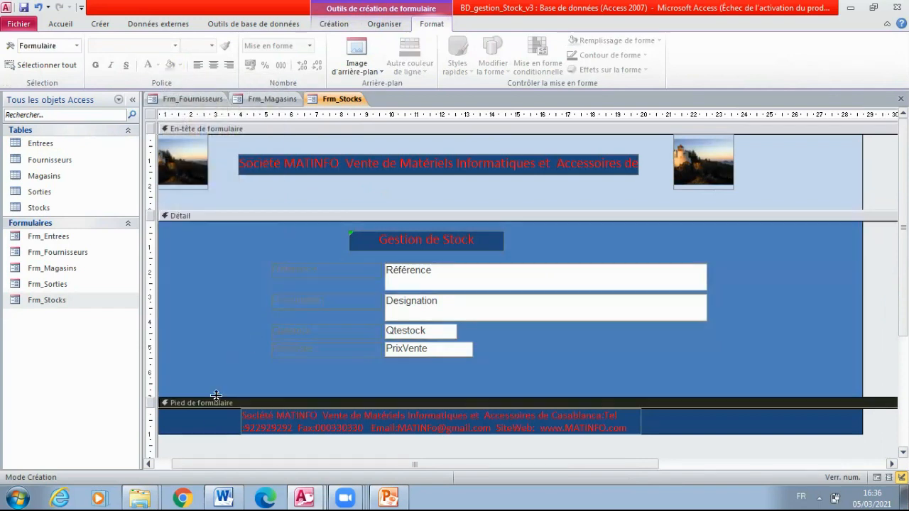
pyautogui.click(169, 62)
pyautogui.click(228, 189)
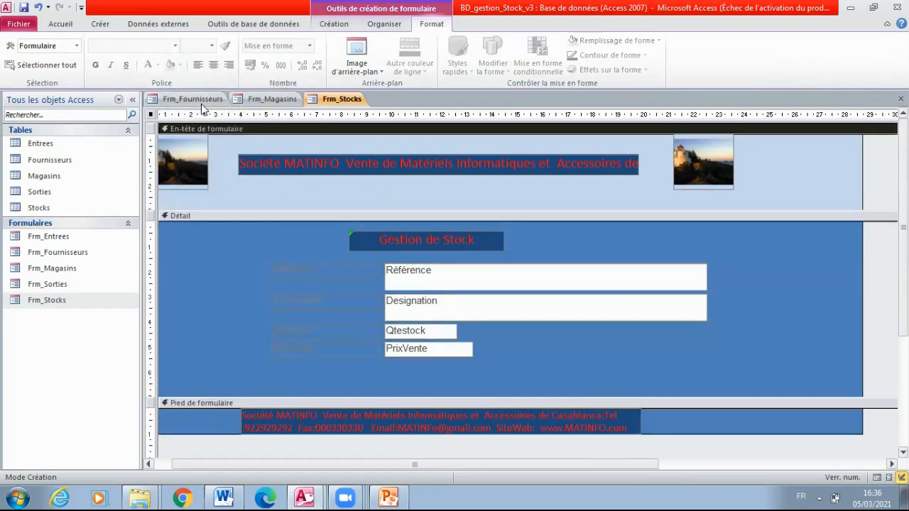
# Step: Format the Référence, Designation, Qtestock and PrixVente labels with a dark blue fill, red text and centred alignment
pyautogui.moveTo(302, 263); pyautogui.dragTo(366, 370)
pyautogui.click(180, 65)
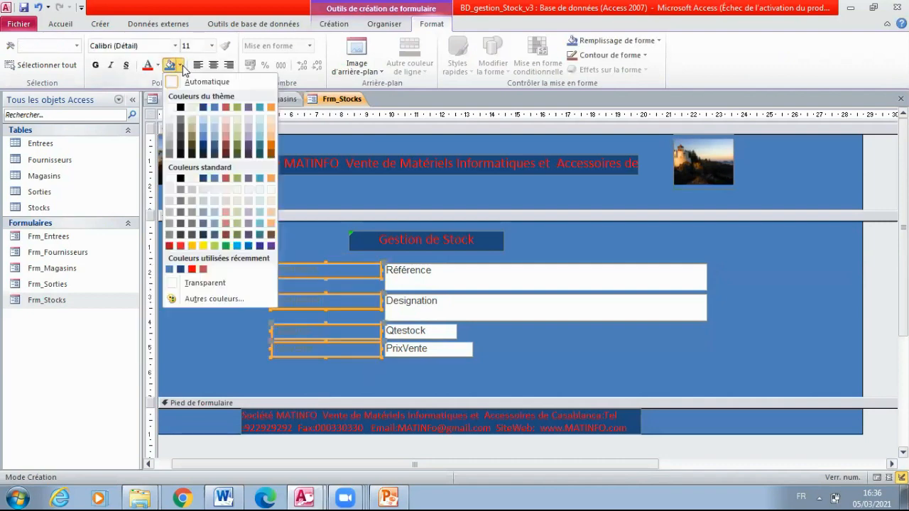
pyautogui.click(203, 108)
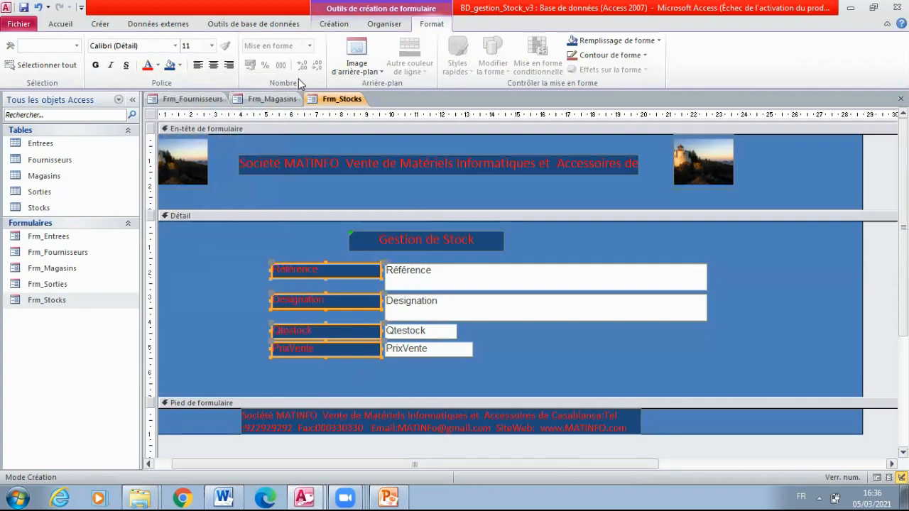
pyautogui.click(590, 389)
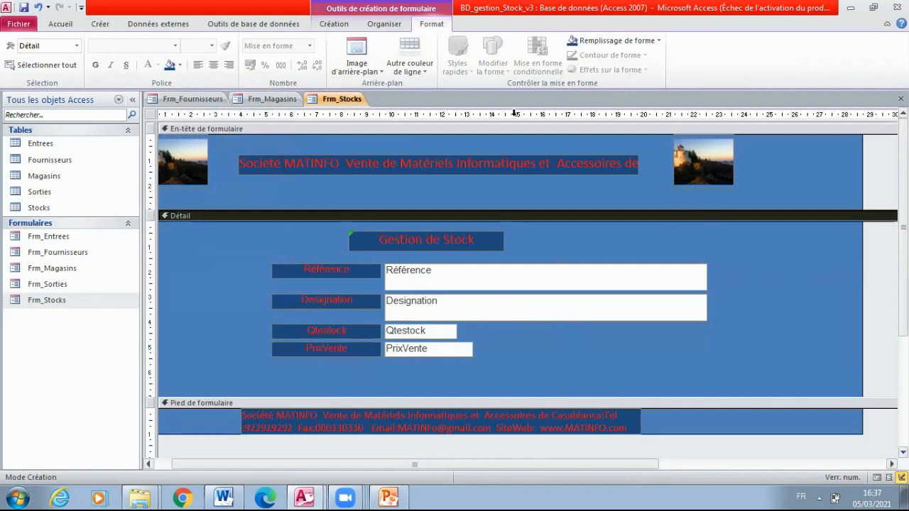
# Step: Open Frm_Entrees in design view and delete the "Frm_Entrees" title label from its header
pyautogui.rightClick(61, 238)
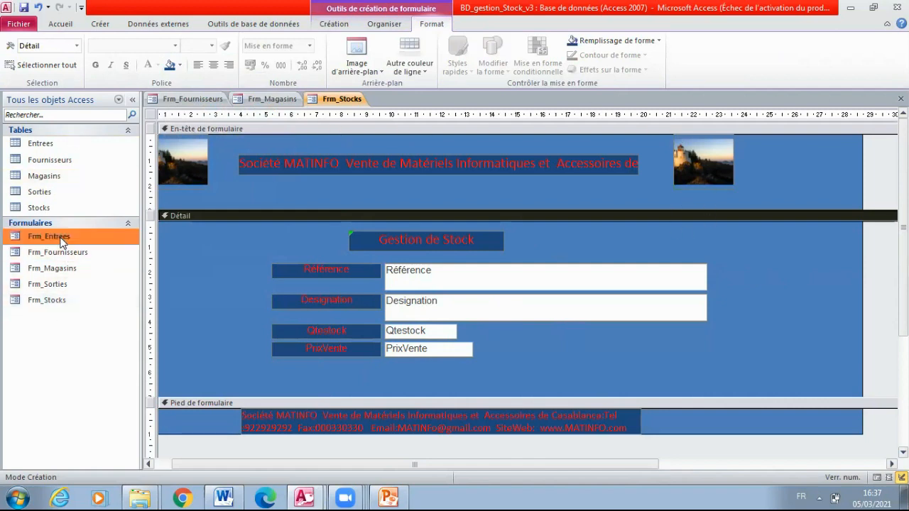
pyautogui.click(108, 276)
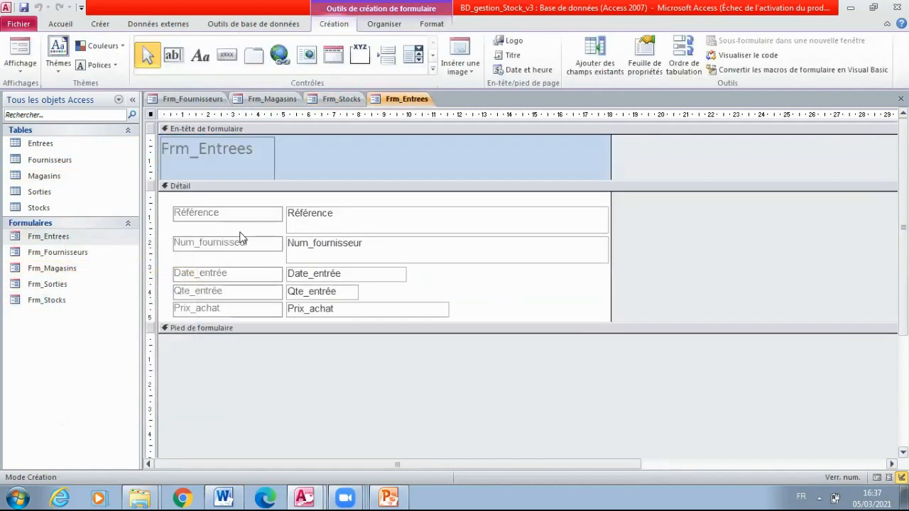
pyautogui.click(275, 160)
pyautogui.press('Delete')
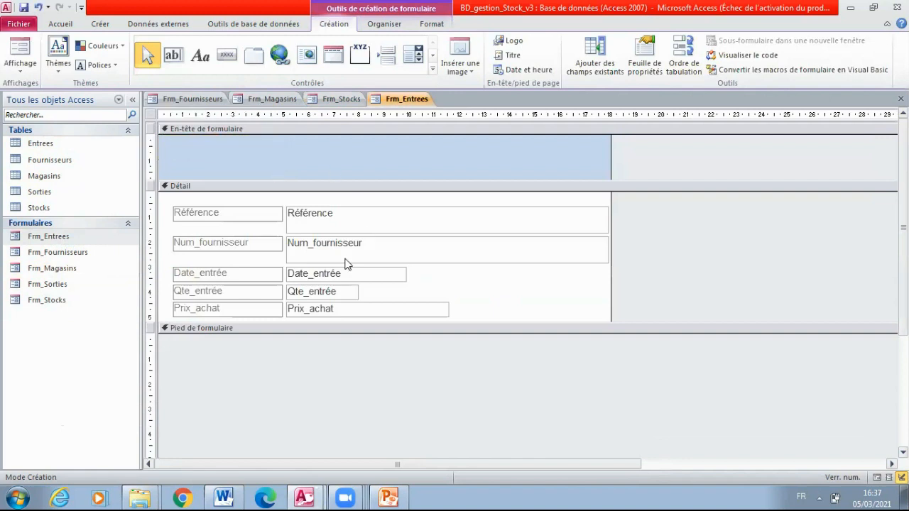
# Step: Make the Frm_Entrees detail section taller, widen the form to about 29 cm and move all fields toward its middle
pyautogui.moveTo(357, 322); pyautogui.dragTo(362, 389)
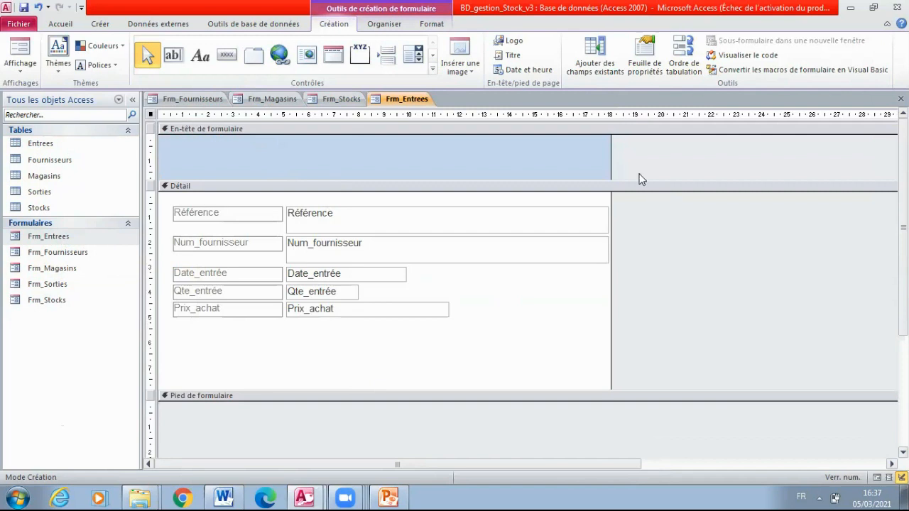
pyautogui.moveTo(611, 157); pyautogui.dragTo(888, 174)
pyautogui.moveTo(214, 199); pyautogui.dragTo(475, 326)
pyautogui.moveTo(289, 239); pyautogui.dragTo(392, 265)
# Step: Paste the copied MATINFO banner, pictures, title and footer label into the header of Frm_Entrees
pyautogui.rightClick(336, 170)
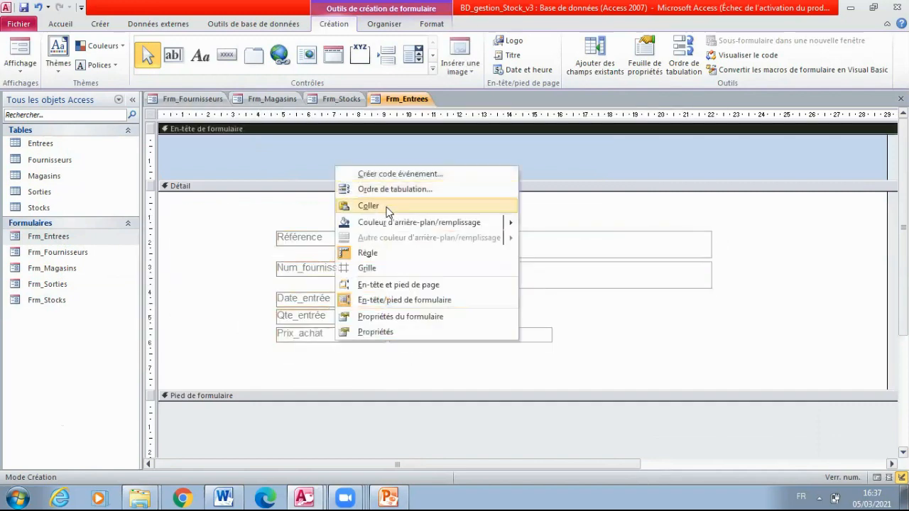
pyautogui.click(354, 203)
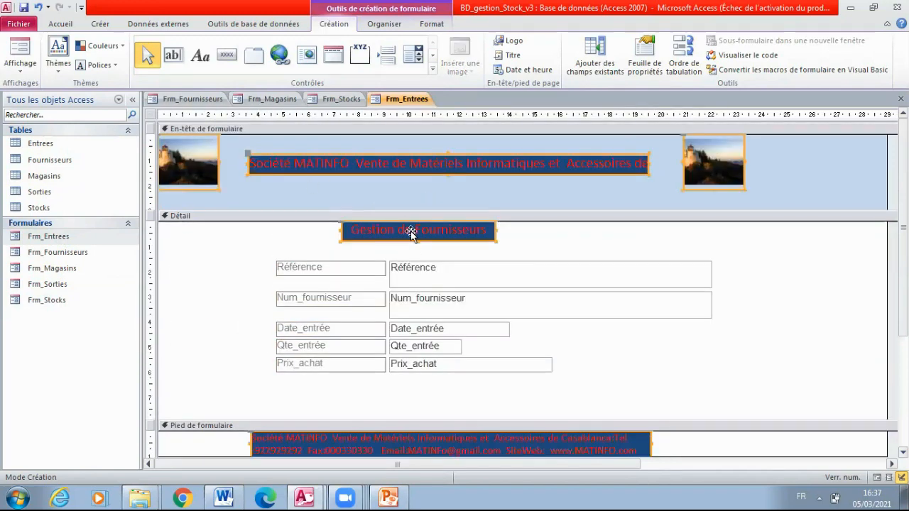
pyautogui.click(508, 242)
# Step: Change the pasted title in the Frm_Entrees detail section to "Gestion des Entrées"
pyautogui.click(420, 226)
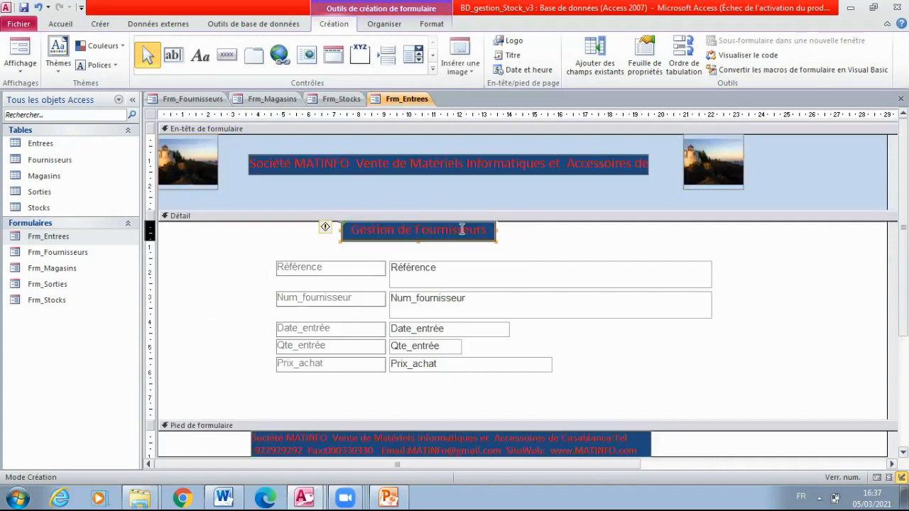
pyautogui.doubleClick(418, 230)
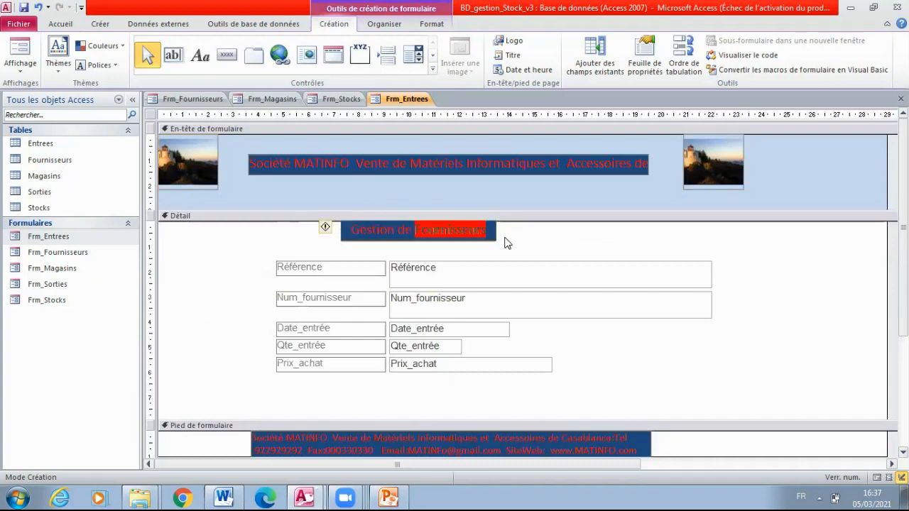
pyautogui.press('BackSpace')
pyautogui.press('BackSpace')
pyautogui.press('BackSpace')
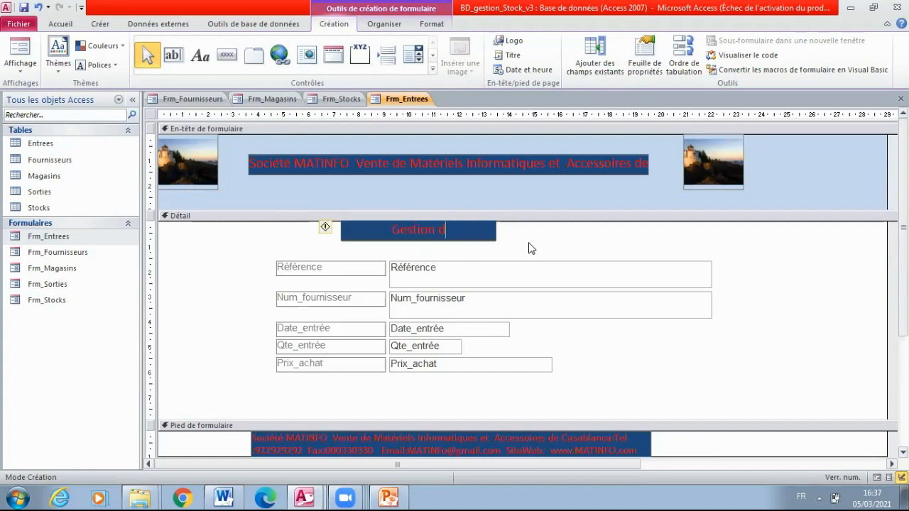
pyautogui.write('es Entrées')
# Step: Fill the footer, detail and header sections of Frm_Entrees with the medium blue theme colour
pyautogui.click(206, 443)
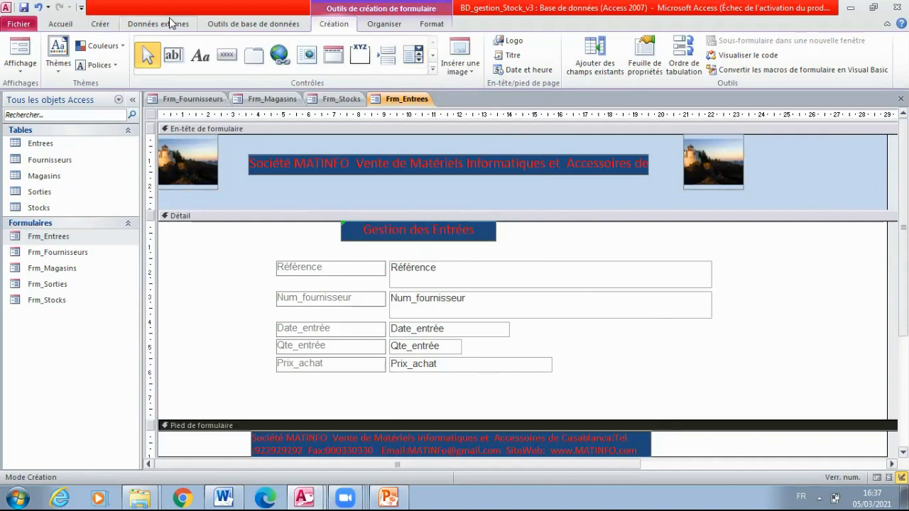
pyautogui.click(434, 25)
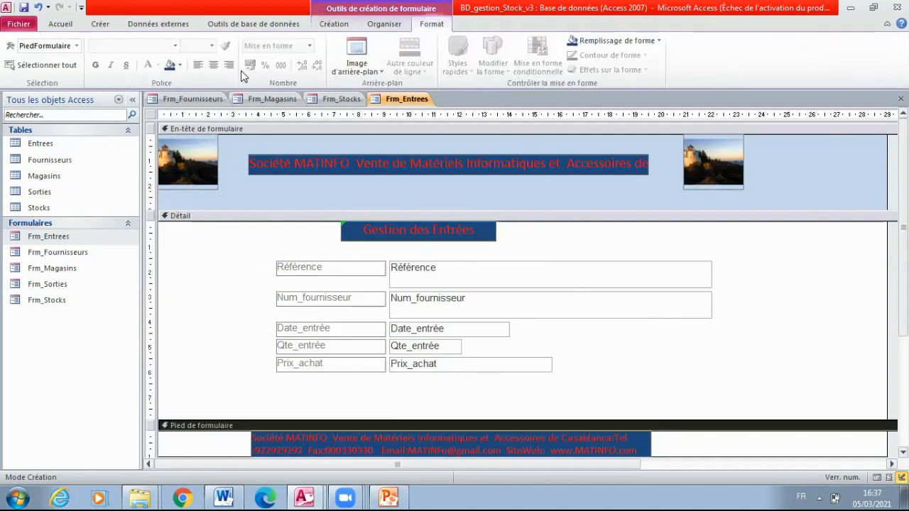
pyautogui.click(181, 65)
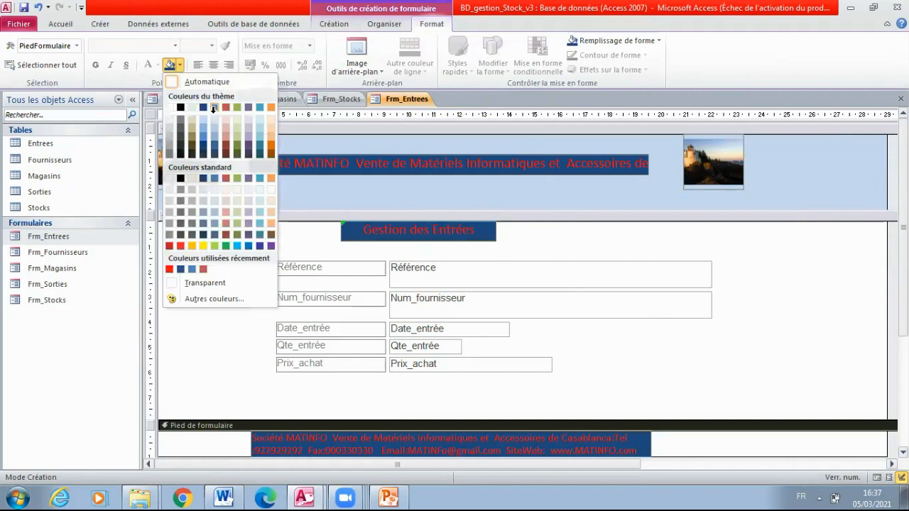
pyautogui.click(213, 107)
pyautogui.click(197, 331)
pyautogui.click(169, 65)
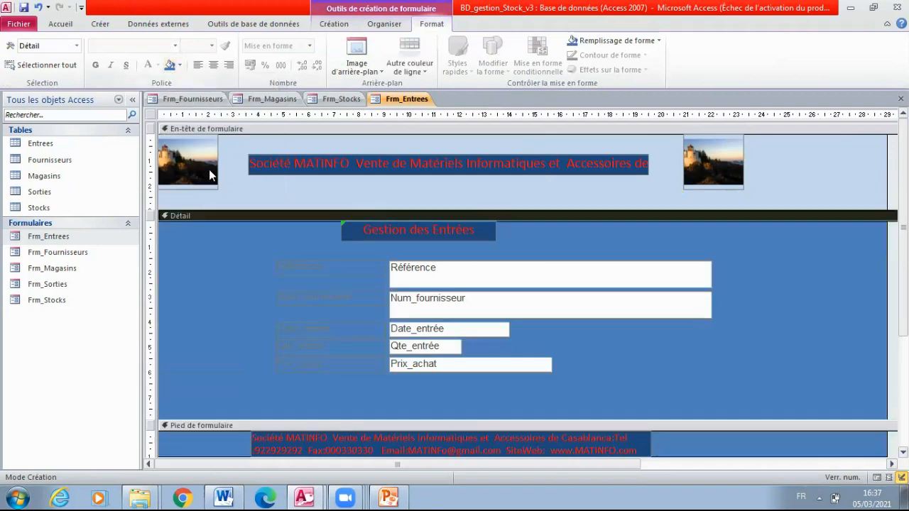
pyautogui.click(225, 188)
pyautogui.click(169, 65)
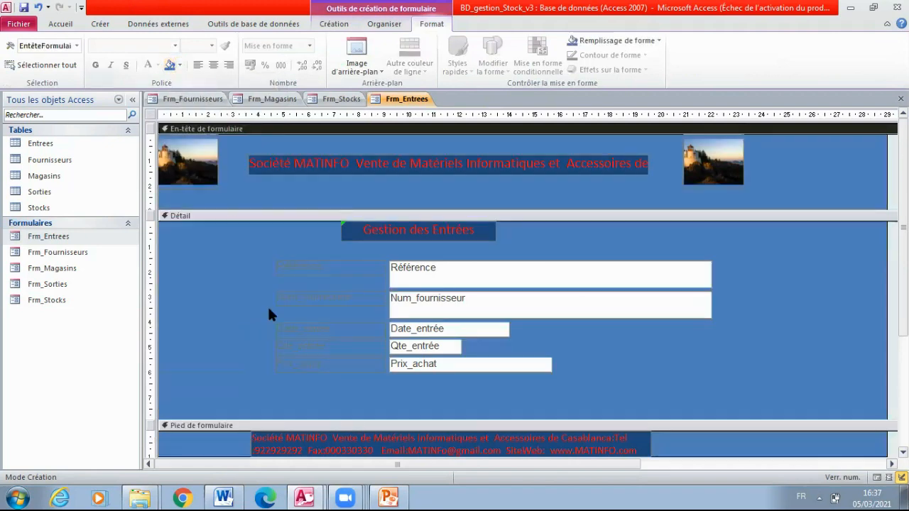
# Step: Format the Référence, Num_fournisseur, Date_entrée, Qte_entrée and Prix_achat labels with a dark blue fill, red text and centred alignment
pyautogui.moveTo(295, 258); pyautogui.dragTo(357, 376)
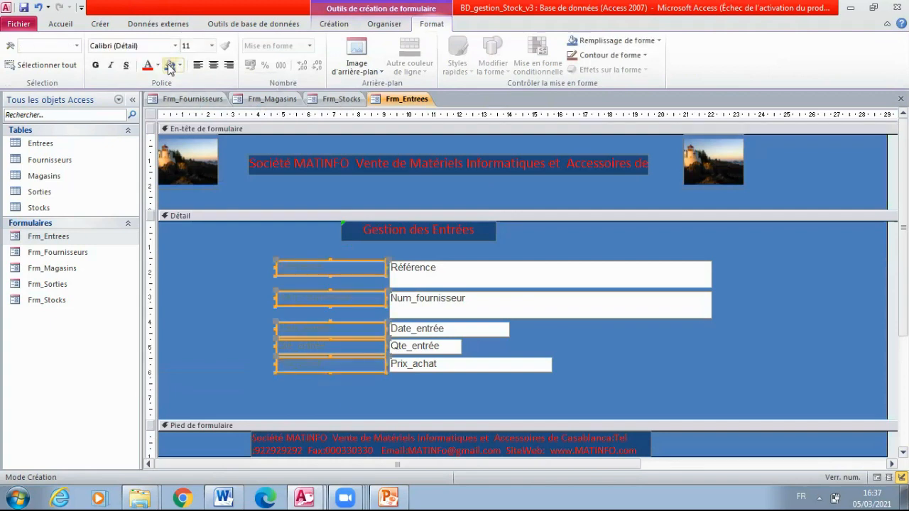
pyautogui.click(180, 66)
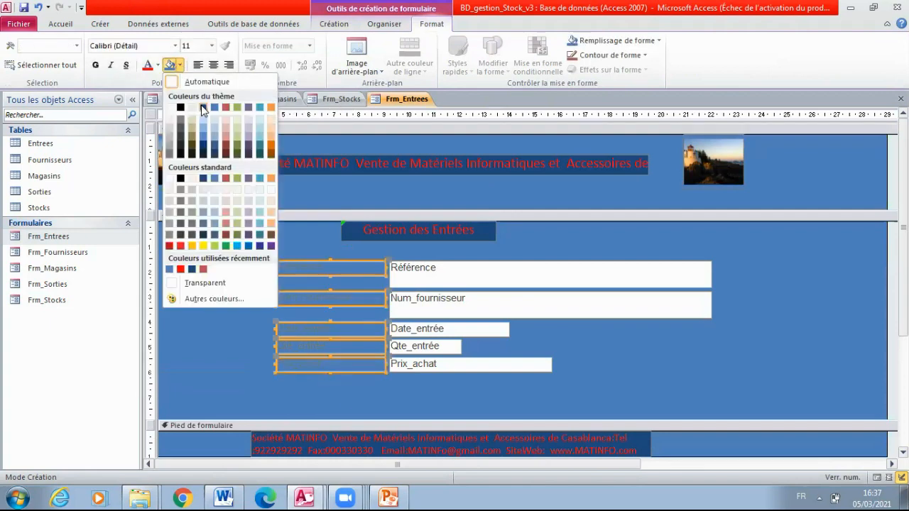
pyautogui.click(204, 108)
pyautogui.click(147, 64)
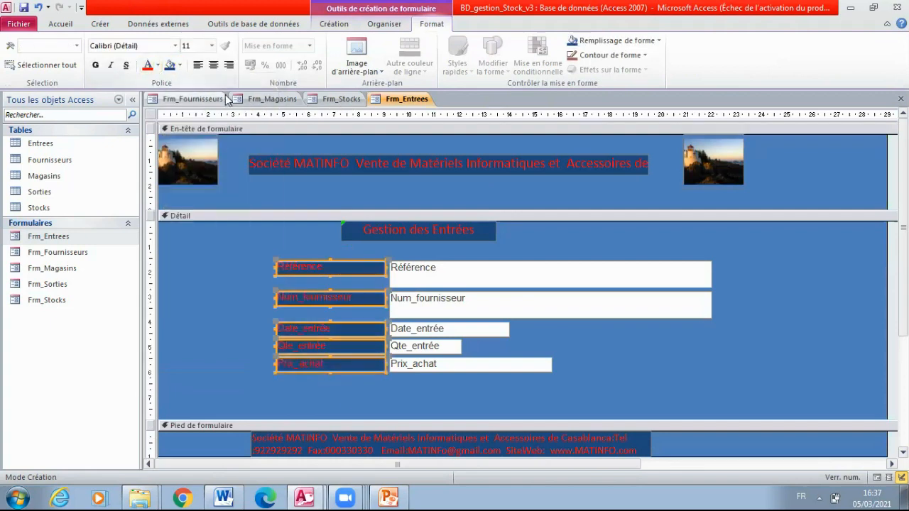
pyautogui.click(603, 341)
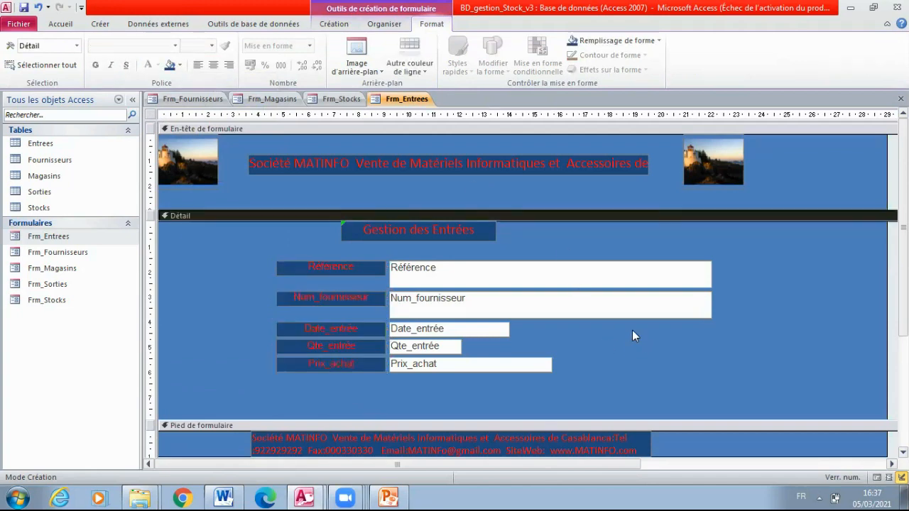
# Step: Open Frm_Sorties in design view and delete the "Frm_Sorties" title label from its header
pyautogui.click(47, 303)
pyautogui.click(53, 285)
pyautogui.rightClick(54, 285)
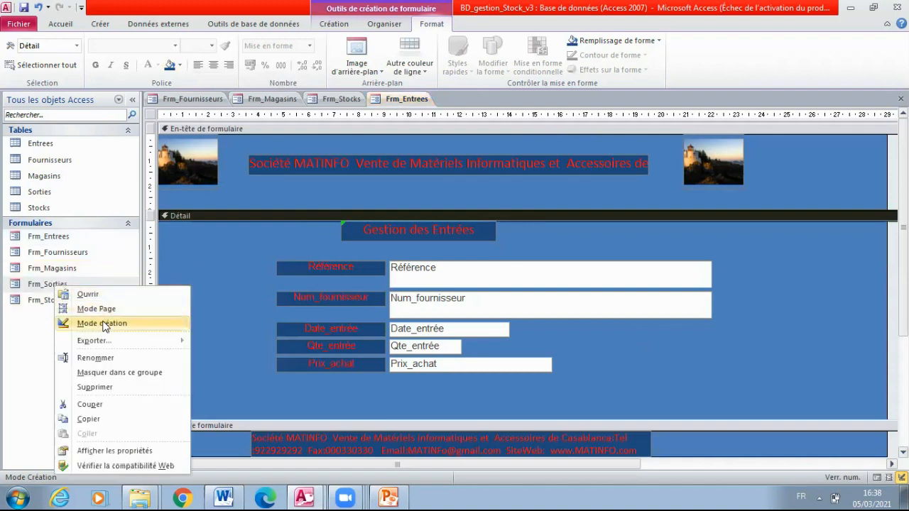
pyautogui.click(61, 322)
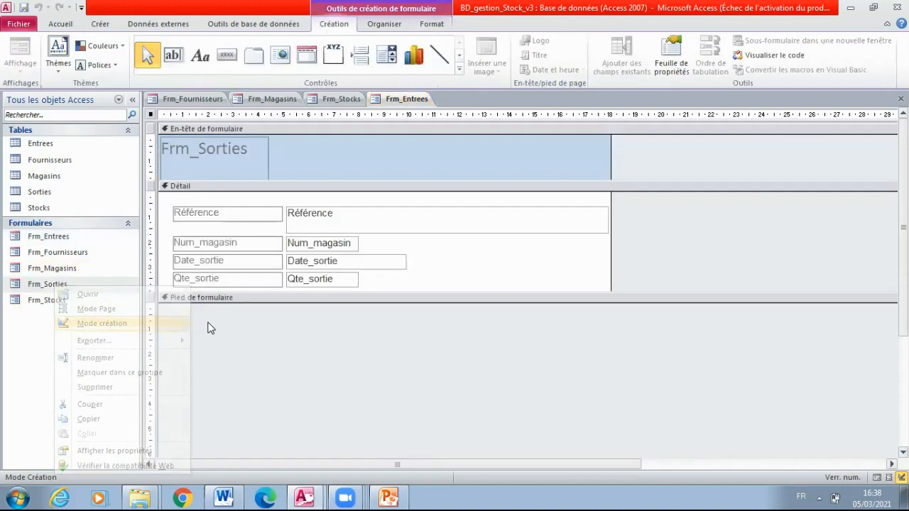
pyautogui.click(264, 161)
pyautogui.press('Delete')
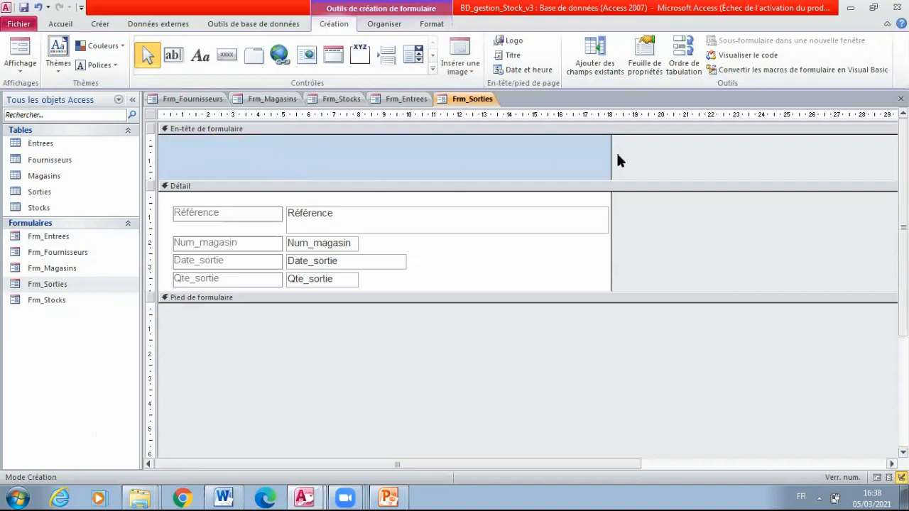
# Step: Widen Frm_Sorties to about 29.5 cm, make its header and detail sections taller, and move all fields toward the middle of the detail section
pyautogui.moveTo(610, 160); pyautogui.dragTo(884, 199)
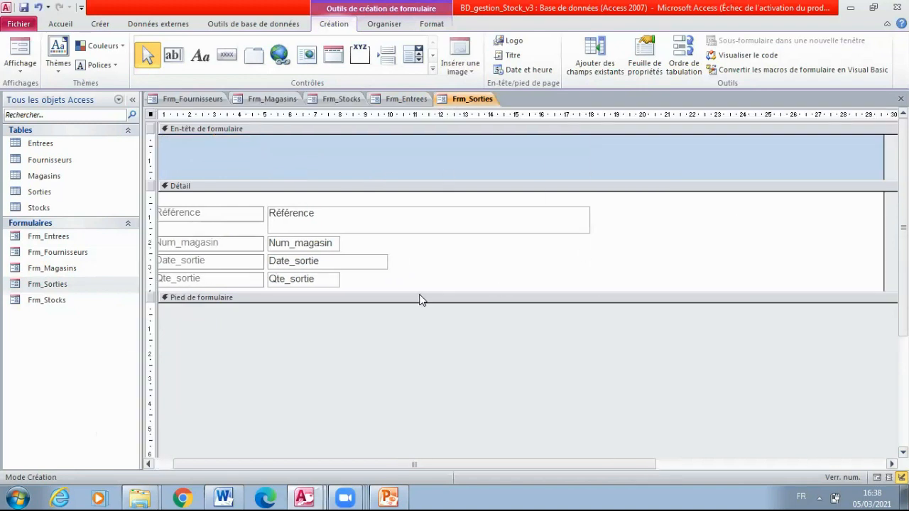
pyautogui.moveTo(390, 290); pyautogui.dragTo(385, 408)
pyautogui.moveTo(334, 181); pyautogui.dragTo(353, 287)
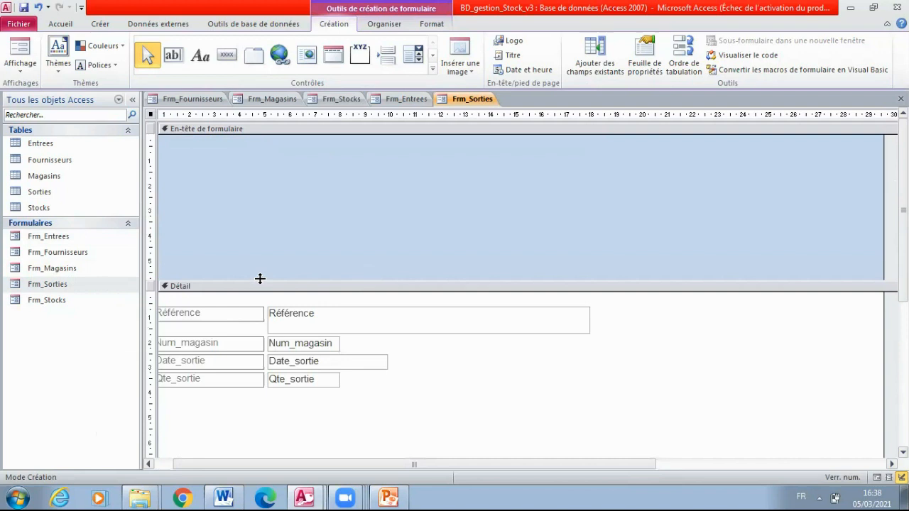
pyautogui.moveTo(260, 279); pyautogui.dragTo(264, 193)
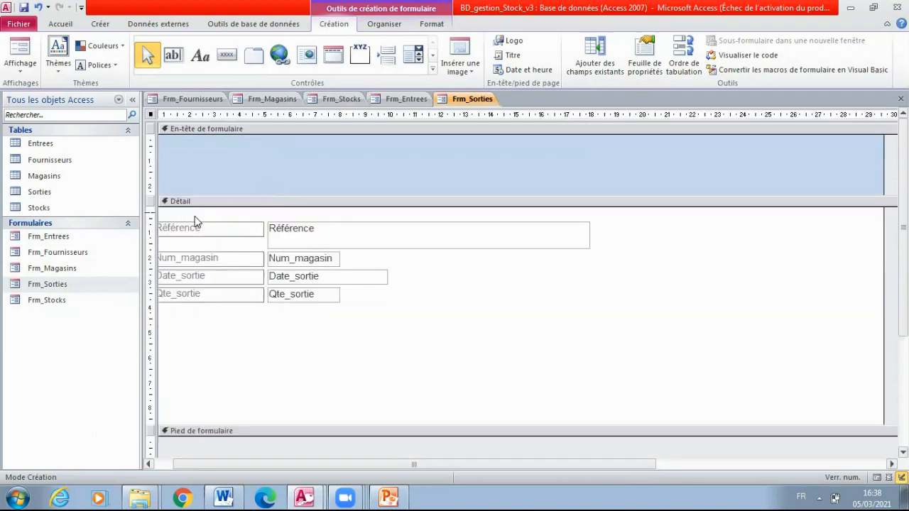
pyautogui.moveTo(196, 222); pyautogui.dragTo(367, 308)
pyautogui.moveTo(312, 260); pyautogui.dragTo(456, 302)
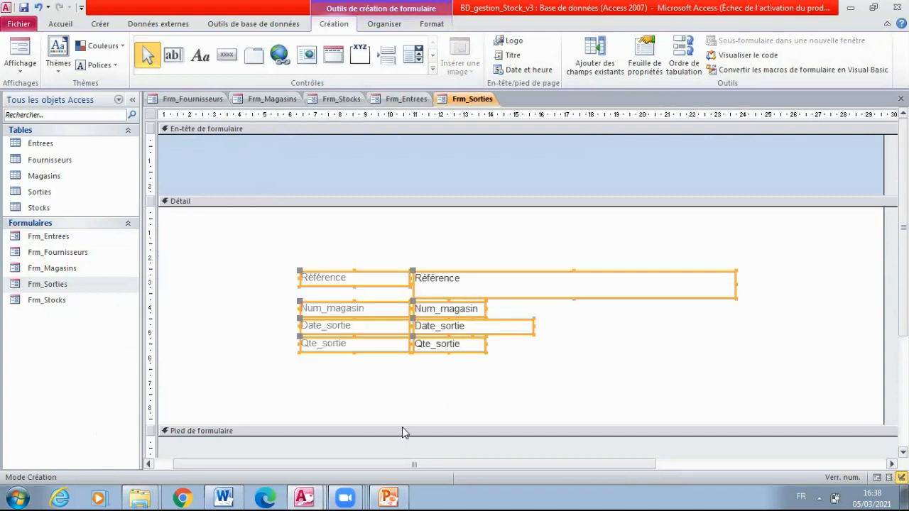
pyautogui.moveTo(400, 424); pyautogui.dragTo(400, 402)
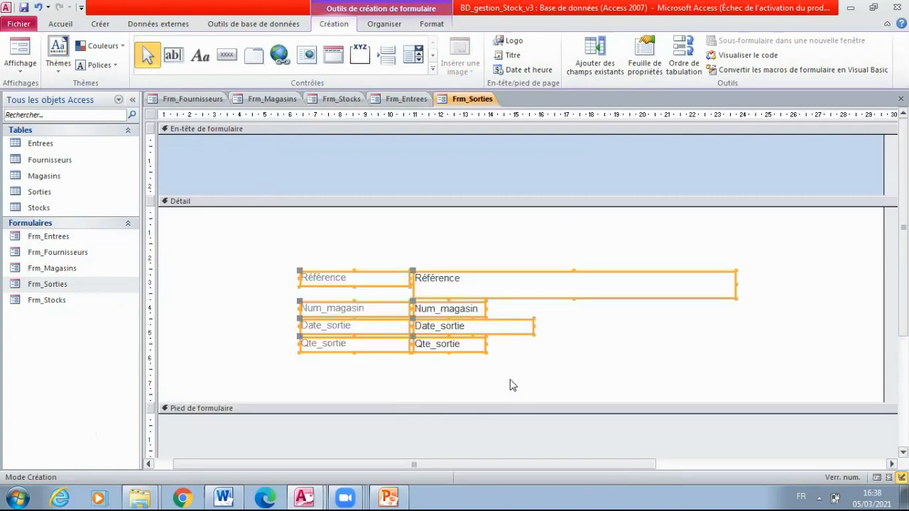
# Step: Paste the copied MATINFO banner, pictures, title and footer label into the header of Frm_Sorties
pyautogui.rightClick(272, 162)
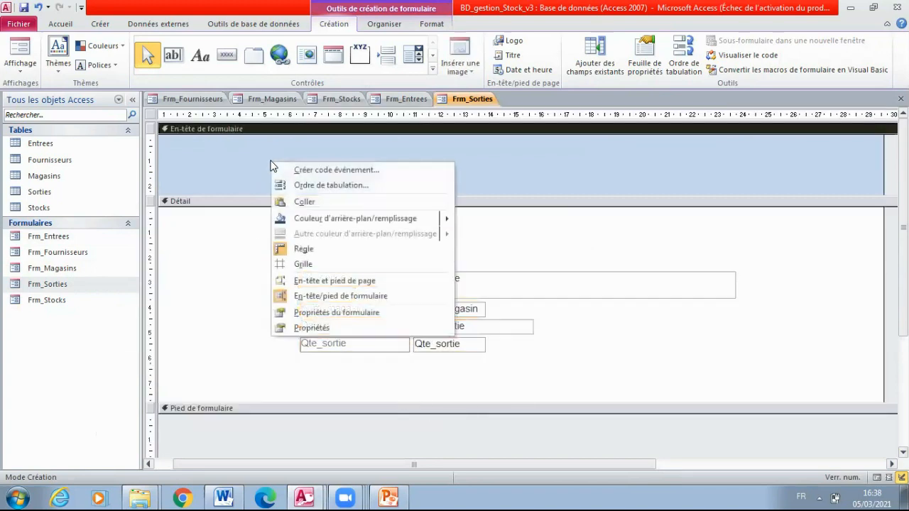
pyautogui.click(318, 201)
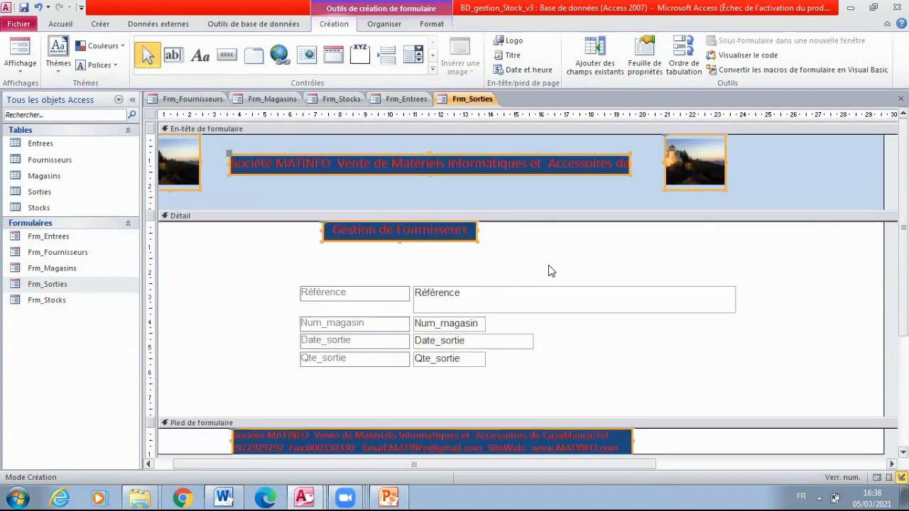
pyautogui.click(548, 266)
# Step: Move the pasted title slightly down in the Frm_Sorties detail section and change its text to "Gestion des Sorties"
pyautogui.moveTo(451, 237); pyautogui.dragTo(470, 246)
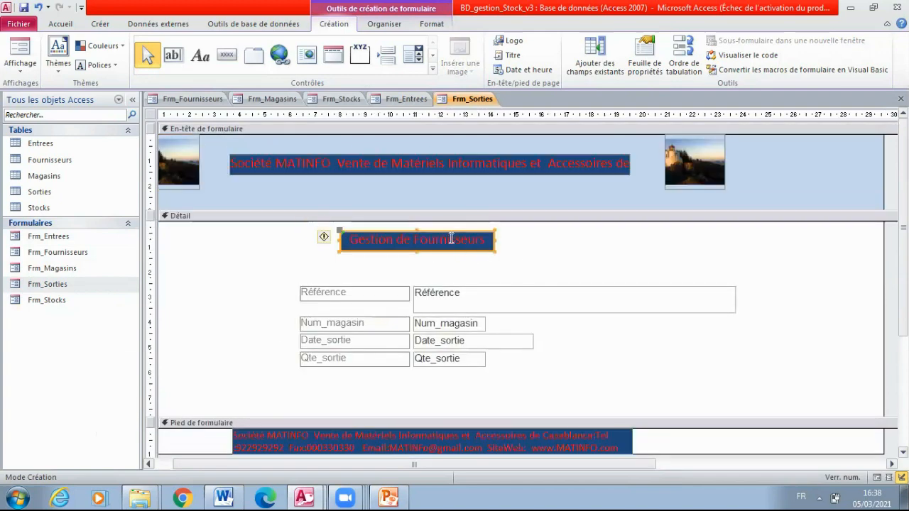
pyautogui.click(451, 239)
pyautogui.doubleClick(452, 239)
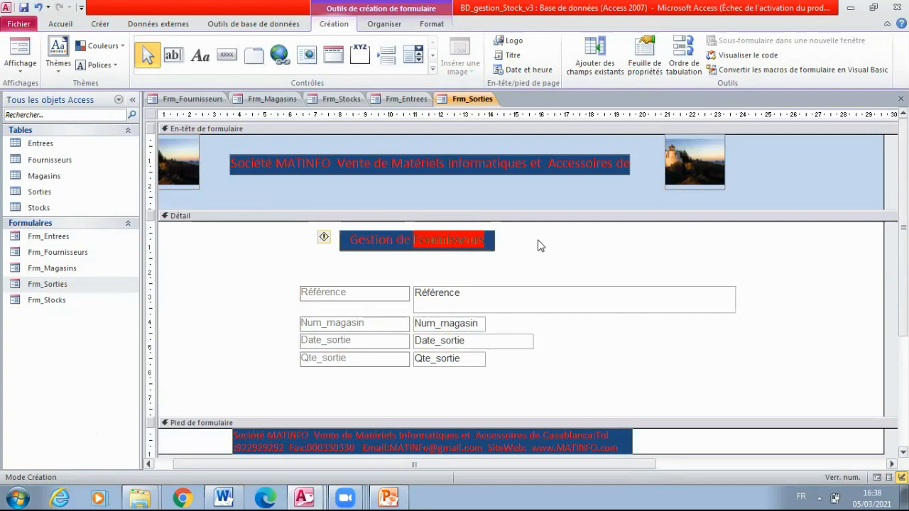
pyautogui.press('BackSpace')
pyautogui.write('S')
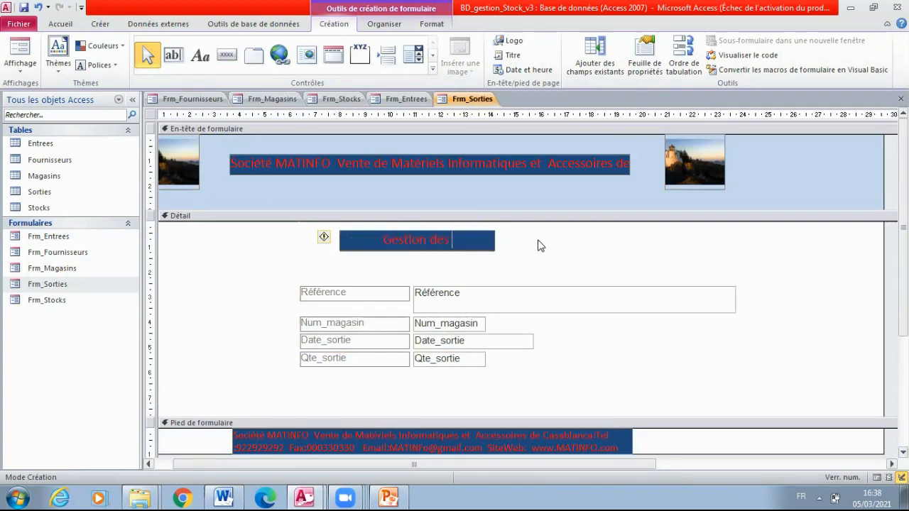
pyautogui.click(537, 246)
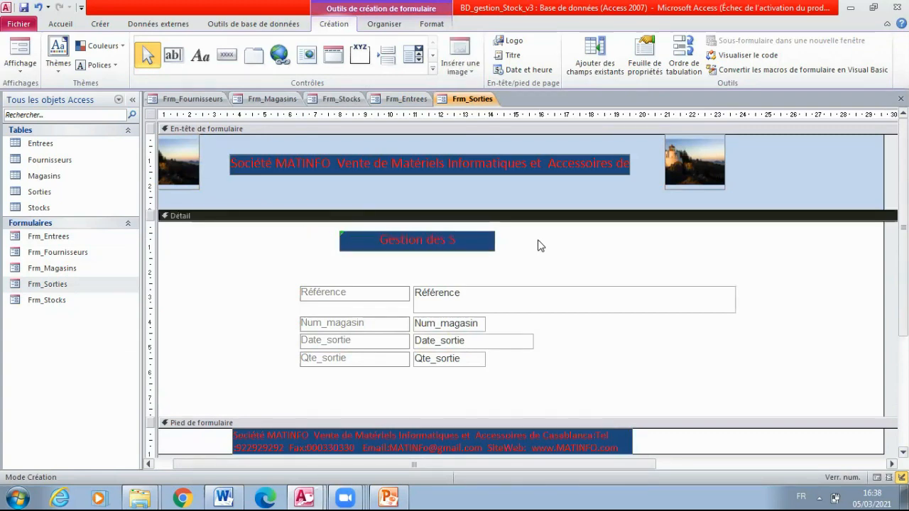
pyautogui.click(452, 241)
pyautogui.click(464, 243)
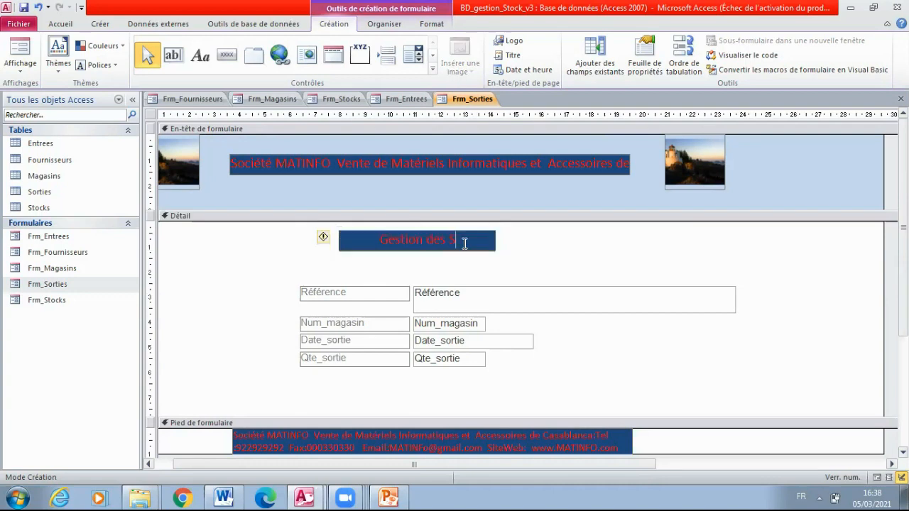
pyautogui.write('es')
pyautogui.click(218, 379)
# Step: Select the footer section of Frm_Sorties and bring up its formatting options
pyautogui.click(179, 446)
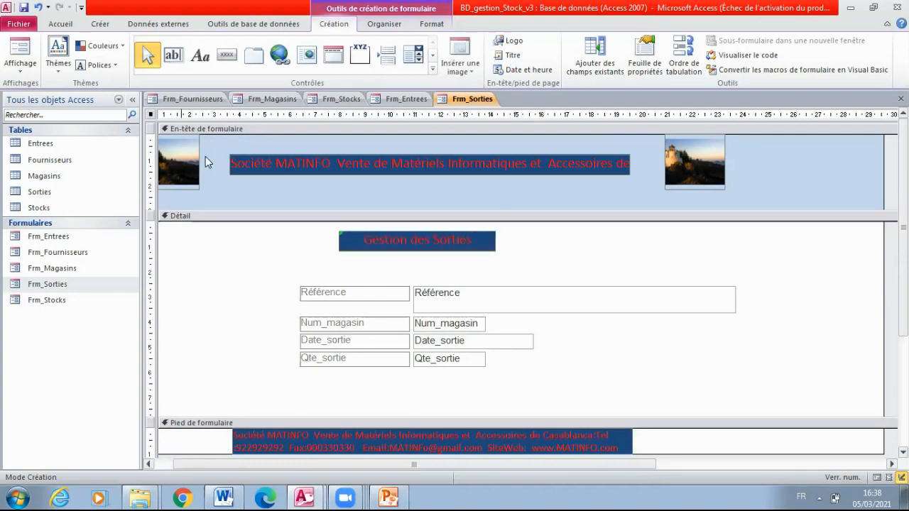
pyautogui.click(432, 24)
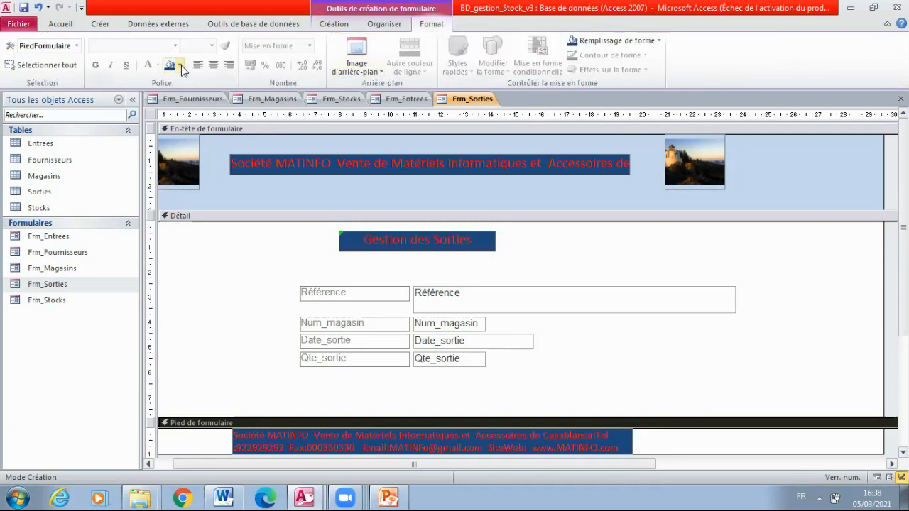
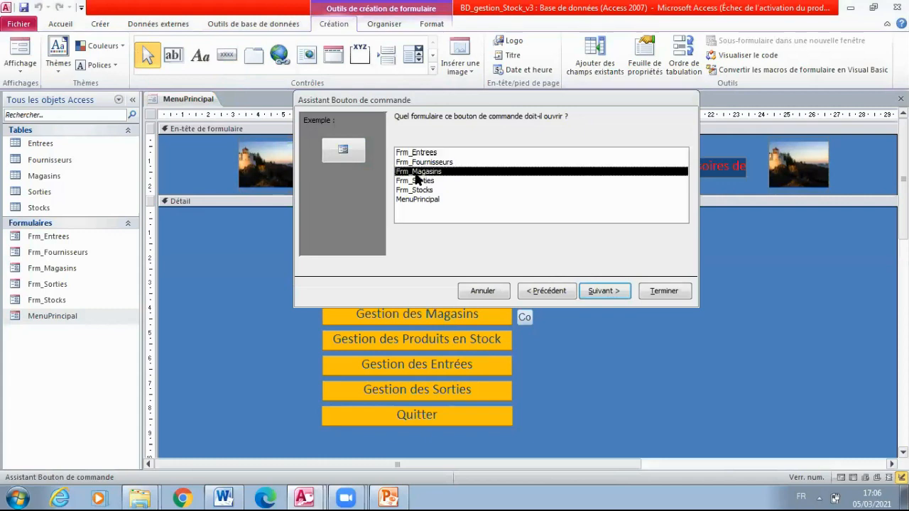
# Step: Finish the command button that opens Frm_Magasins, keeping all records shown, the Formulaire MS Access image and the default name
pyautogui.click(605, 293)
pyautogui.click(607, 293)
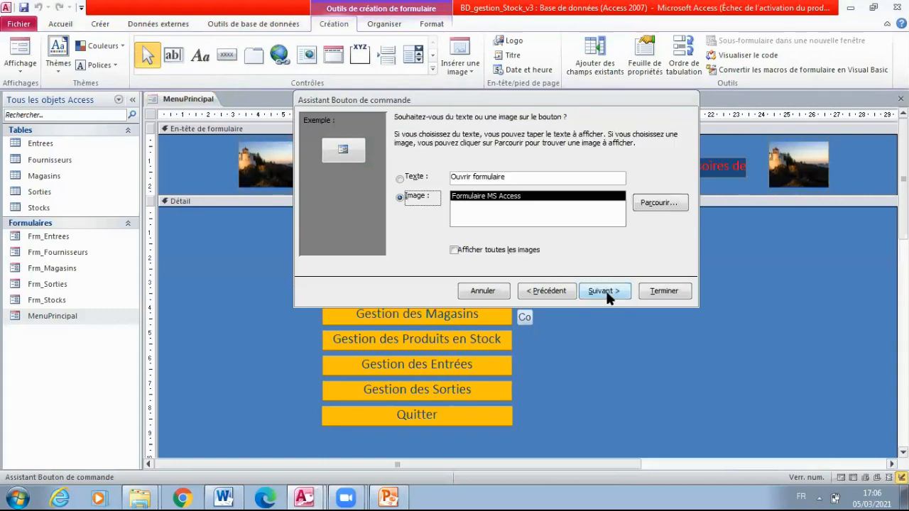
pyautogui.click(606, 291)
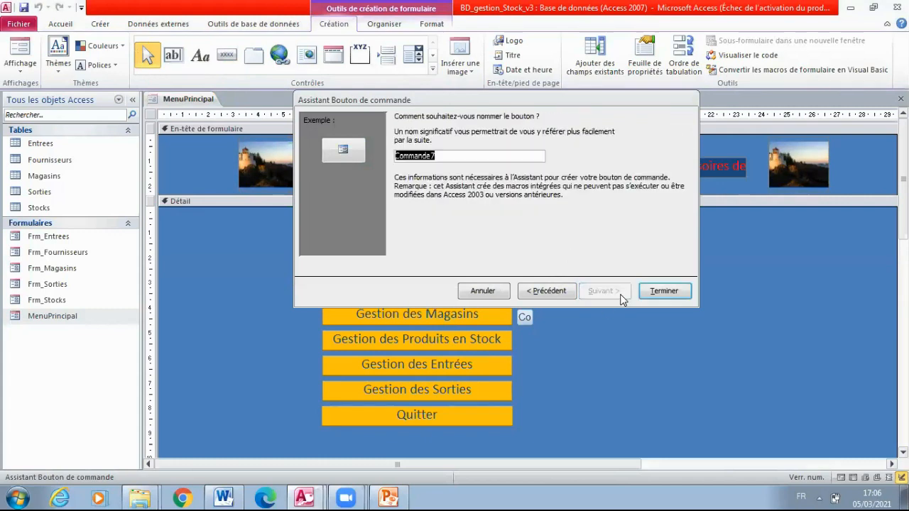
pyautogui.click(663, 290)
# Step: Shrink the Frm_Magasins button to about 0.7 cm square so it fits beside the Gestion des Magasins label
pyautogui.click(532, 324)
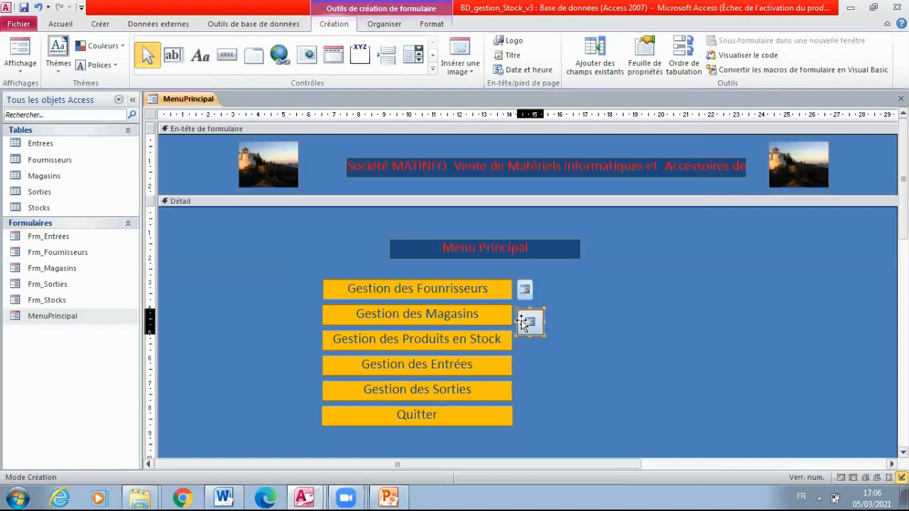
pyautogui.moveTo(522, 323); pyautogui.dragTo(534, 310)
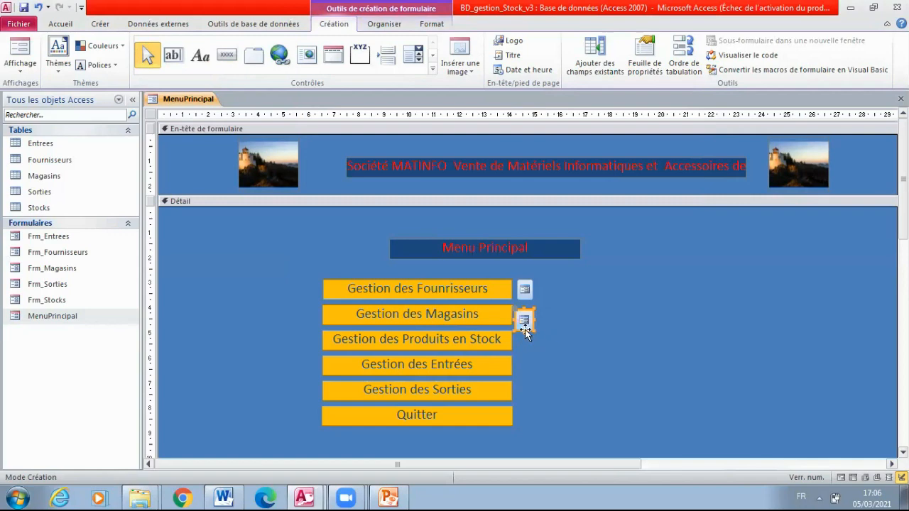
pyautogui.moveTo(525, 331); pyautogui.dragTo(525, 328)
pyautogui.click(571, 321)
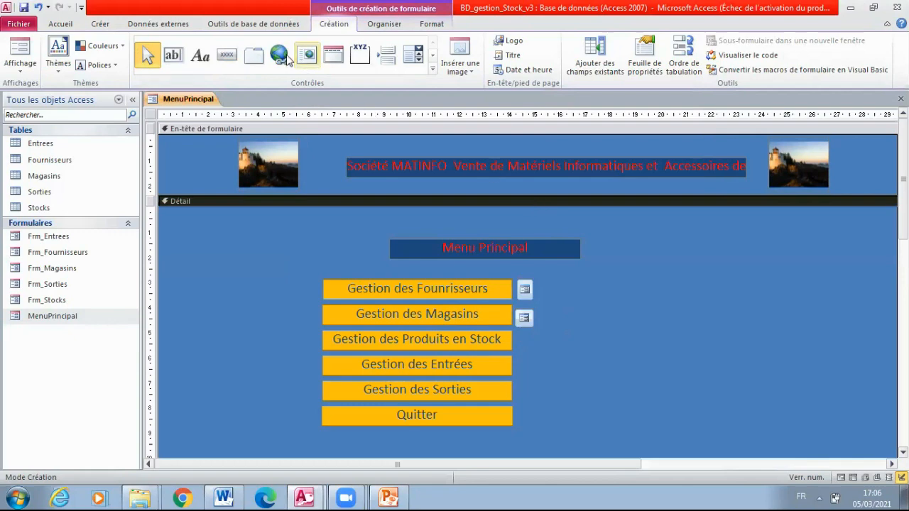
# Step: Add a small command button beside Gestion des Produits en Stock that opens Frm_Stocks with all records and the Formulaire MS Access image
pyautogui.click(227, 54)
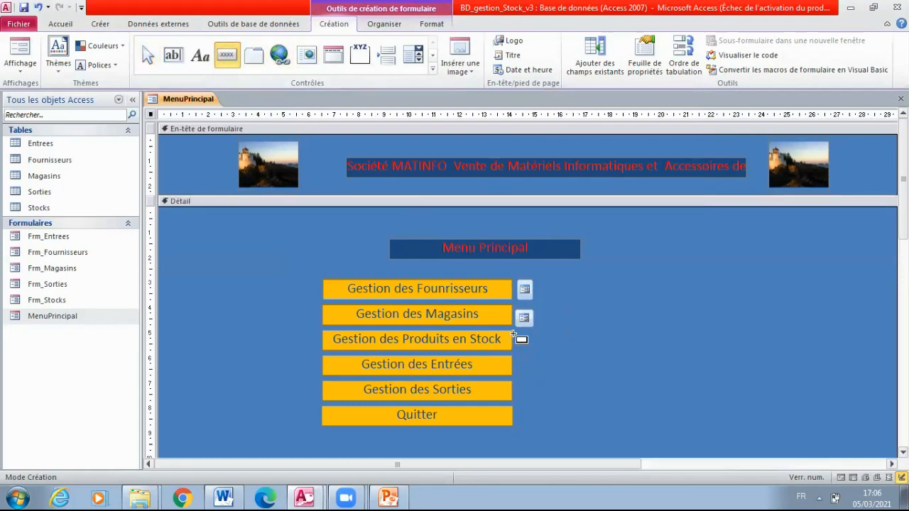
pyautogui.moveTo(516, 331); pyautogui.dragTo(530, 347)
pyautogui.click(437, 201)
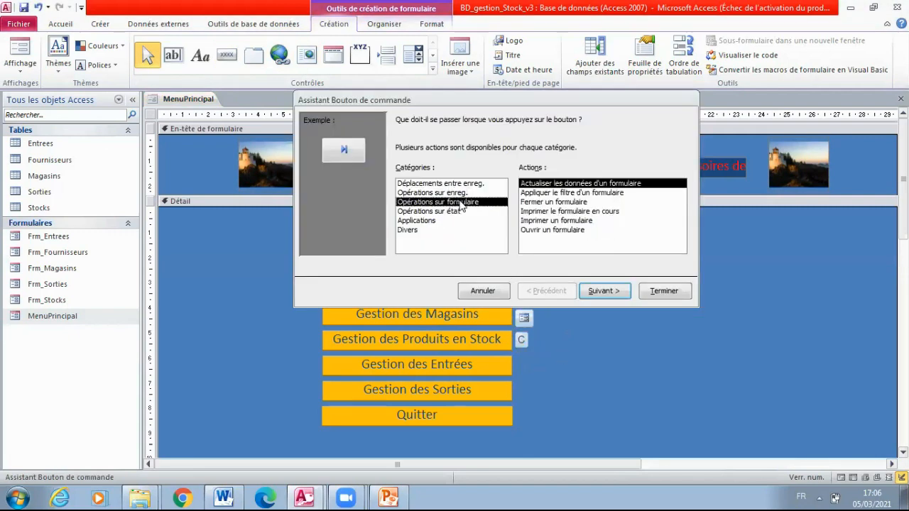
pyautogui.click(568, 229)
pyautogui.click(604, 291)
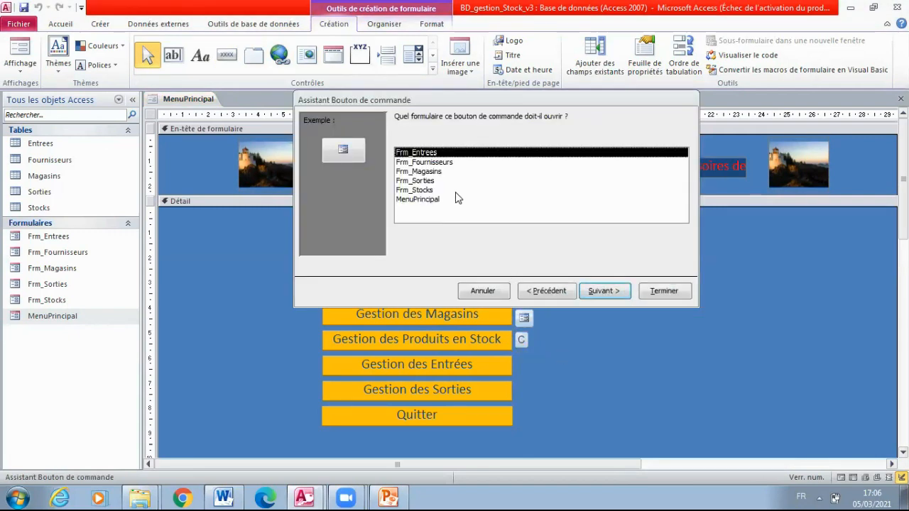
pyautogui.click(433, 190)
pyautogui.click(603, 291)
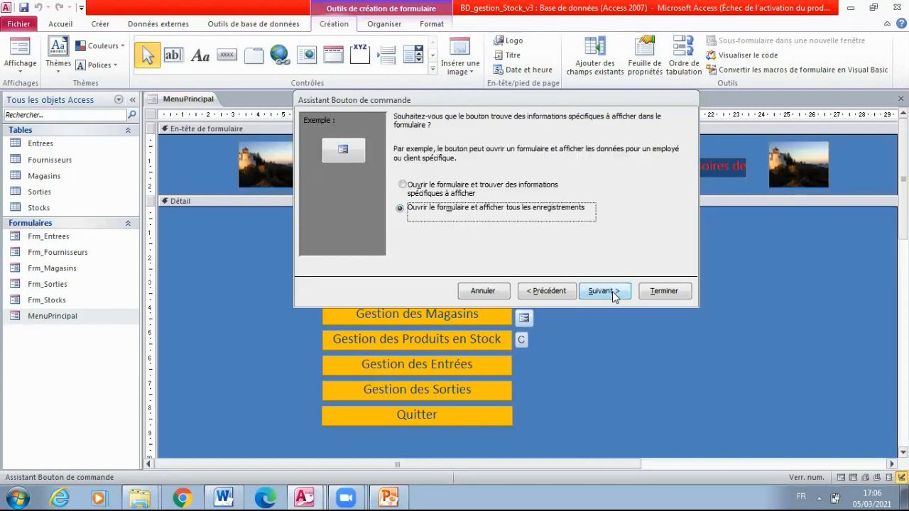
pyautogui.click(612, 291)
pyautogui.click(610, 291)
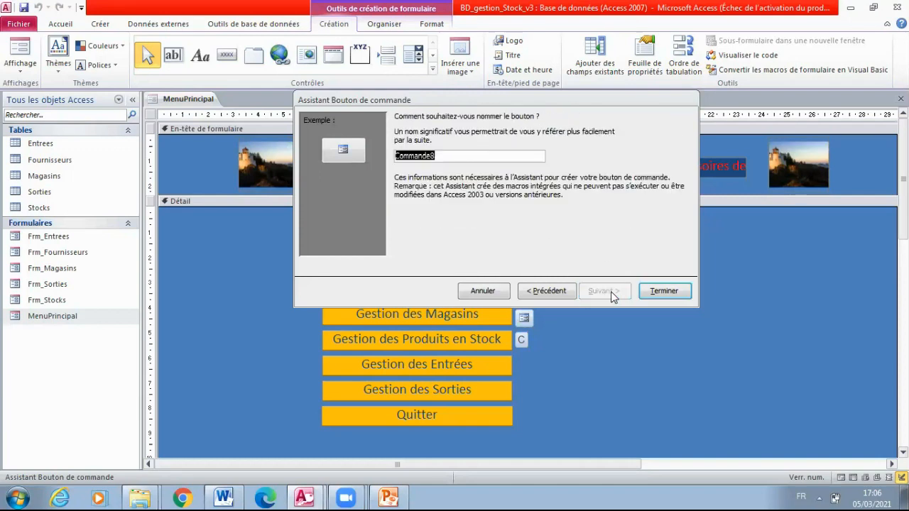
pyautogui.click(664, 291)
pyautogui.moveTo(541, 357); pyautogui.dragTo(528, 346)
pyautogui.click(556, 350)
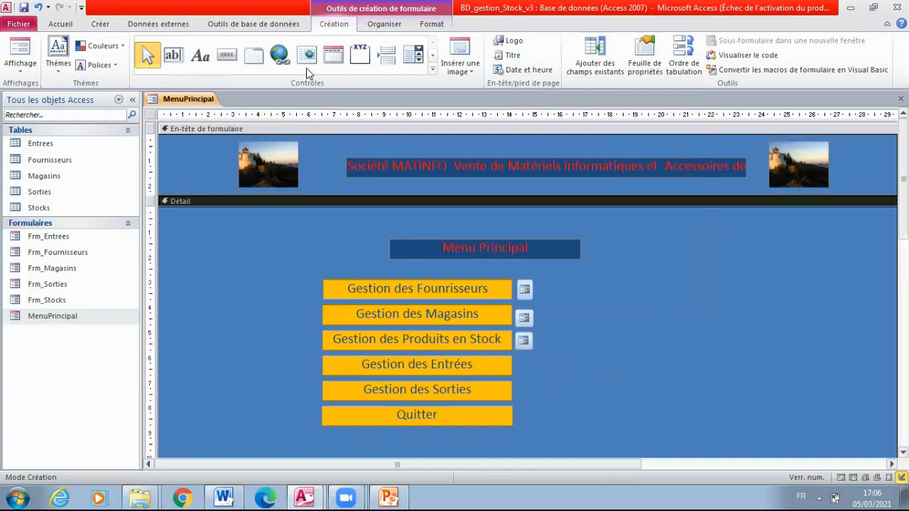
# Step: Add a small command button beside Gestion des Entrées that opens Frm_Entrees with all records and the Formulaire MS Access image
pyautogui.click(226, 54)
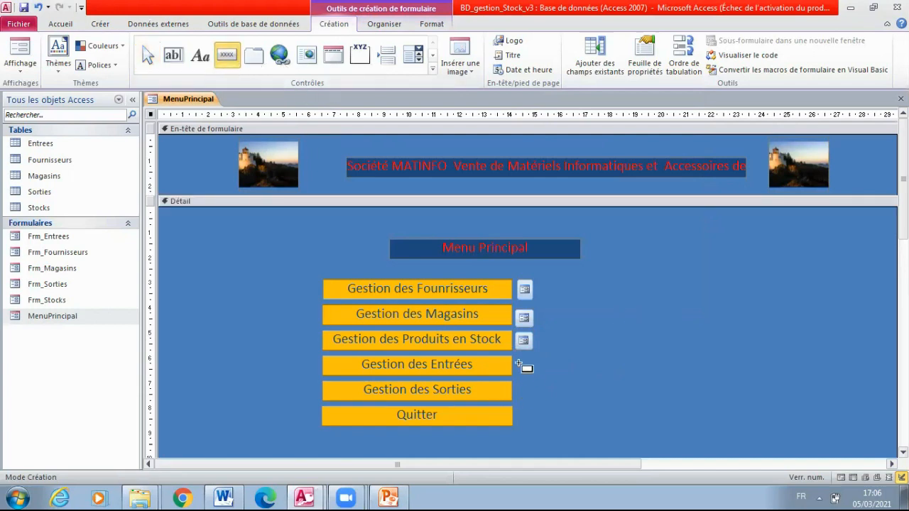
pyautogui.moveTo(514, 360)
pyautogui.mouseDown()
pyautogui.moveTo(542, 362)
pyautogui.moveTo(536, 375)
pyautogui.mouseUp()
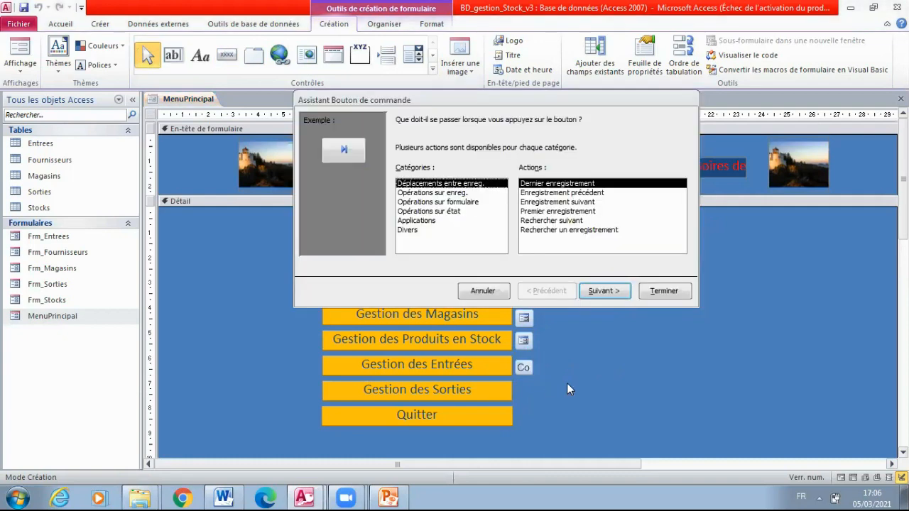
pyautogui.click(454, 202)
pyautogui.click(551, 229)
pyautogui.click(612, 291)
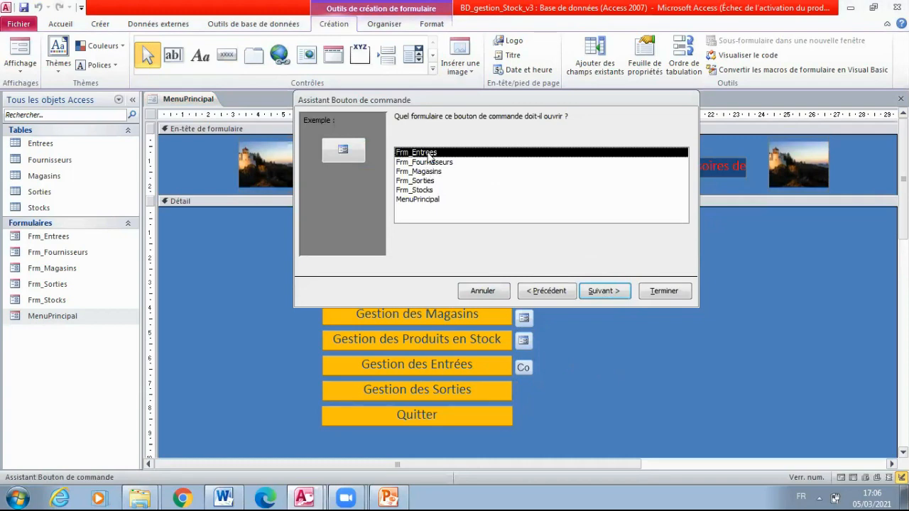
pyautogui.doubleClick(429, 154)
pyautogui.click(602, 291)
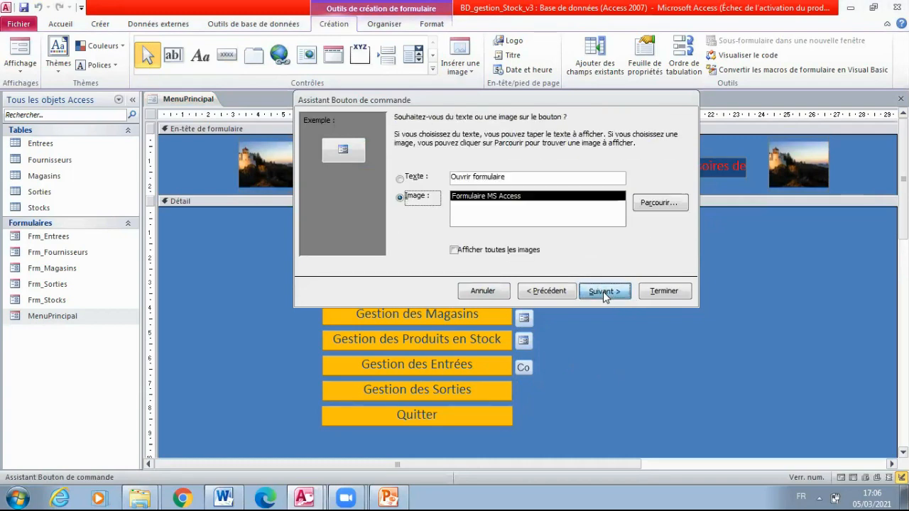
pyautogui.click(603, 292)
pyautogui.click(664, 290)
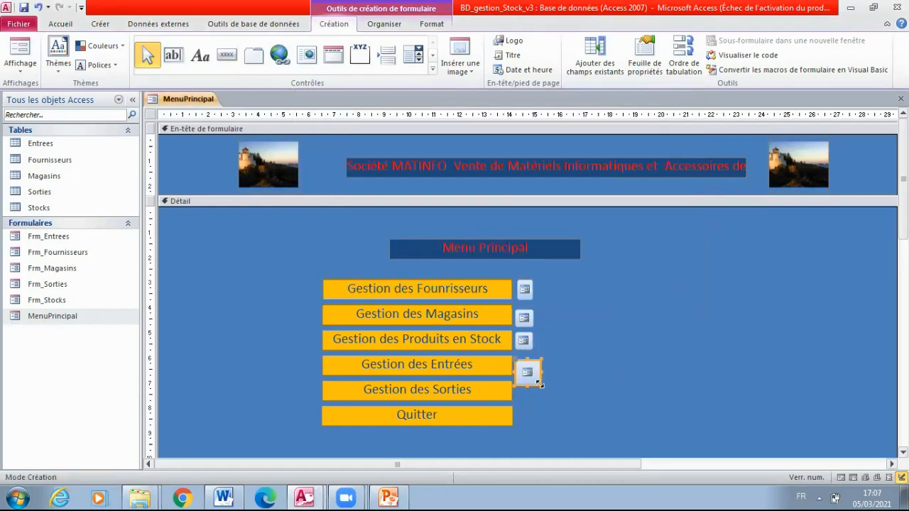
pyautogui.moveTo(540, 384); pyautogui.dragTo(527, 375)
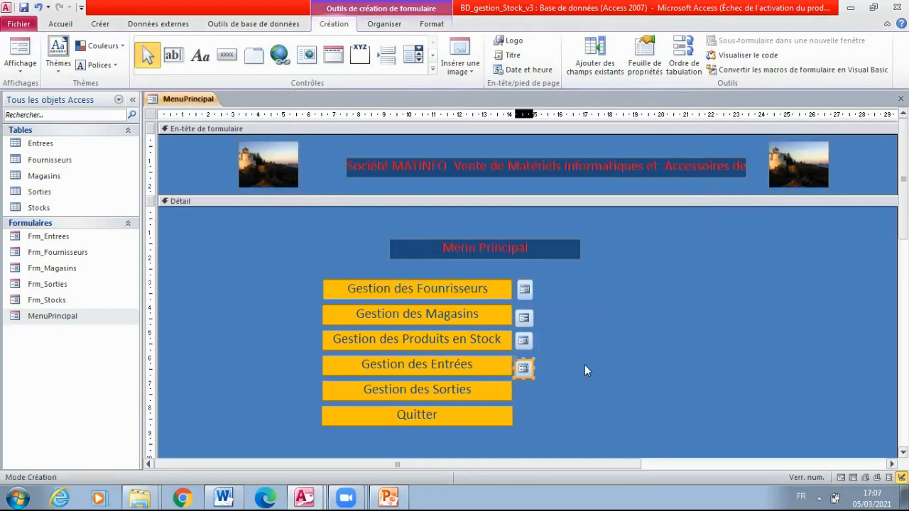
# Step: Add a small command button beside Gestion des Sorties that opens Frm_Sorties with all records and the Formulaire MS Access image
pyautogui.click(227, 55)
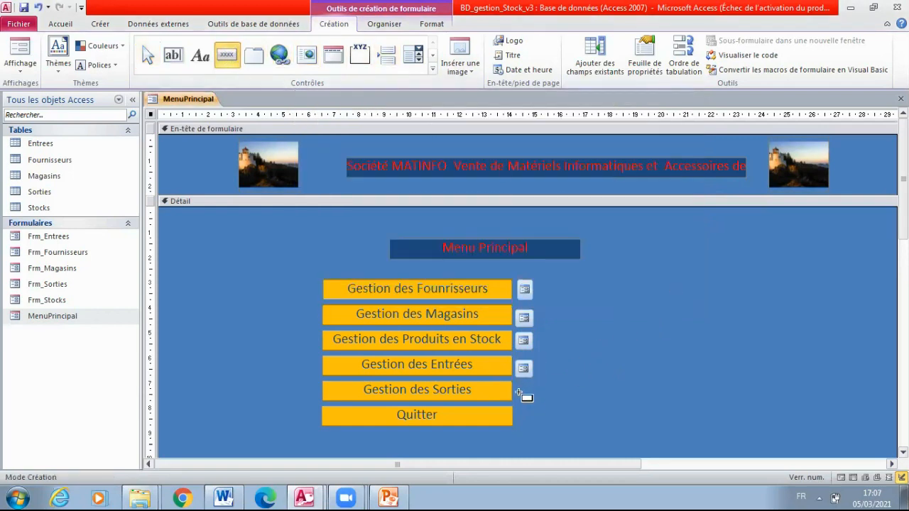
pyautogui.moveTo(529, 390); pyautogui.dragTo(534, 401)
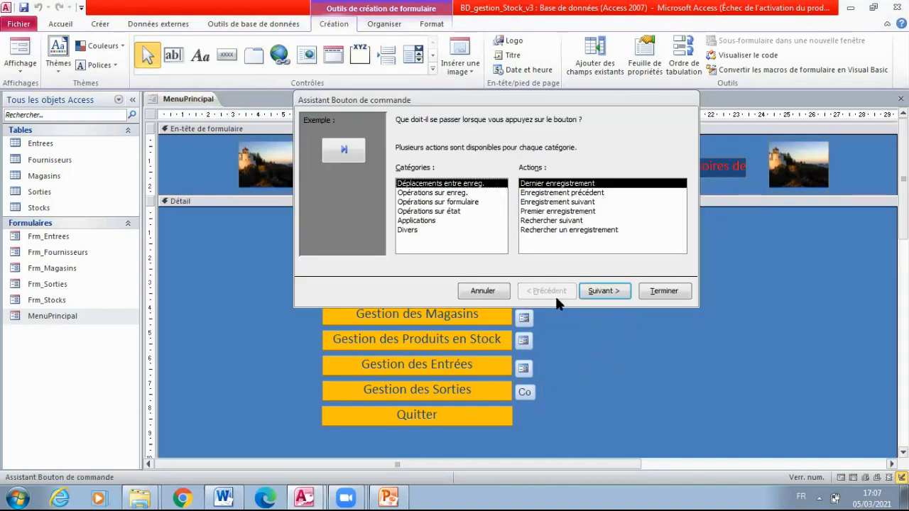
pyautogui.click(462, 202)
pyautogui.click(551, 230)
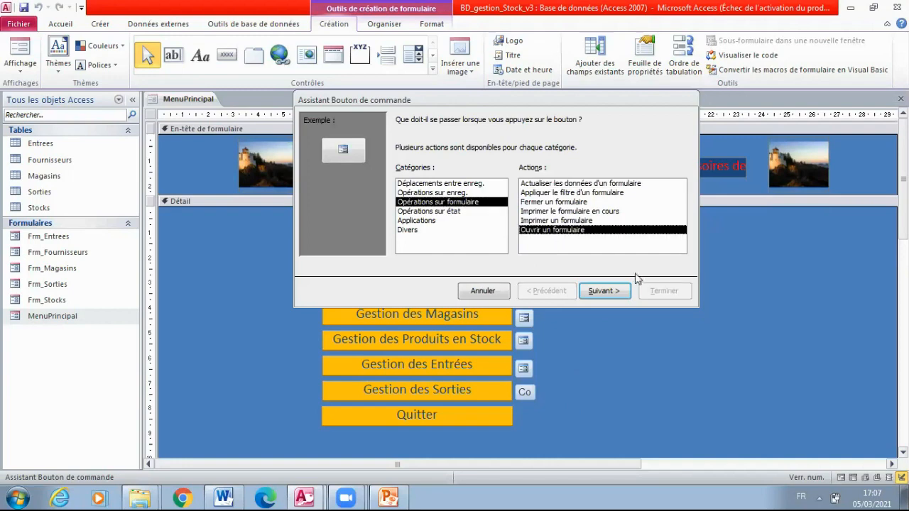
pyautogui.click(604, 291)
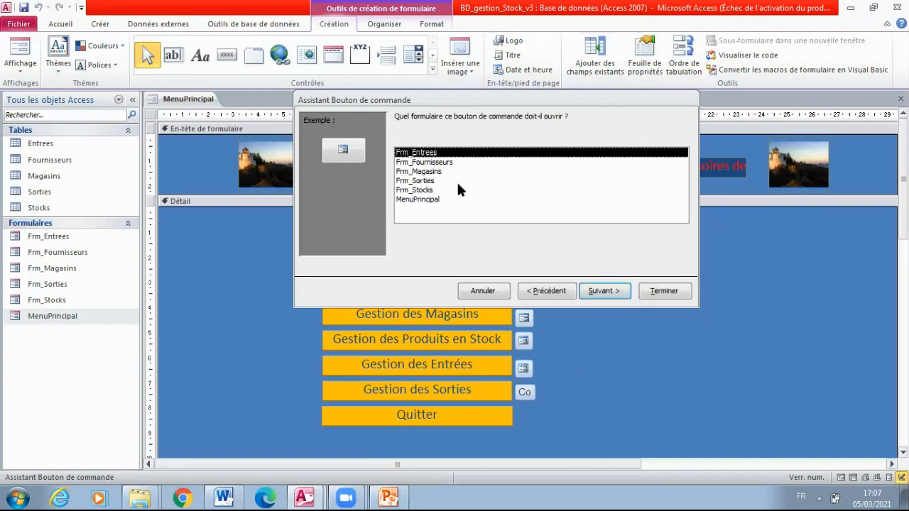
pyautogui.click(426, 180)
pyautogui.click(603, 291)
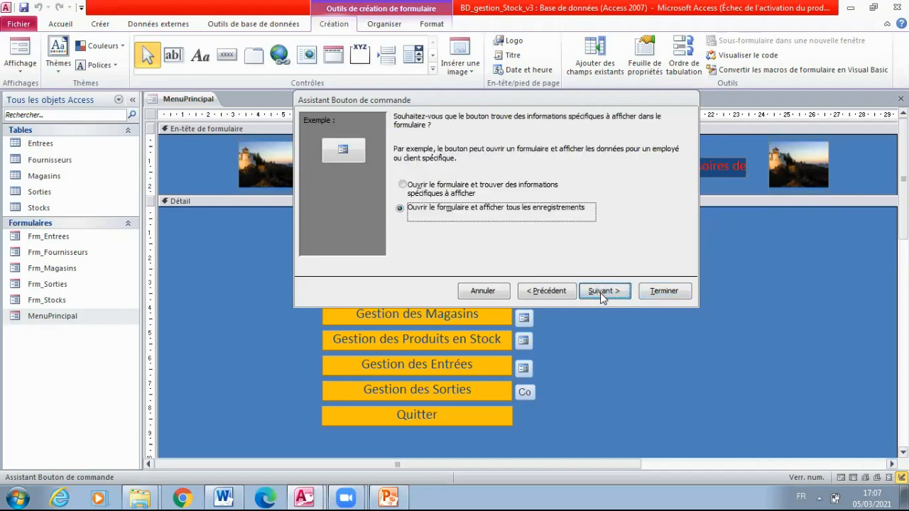
pyautogui.click(600, 293)
pyautogui.click(600, 293)
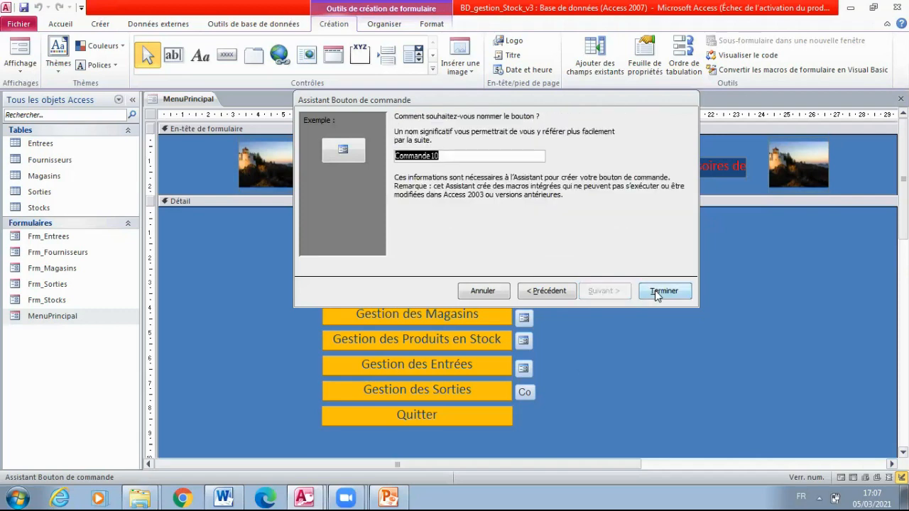
pyautogui.click(662, 291)
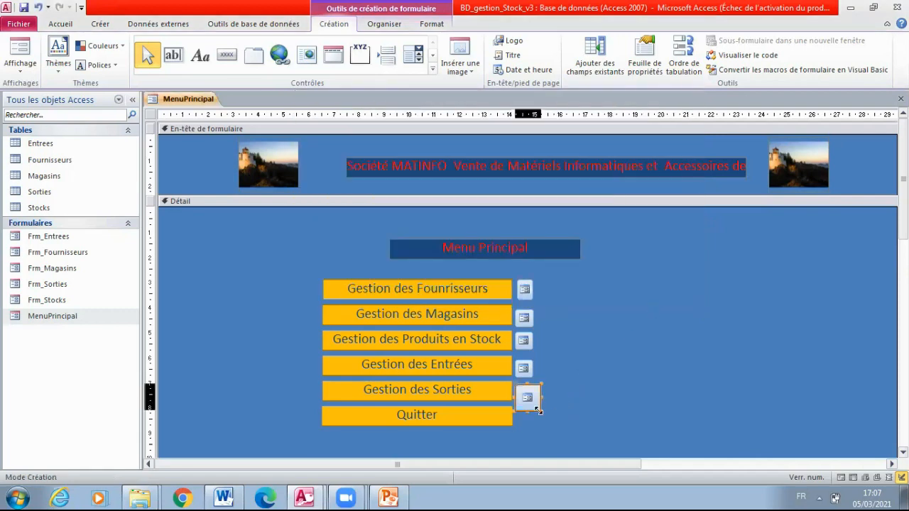
pyautogui.moveTo(537, 409); pyautogui.dragTo(536, 399)
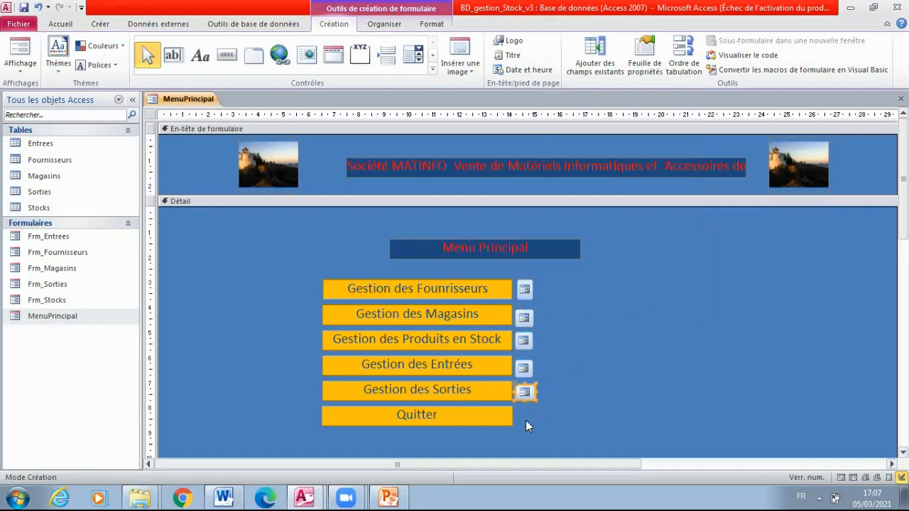
# Step: Add a small command button beside Quitter that quits the application and shows the Stop image
pyautogui.click(227, 55)
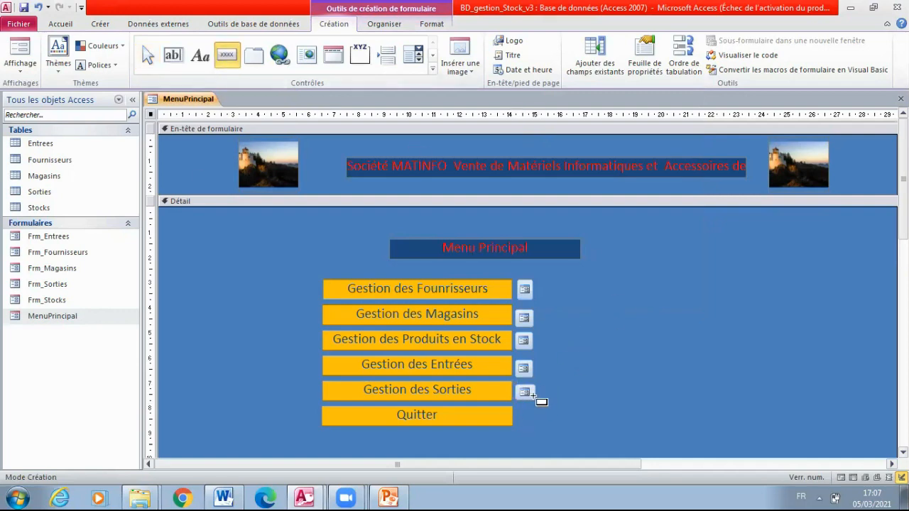
pyautogui.moveTo(514, 406); pyautogui.dragTo(536, 425)
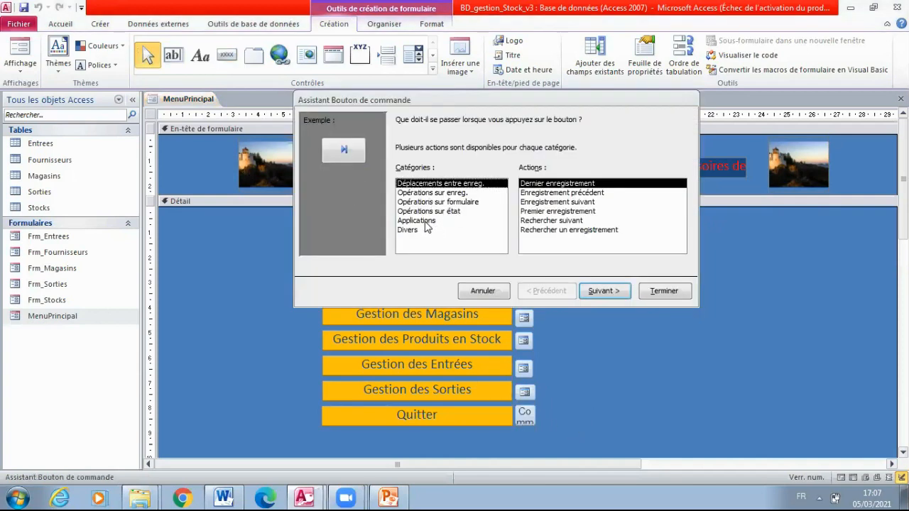
pyautogui.click(425, 221)
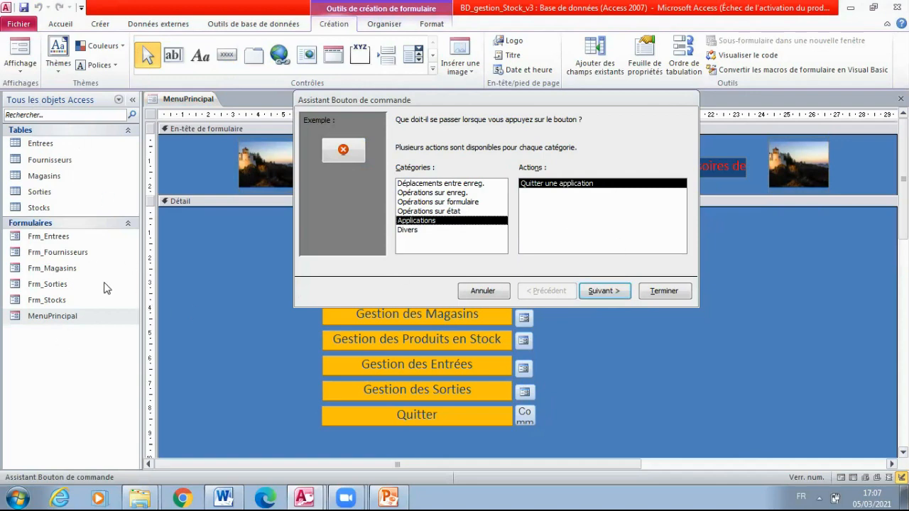
pyautogui.click(604, 292)
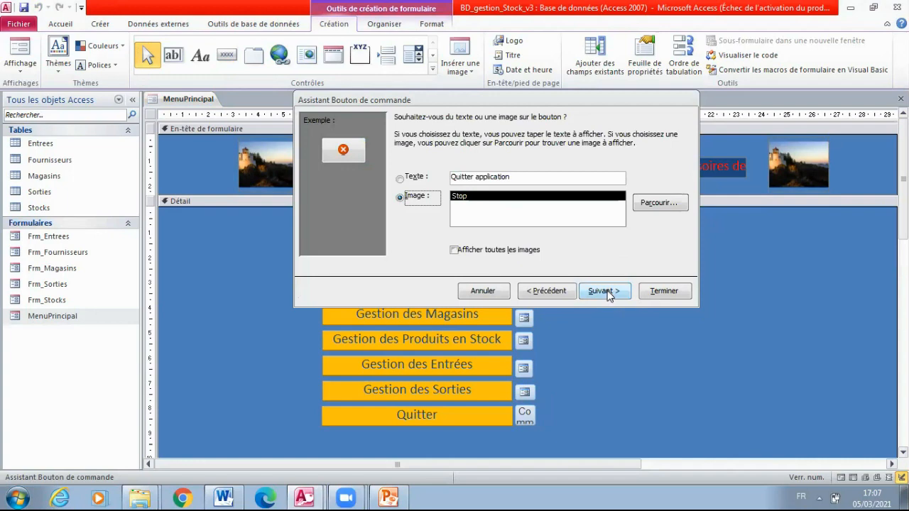
pyautogui.click(604, 291)
pyautogui.click(664, 291)
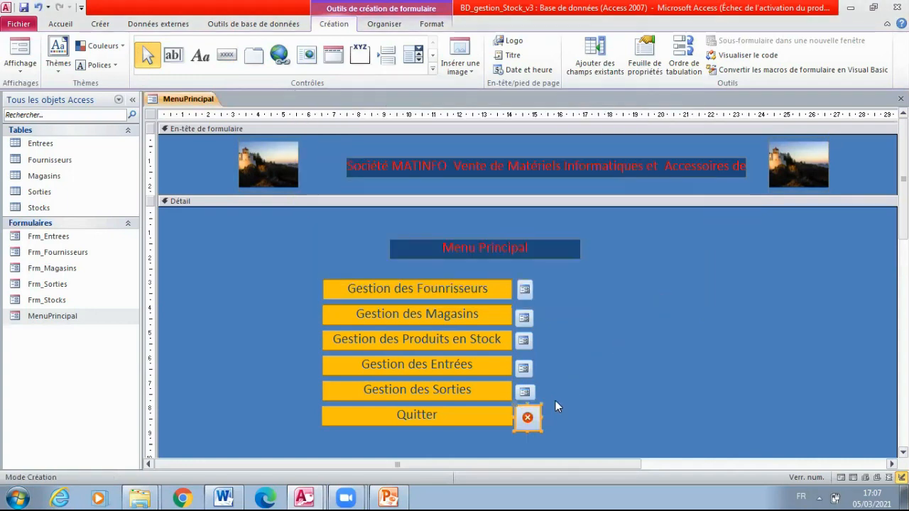
pyautogui.moveTo(541, 430); pyautogui.dragTo(531, 399)
# Step: Narrow the button beside Gestion des Sorties to match the width of the other menu buttons
pyautogui.click(529, 393)
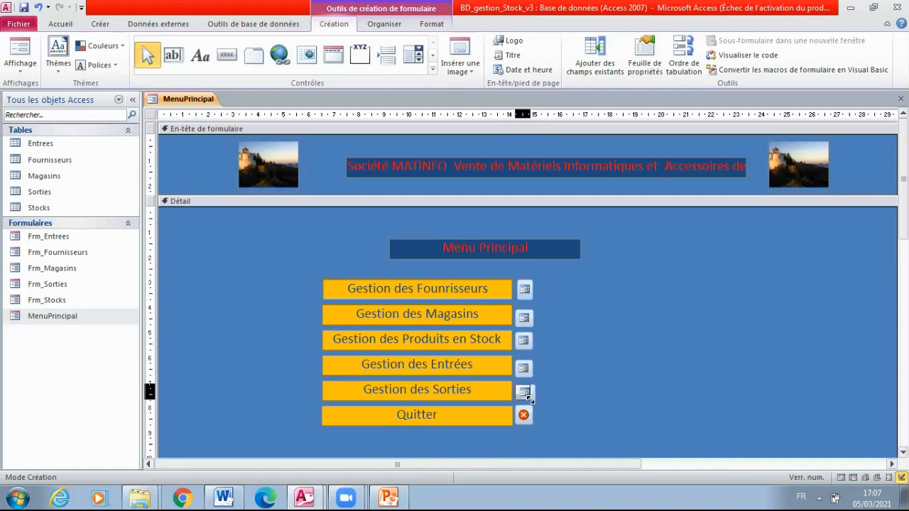
pyautogui.moveTo(529, 399); pyautogui.dragTo(530, 399)
pyautogui.click(586, 386)
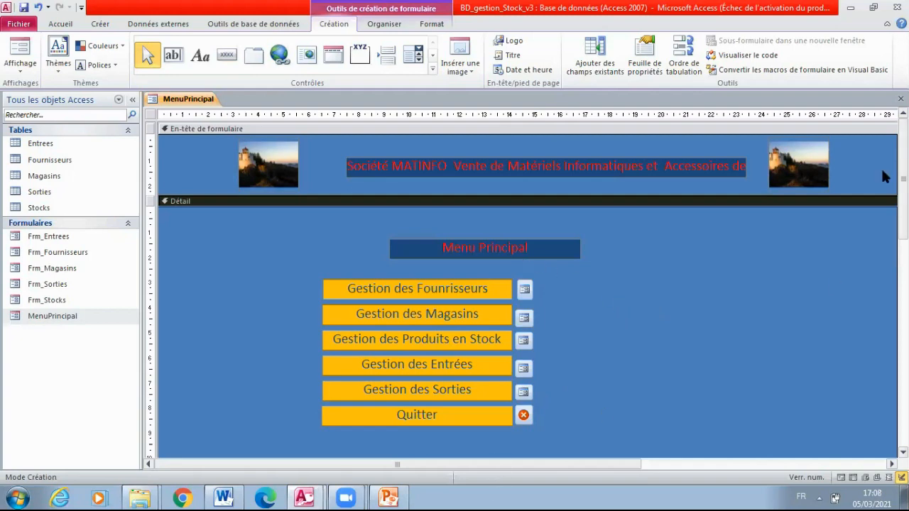
# Step: Save and close MenuPrincipal, and reopen it in form view to test the button that opens Frm_Fournisseurs
pyautogui.click(900, 99)
pyautogui.click(391, 284)
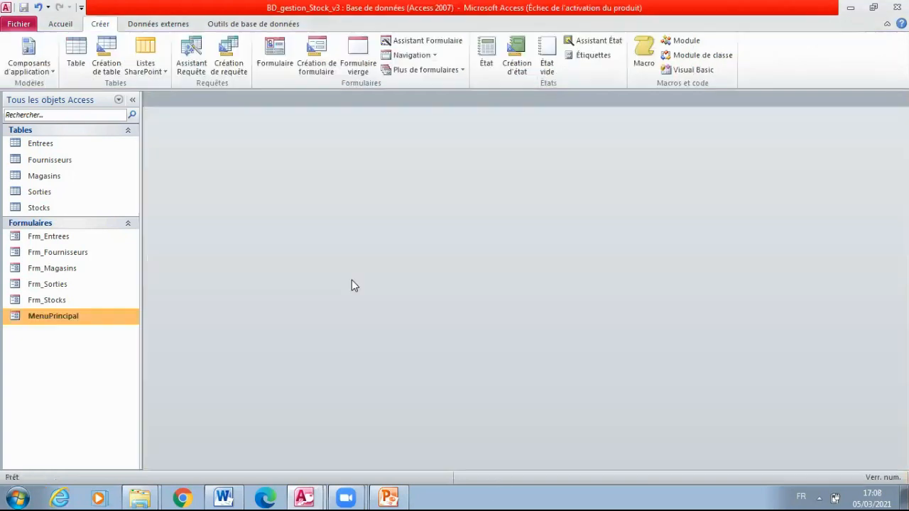
pyautogui.doubleClick(69, 317)
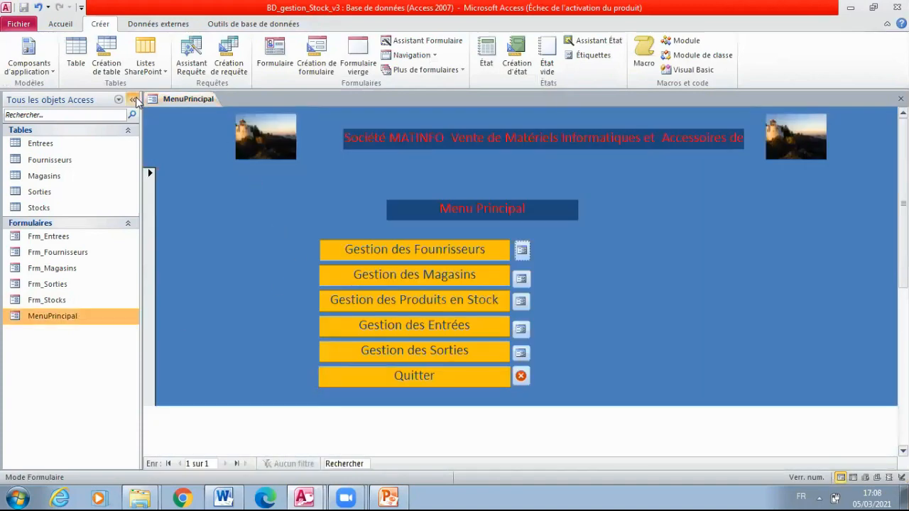
pyautogui.click(402, 251)
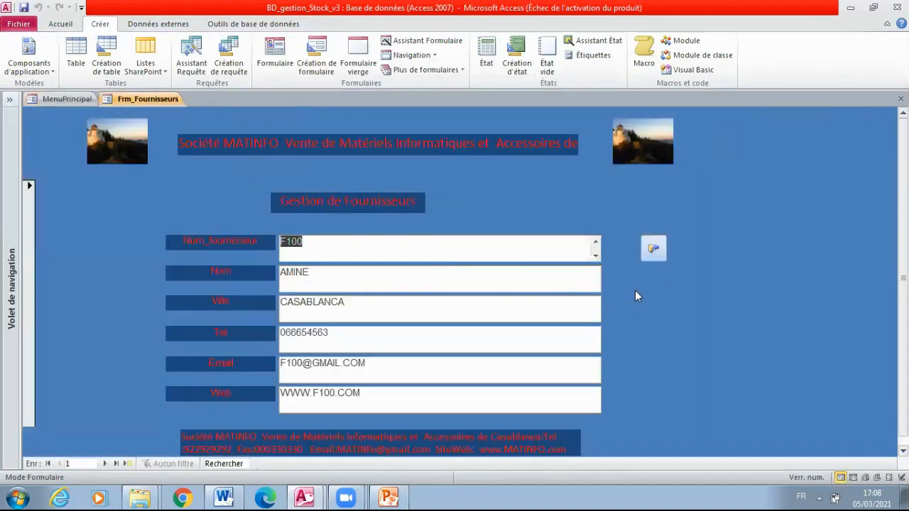
# Step: Test the MenuPrincipal buttons that open Frm_Magasins, Frm_Entrees and Frm_Sorties, closing each opened form, including Frm_Fournisseurs
pyautogui.click(656, 252)
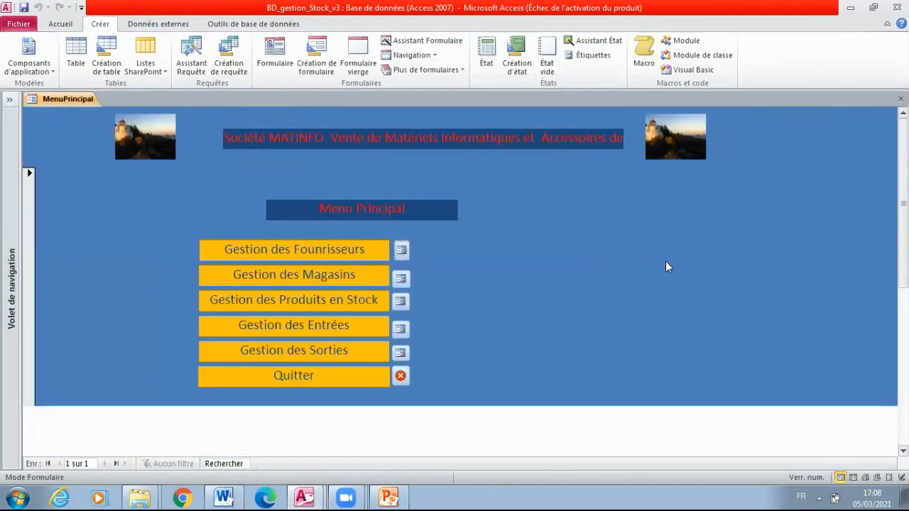
pyautogui.click(401, 279)
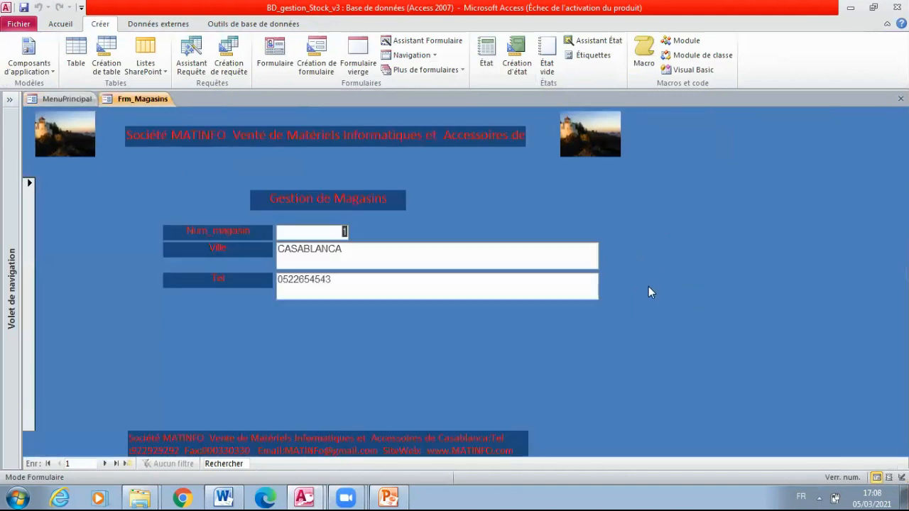
pyautogui.click(900, 99)
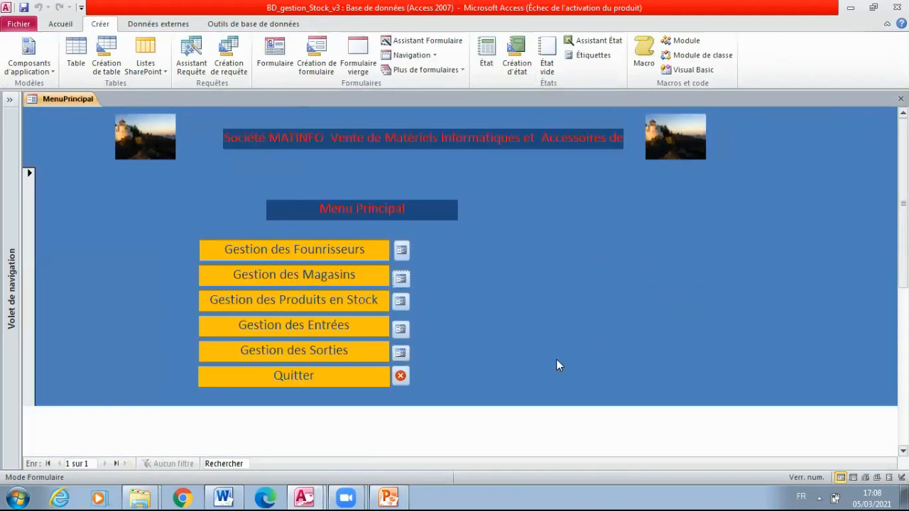
pyautogui.click(402, 328)
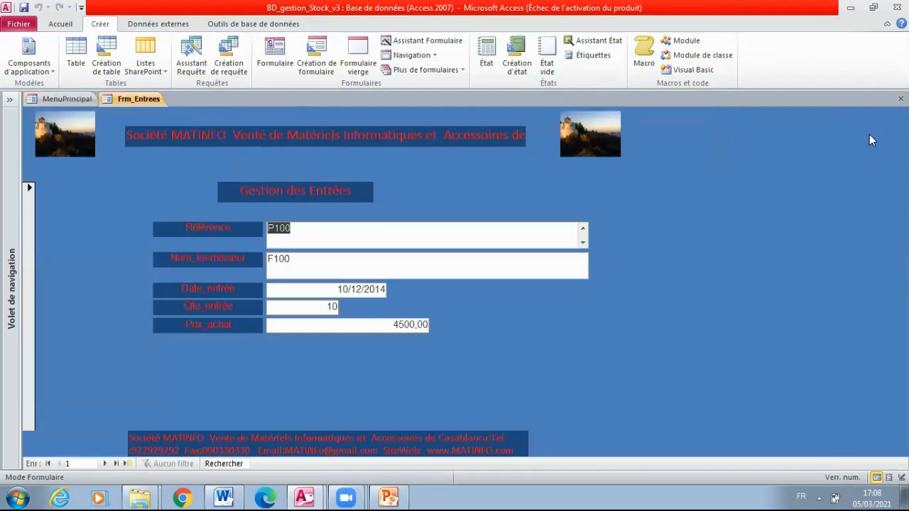
pyautogui.click(900, 98)
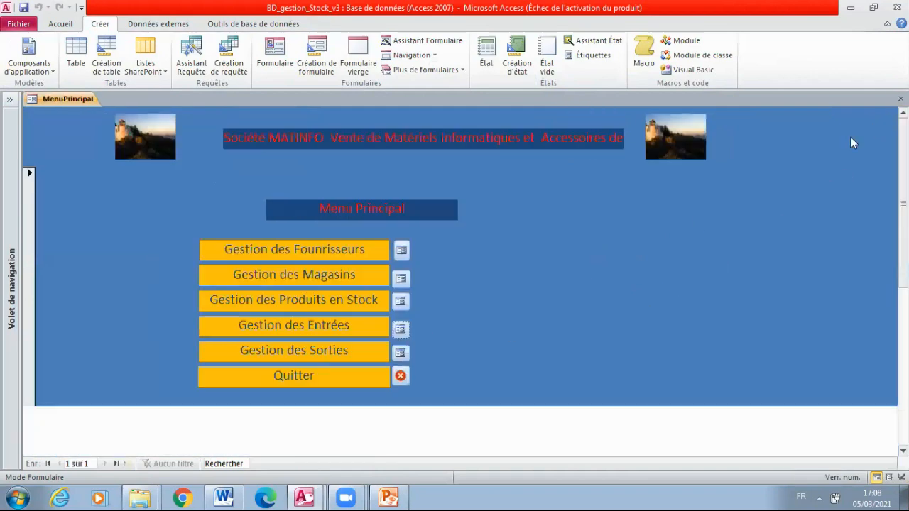
pyautogui.click(402, 354)
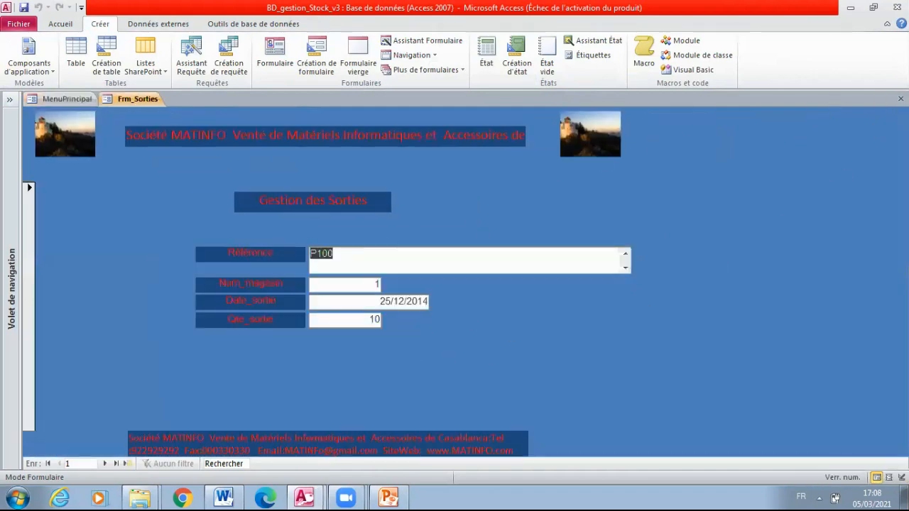
pyautogui.click(900, 99)
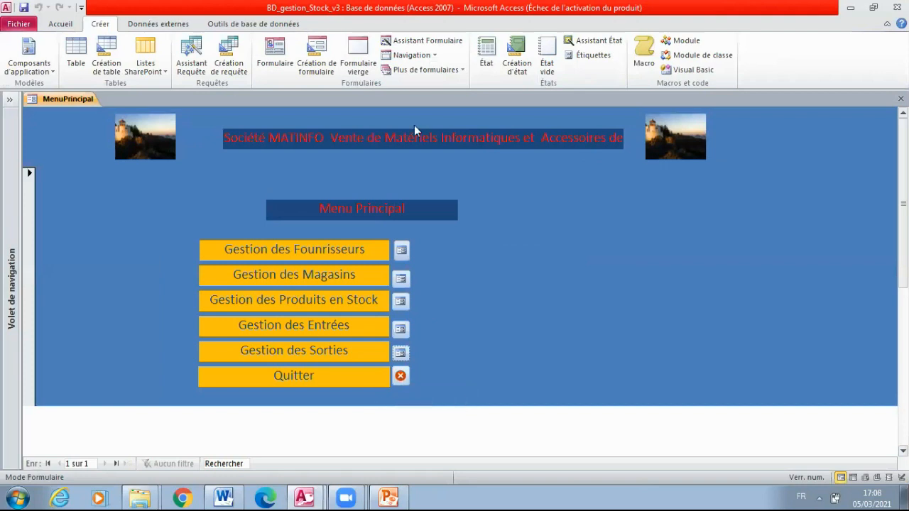
# Step: Close MenuPrincipal and reopen it in design view from the list of database objects
pyautogui.click(901, 99)
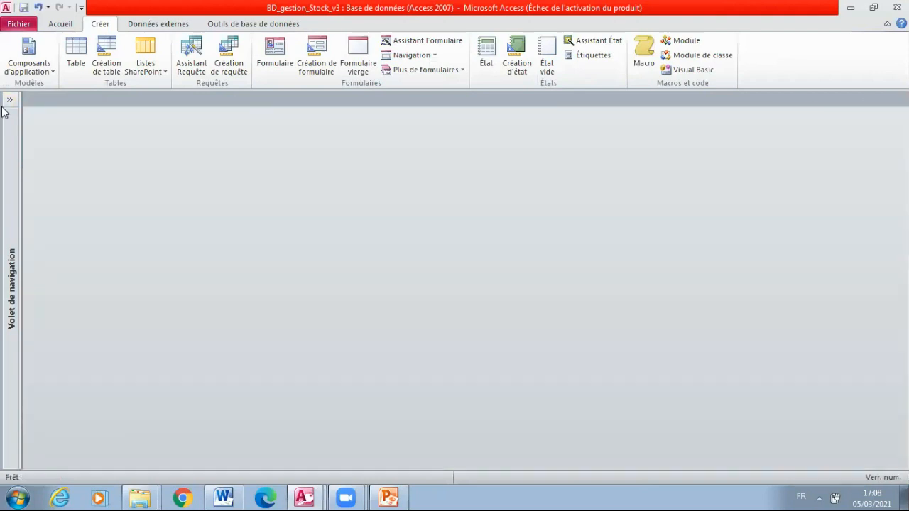
pyautogui.click(10, 99)
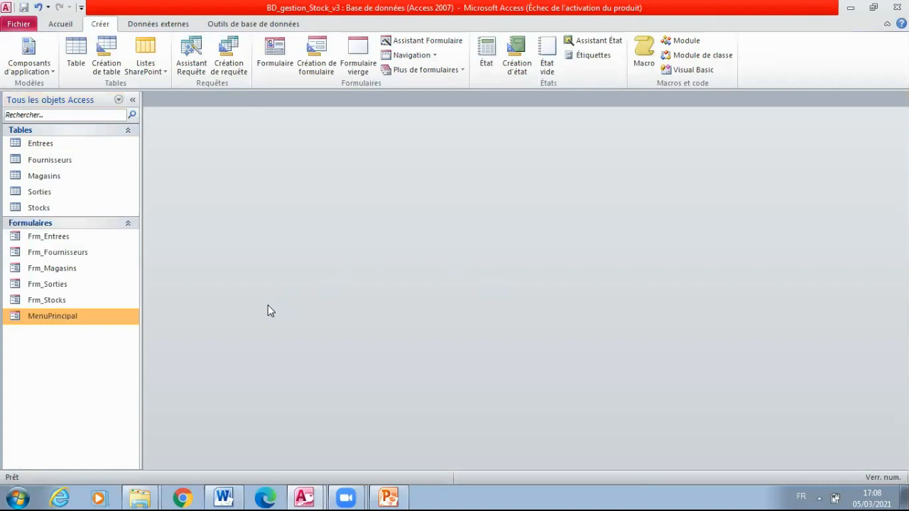
pyautogui.rightClick(78, 323)
pyautogui.click(157, 169)
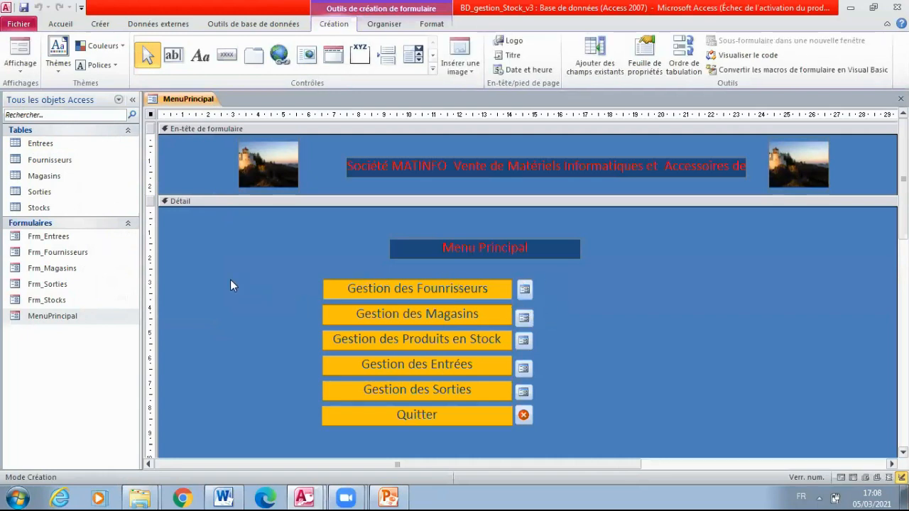
# Step: Draw a command button in the Détail section beside Gestion des Founrisseurs and set it to open the form Frm_Fournisseurs
pyautogui.click(227, 54)
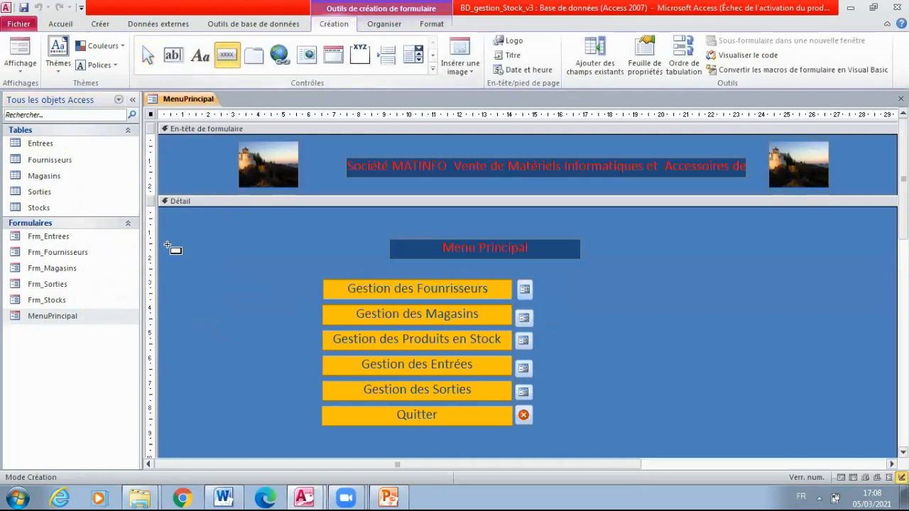
pyautogui.moveTo(159, 272); pyautogui.dragTo(305, 290)
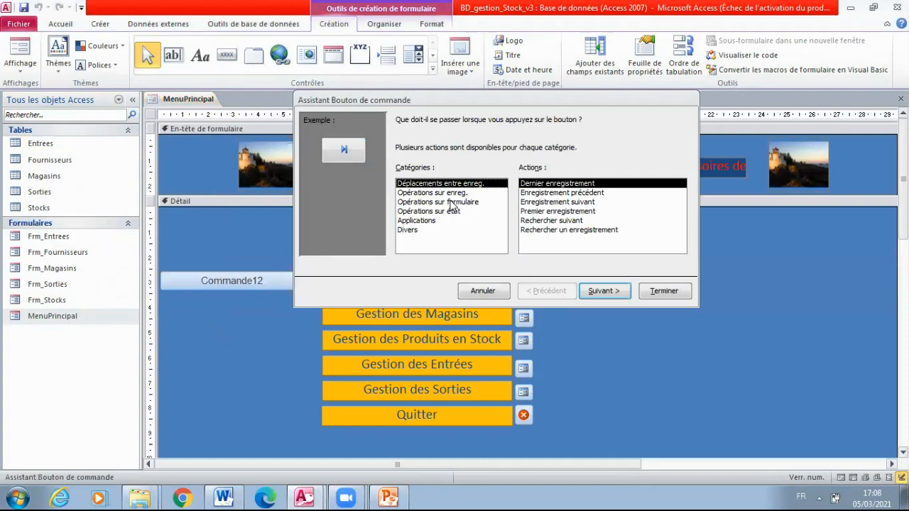
pyautogui.click(451, 203)
pyautogui.click(551, 230)
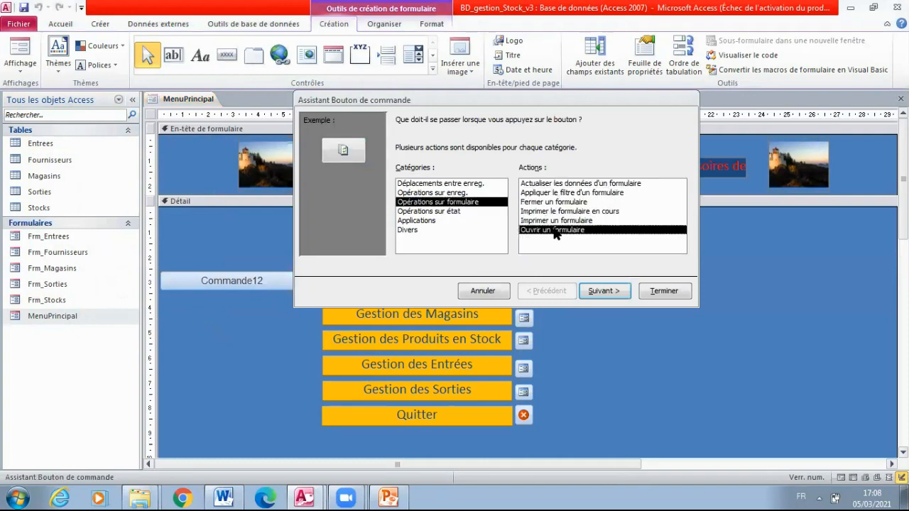
pyautogui.click(601, 292)
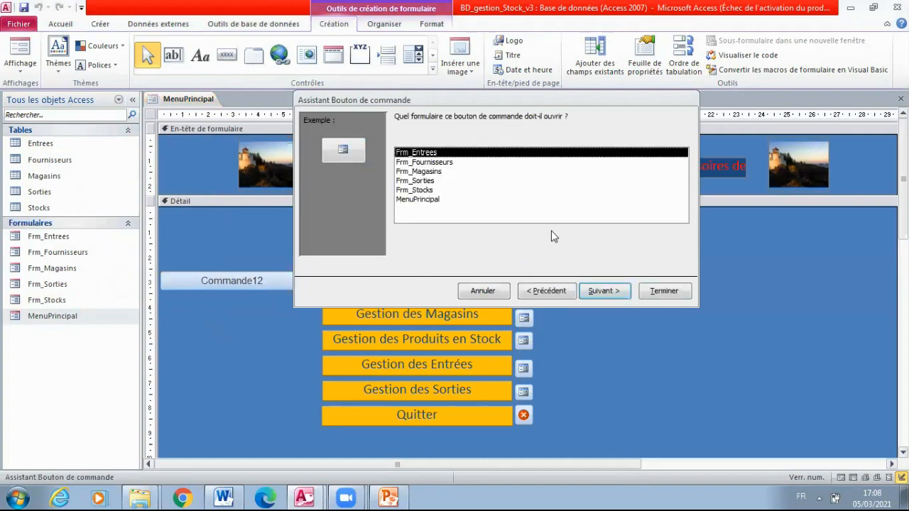
pyautogui.click(440, 162)
pyautogui.click(612, 292)
pyautogui.click(612, 293)
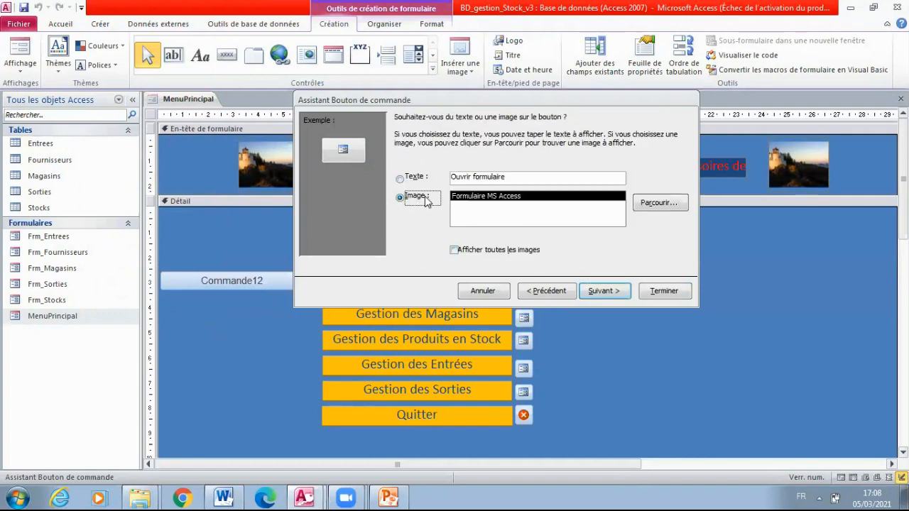
# Step: Show the text Gestion des Fournisseurs on the new button, and move and widen it beside the supplier icon button
pyautogui.click(410, 178)
pyautogui.press('Tab')
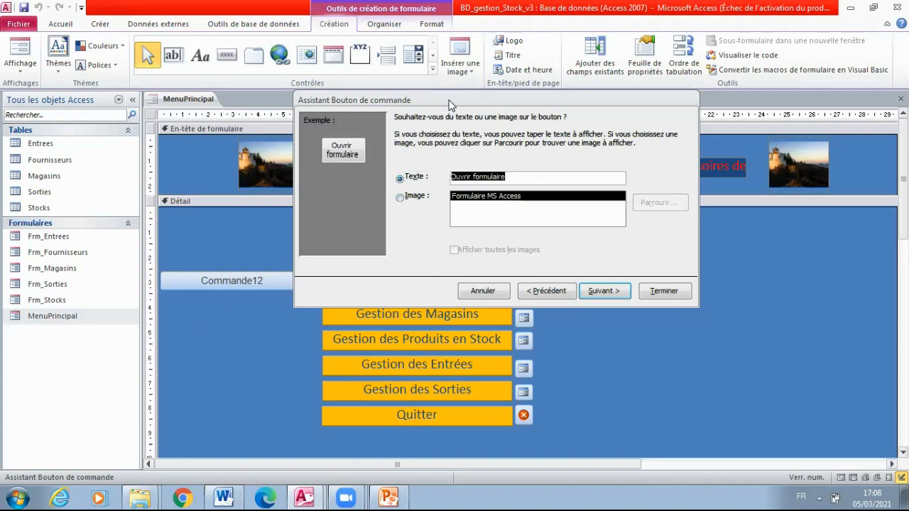
pyautogui.moveTo(451, 105); pyautogui.dragTo(608, 91)
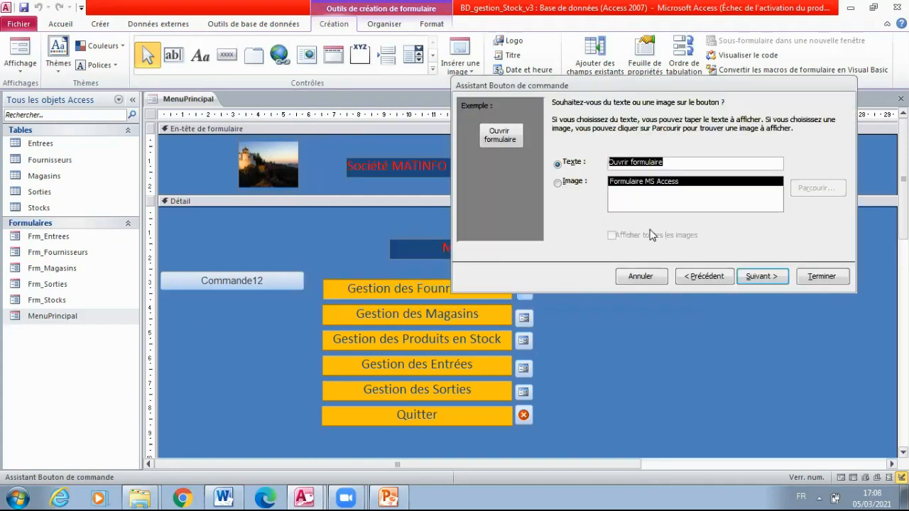
pyautogui.write('Gest')
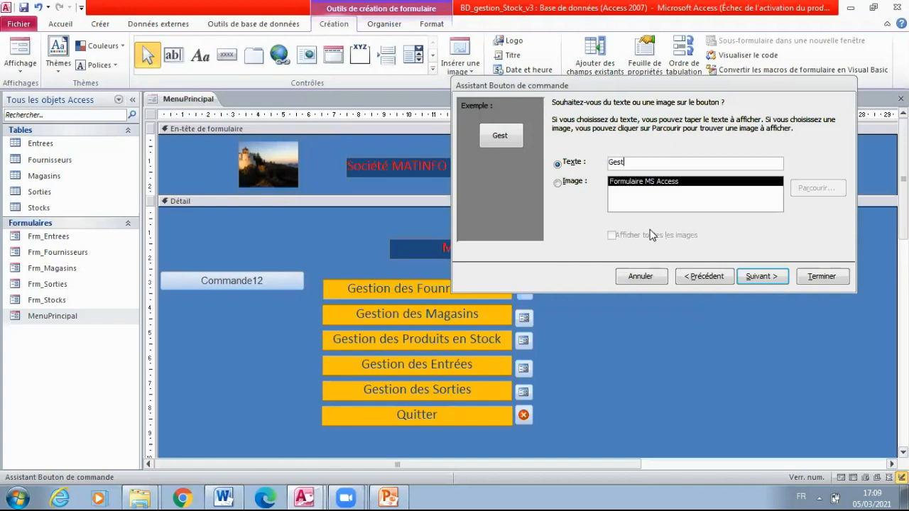
pyautogui.write('ion des Fourniss')
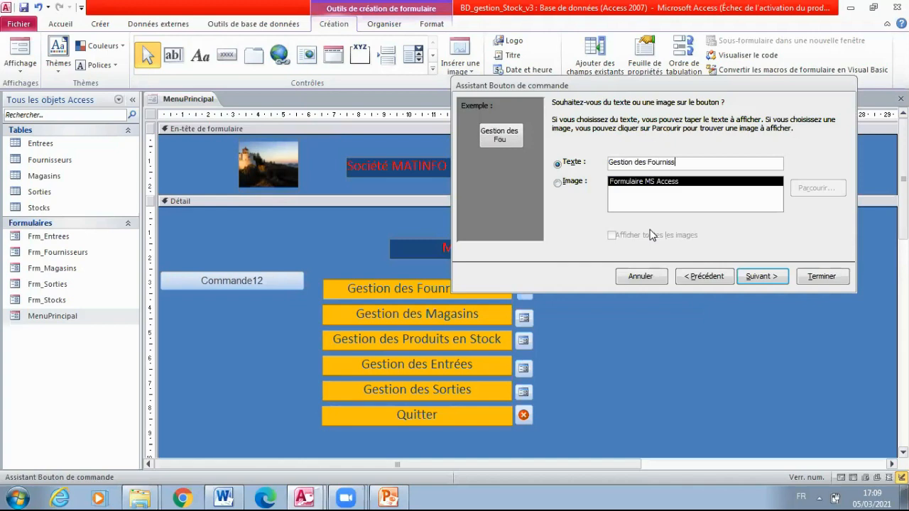
pyautogui.write('eurs')
pyautogui.click(780, 280)
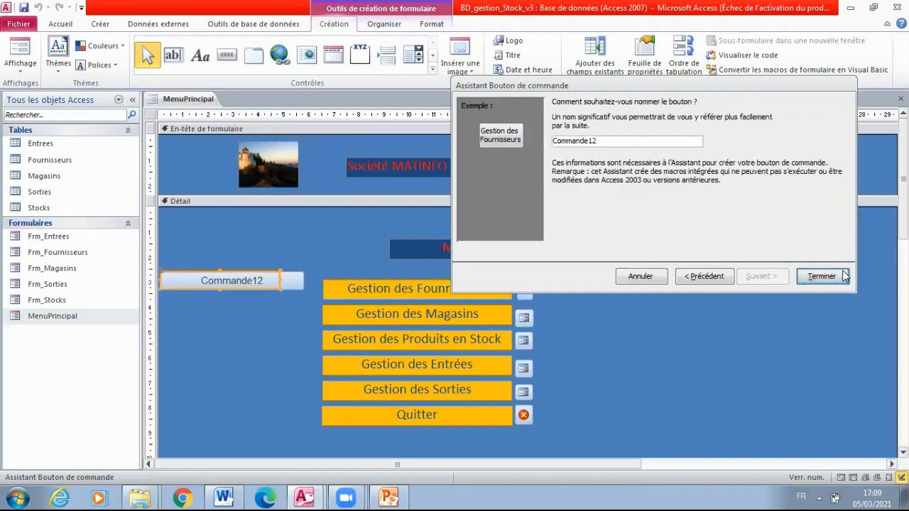
pyautogui.click(816, 276)
pyautogui.moveTo(246, 287); pyautogui.dragTo(623, 298)
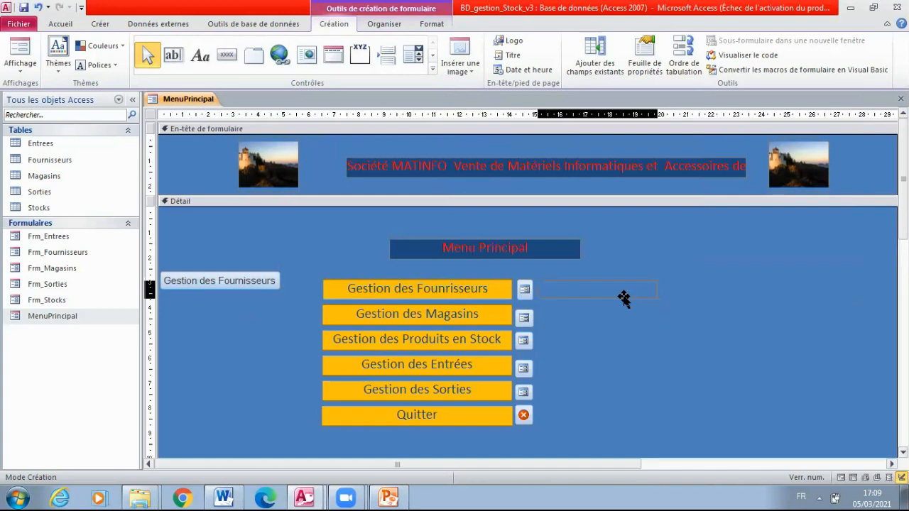
pyautogui.moveTo(624, 298); pyautogui.dragTo(670, 290)
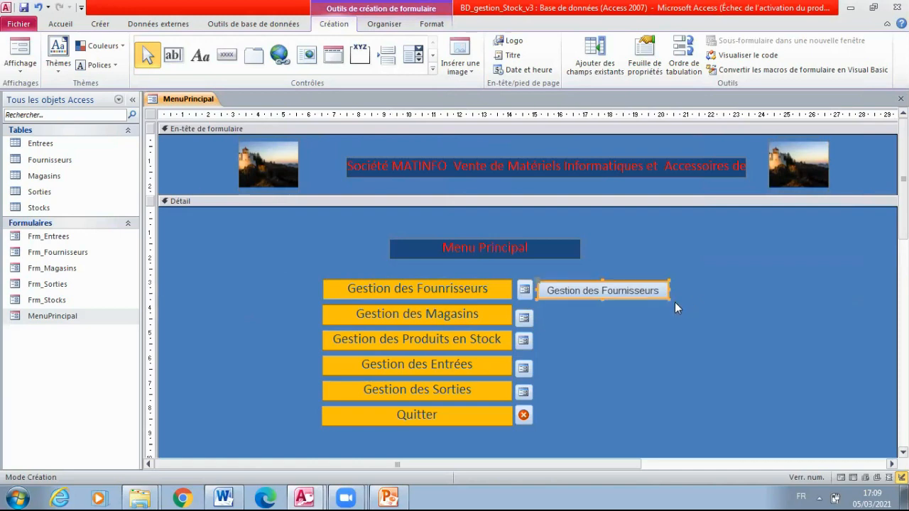
# Step: Draw a command button below the Gestion des Fournisseurs text button and set it to open the form Frm_Magasins
pyautogui.click(218, 56)
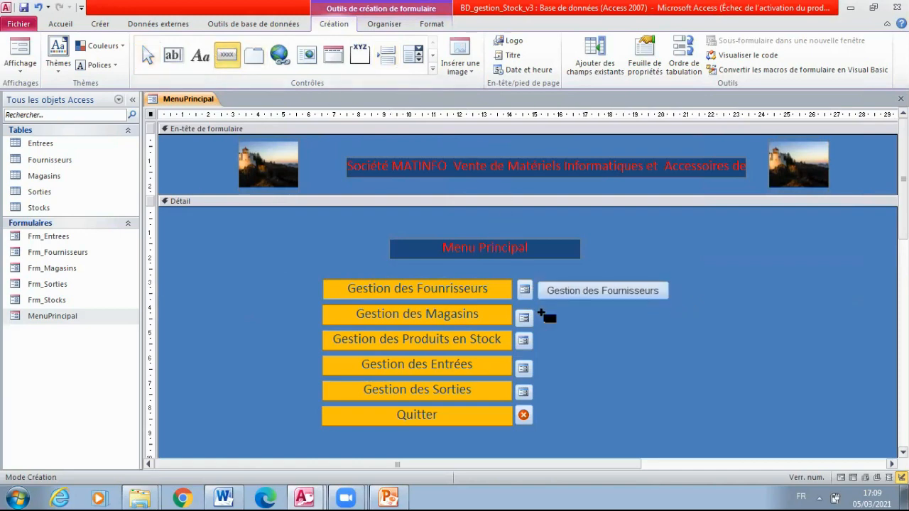
pyautogui.moveTo(541, 314)
pyautogui.mouseDown()
pyautogui.moveTo(653, 320)
pyautogui.moveTo(668, 330)
pyautogui.mouseUp()
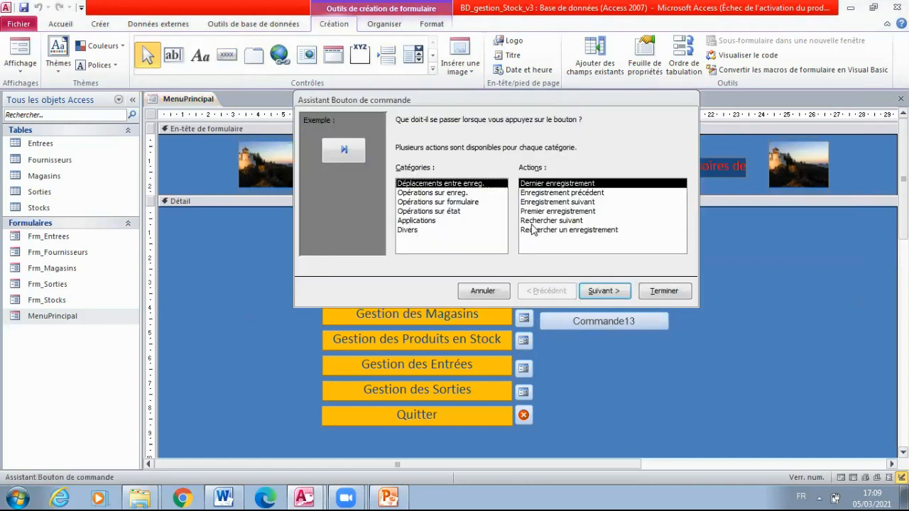
pyautogui.click(479, 202)
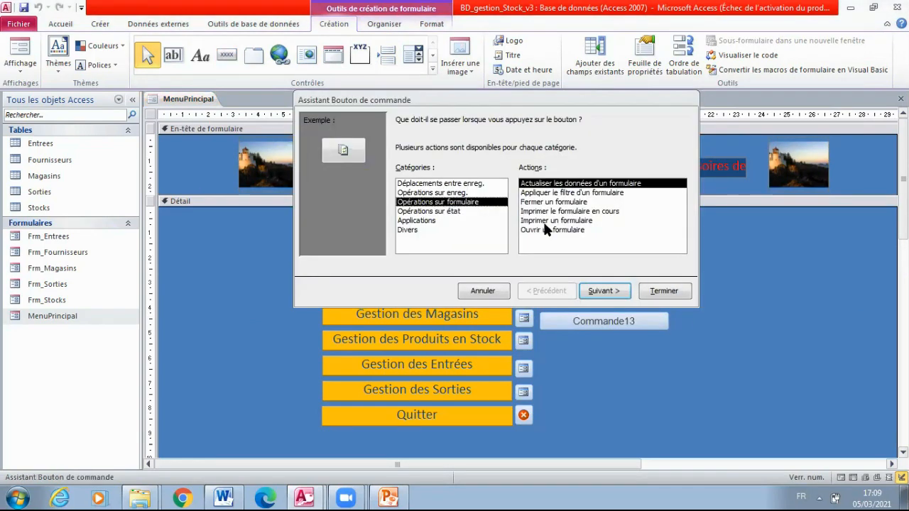
pyautogui.click(545, 228)
pyautogui.click(604, 290)
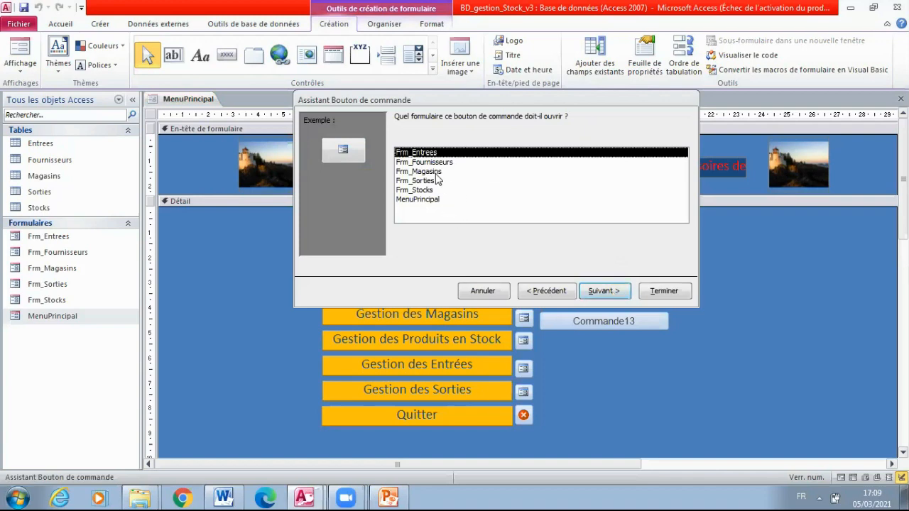
pyautogui.click(440, 180)
pyautogui.click(610, 291)
pyautogui.click(610, 291)
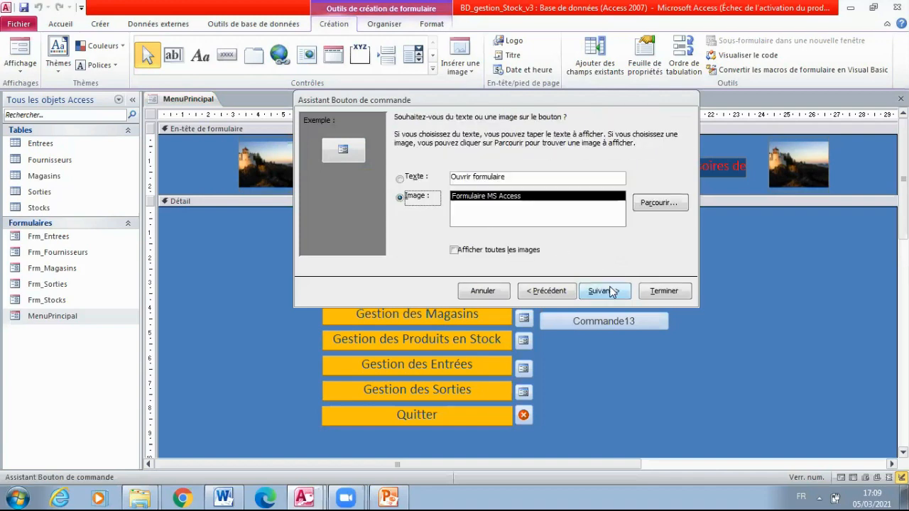
# Step: Show the text Gestion des Magasins on the second button instead of an image and finish the wizard
pyautogui.click(401, 179)
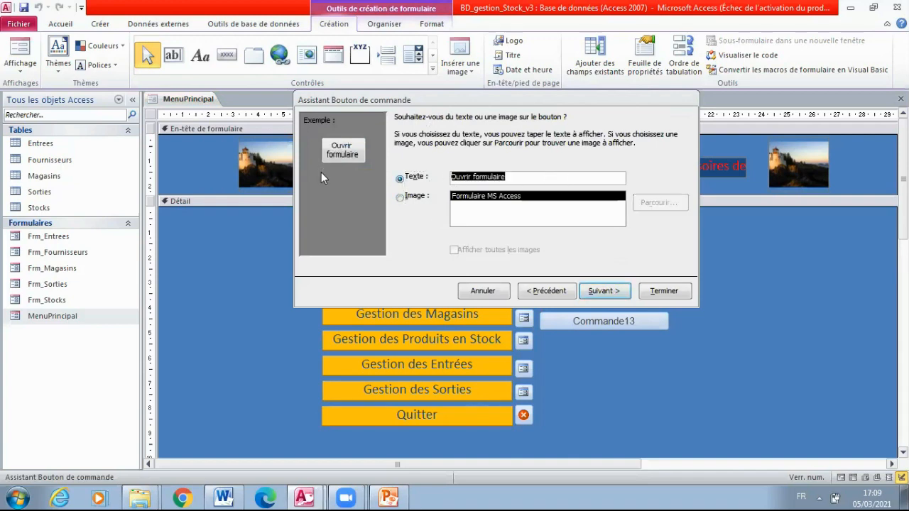
pyautogui.write('Gest')
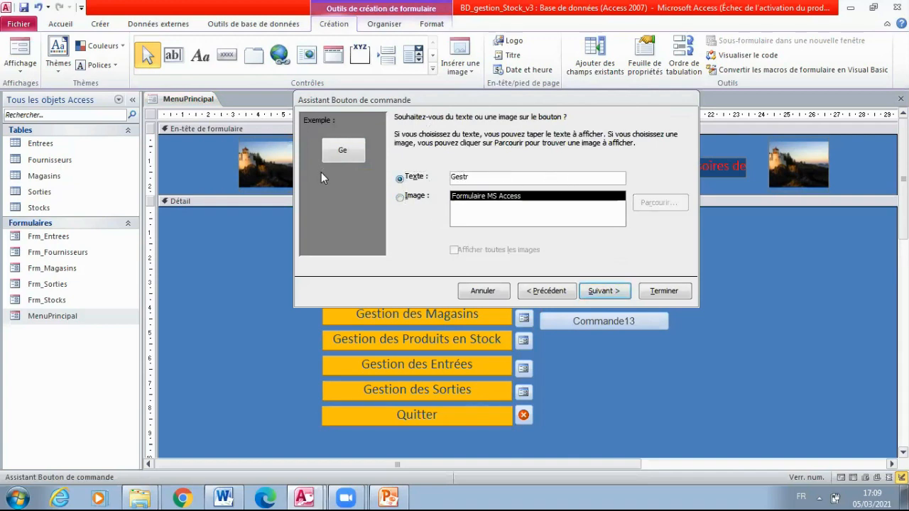
pyautogui.write('ion des Magasins')
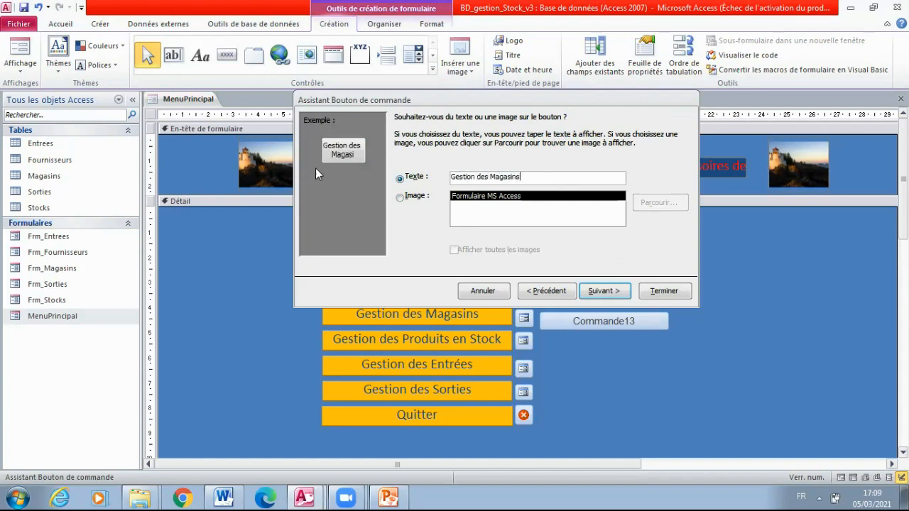
pyautogui.click(602, 291)
pyautogui.click(664, 290)
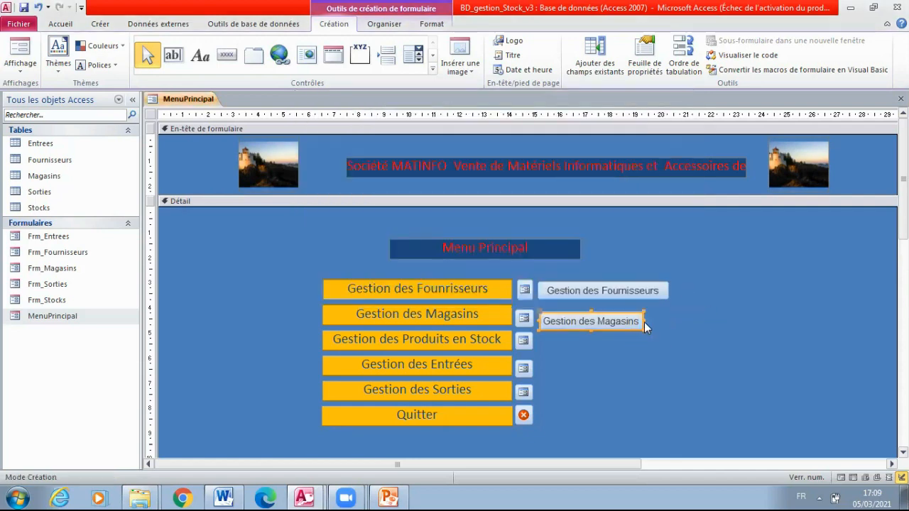
# Step: Widen the Gestion des Magasins and Gestion des Fournisseurs text buttons so their right edges line up
pyautogui.moveTo(645, 325); pyautogui.dragTo(680, 327)
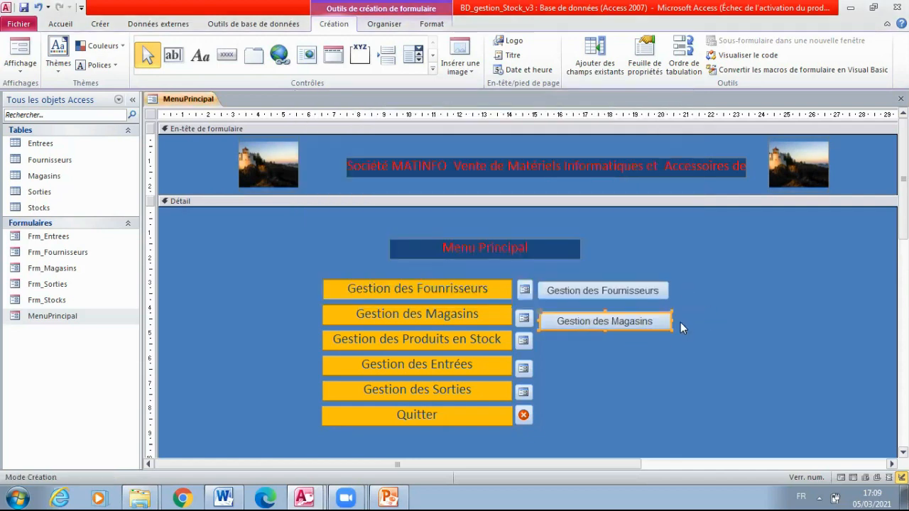
pyautogui.click(664, 290)
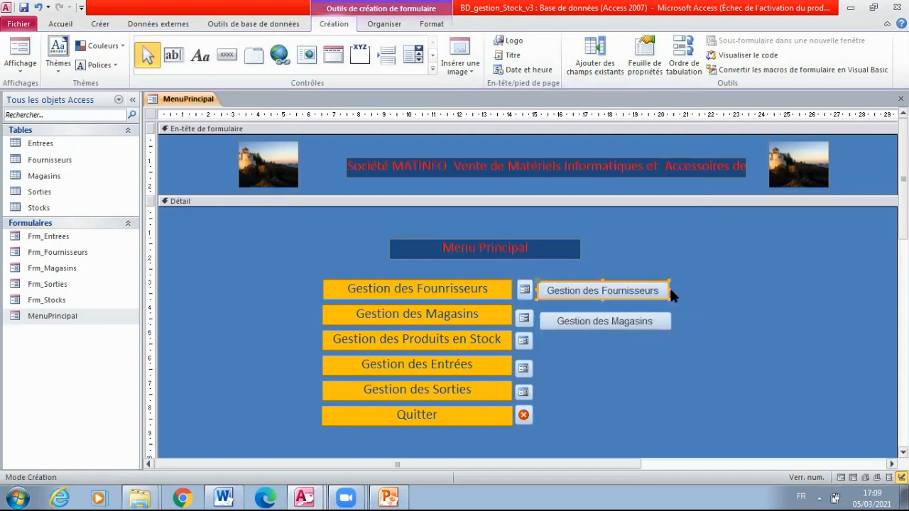
pyautogui.moveTo(669, 289); pyautogui.dragTo(672, 289)
pyautogui.click(688, 305)
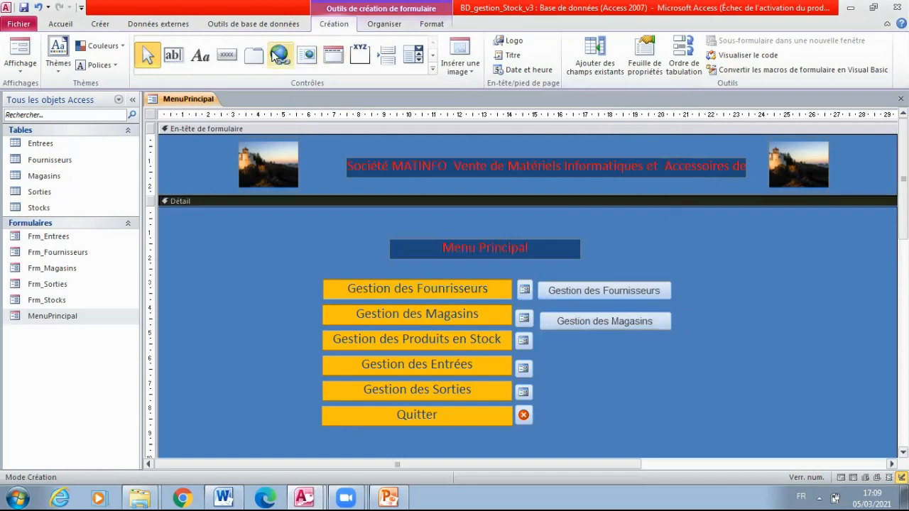
# Step: Draw a command button below the Gestion des Magasins text button and set it to open the form Frm_Stocks
pyautogui.click(227, 55)
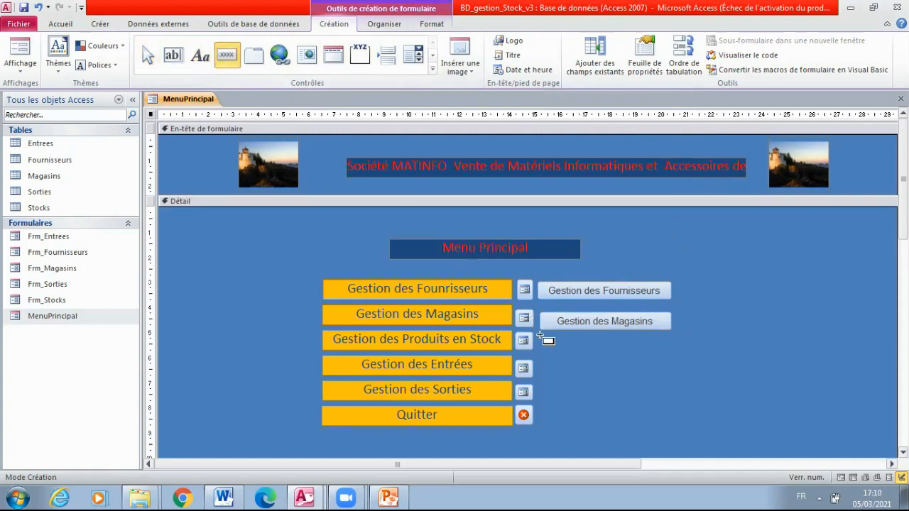
pyautogui.moveTo(540, 336); pyautogui.dragTo(670, 352)
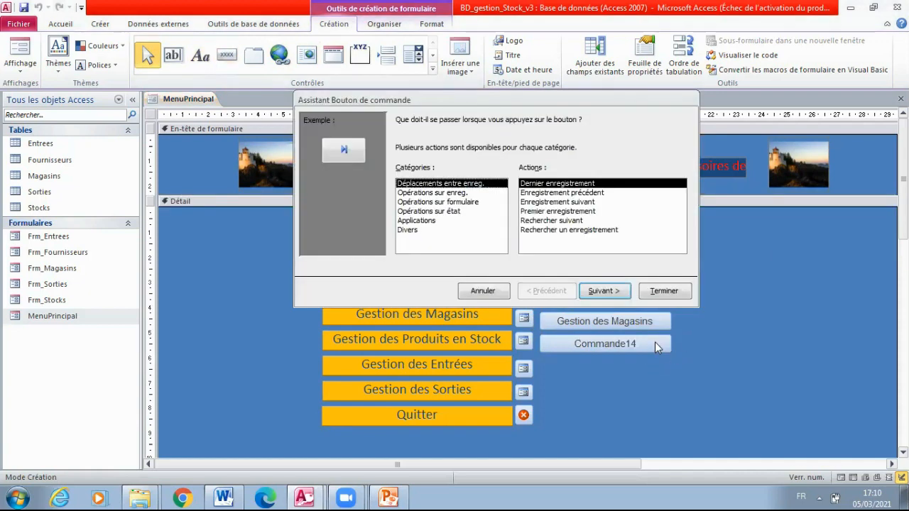
pyautogui.click(450, 204)
pyautogui.click(553, 230)
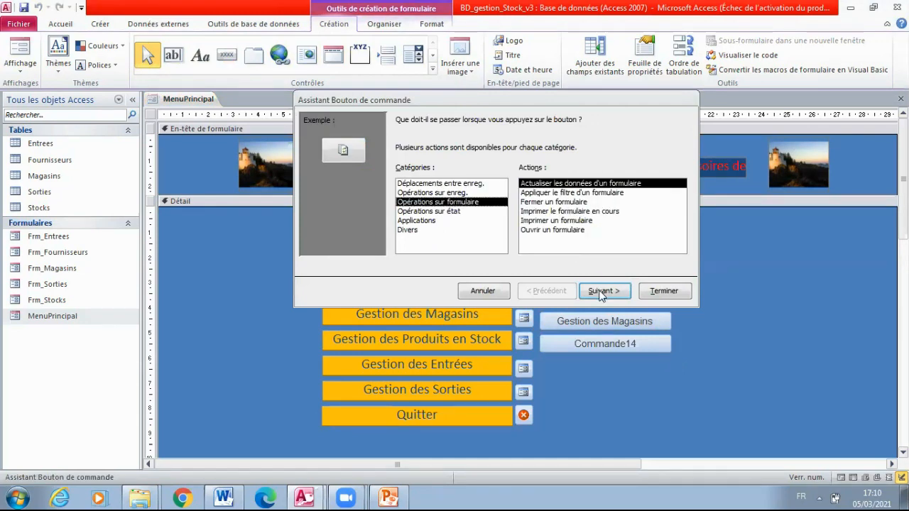
pyautogui.click(600, 291)
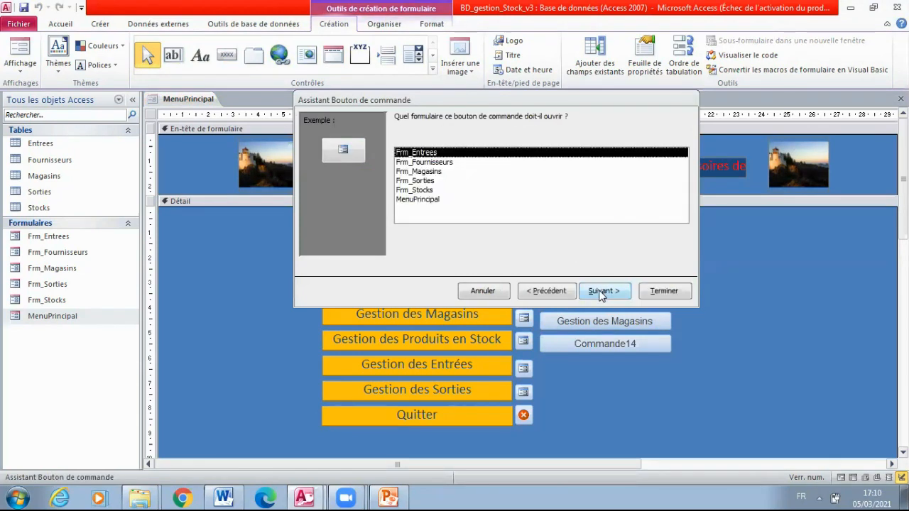
pyautogui.click(430, 190)
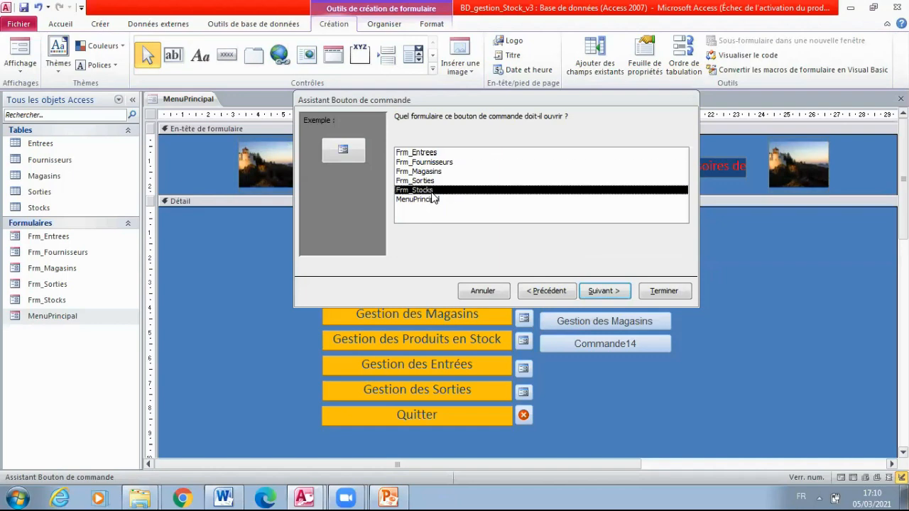
pyautogui.click(600, 293)
pyautogui.click(618, 295)
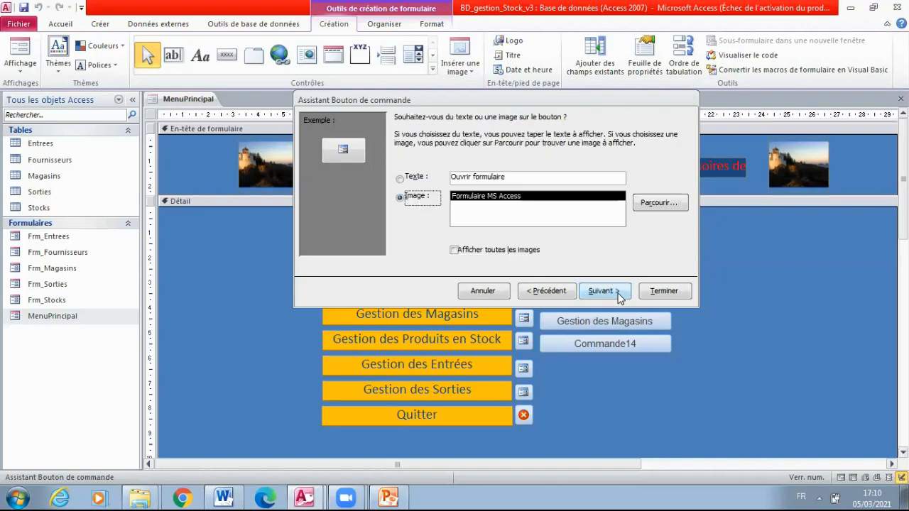
# Step: Show the text Gestion des Produits en Stock on the third button instead of an image and finish the wizard
pyautogui.click(402, 178)
pyautogui.moveTo(506, 178); pyautogui.dragTo(349, 176)
pyautogui.write('Ges')
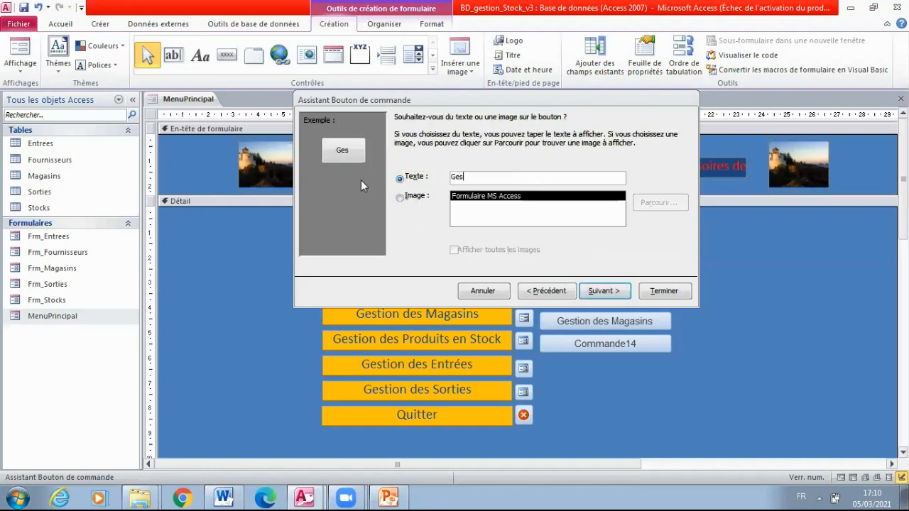
pyautogui.write('tion des ')
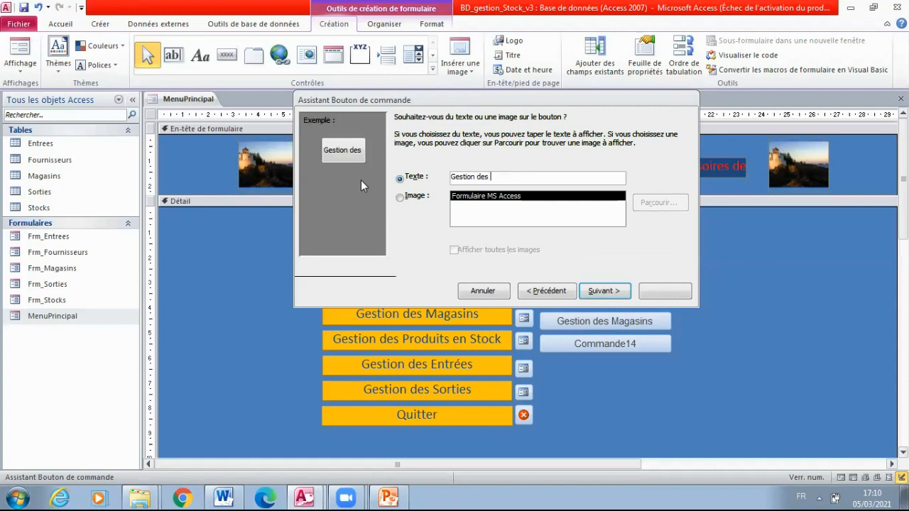
pyautogui.write('Produits')
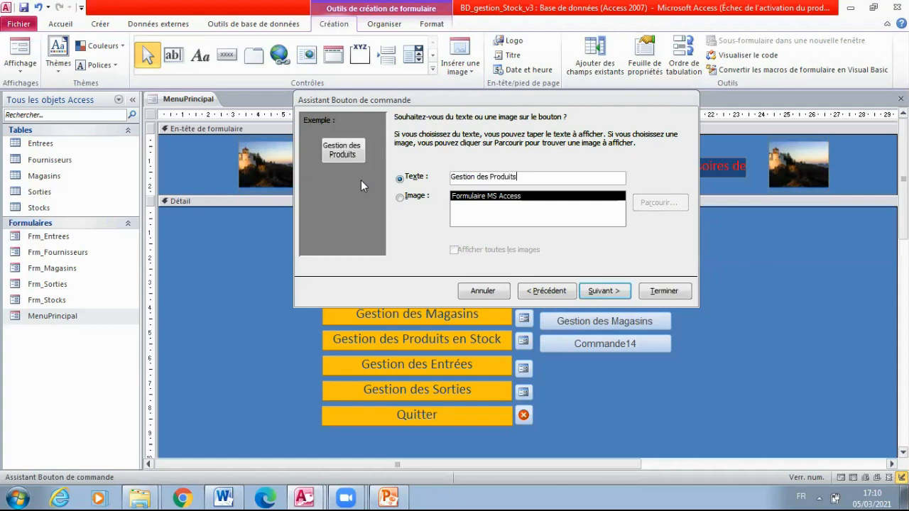
pyautogui.write(' en Stock')
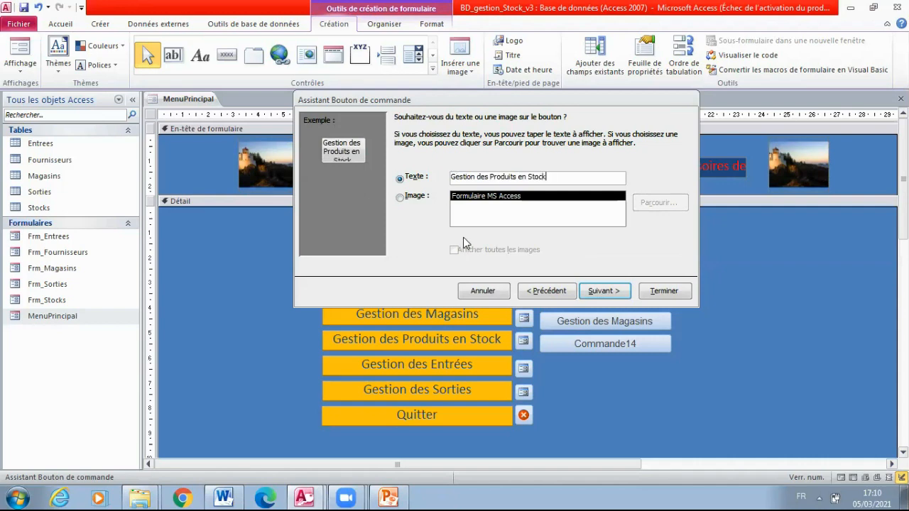
pyautogui.click(604, 290)
pyautogui.click(664, 290)
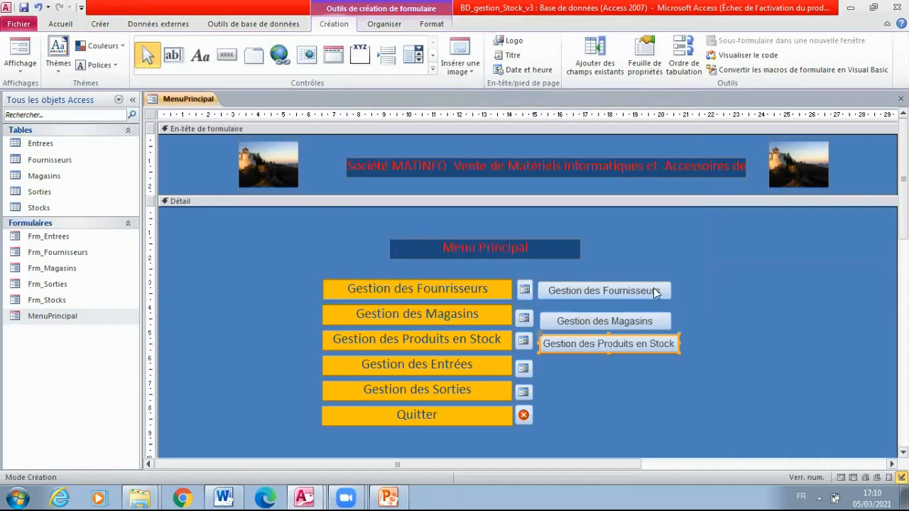
# Step: Widen the Gestion des Magasins text button to match the Gestion des Produits en Stock button, and select the Gestion des Fournisseurs text button
pyautogui.click(669, 321)
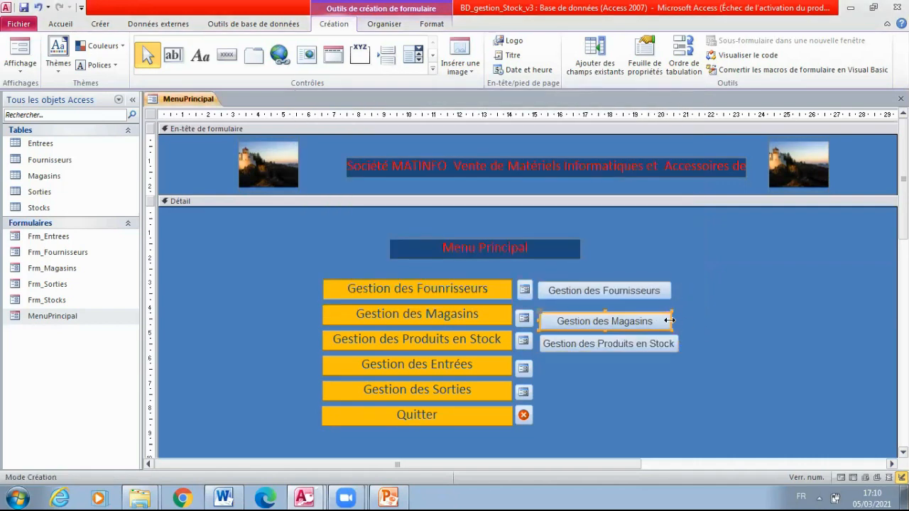
pyautogui.moveTo(672, 321); pyautogui.dragTo(680, 321)
pyautogui.click(669, 290)
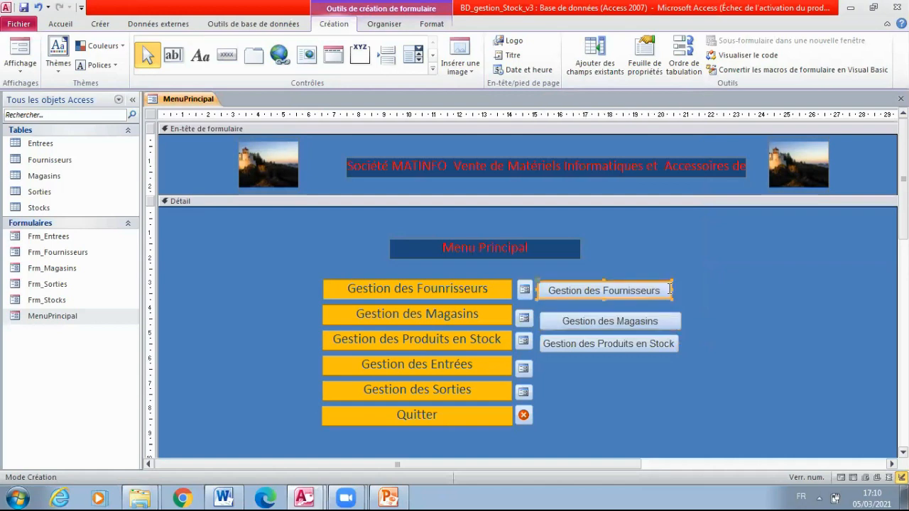